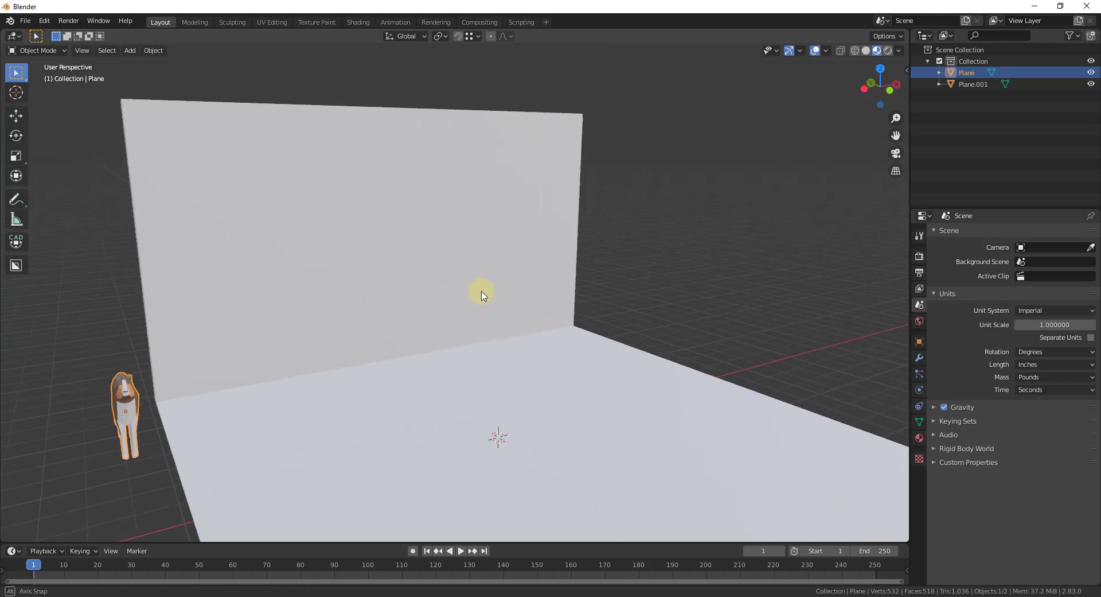
Search the add-ons in the preferences for "archim" to check that Archimesh is enabled
mouse_move(483, 315)
shift+middle_down()
mouse_move(501, 335)
mouse_move(475, 297)
mouse_move(469, 319)
shift+middle_up()
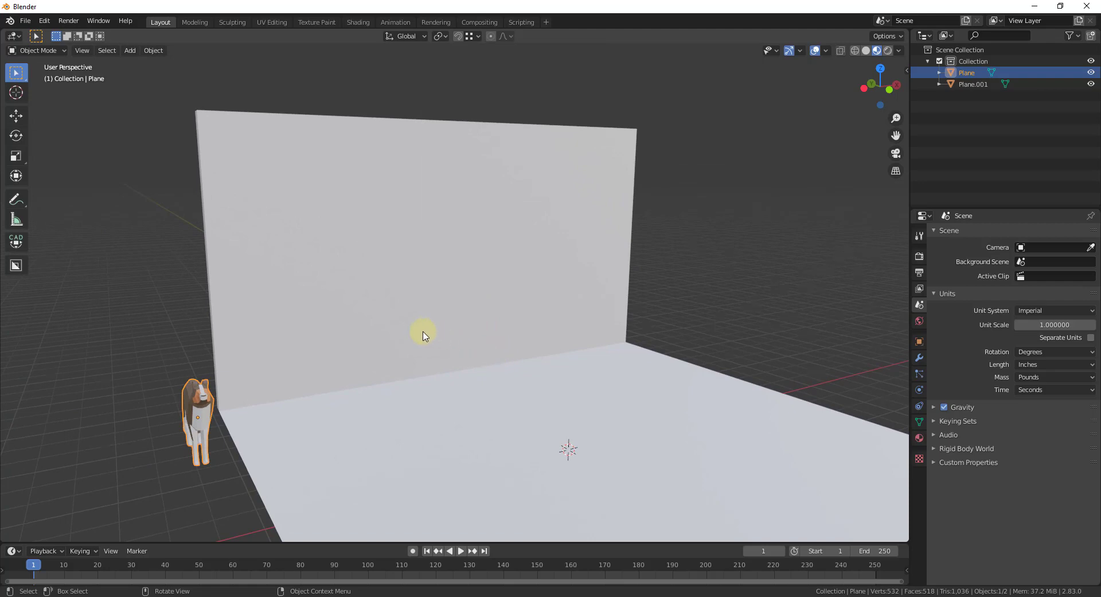
click(45, 21)
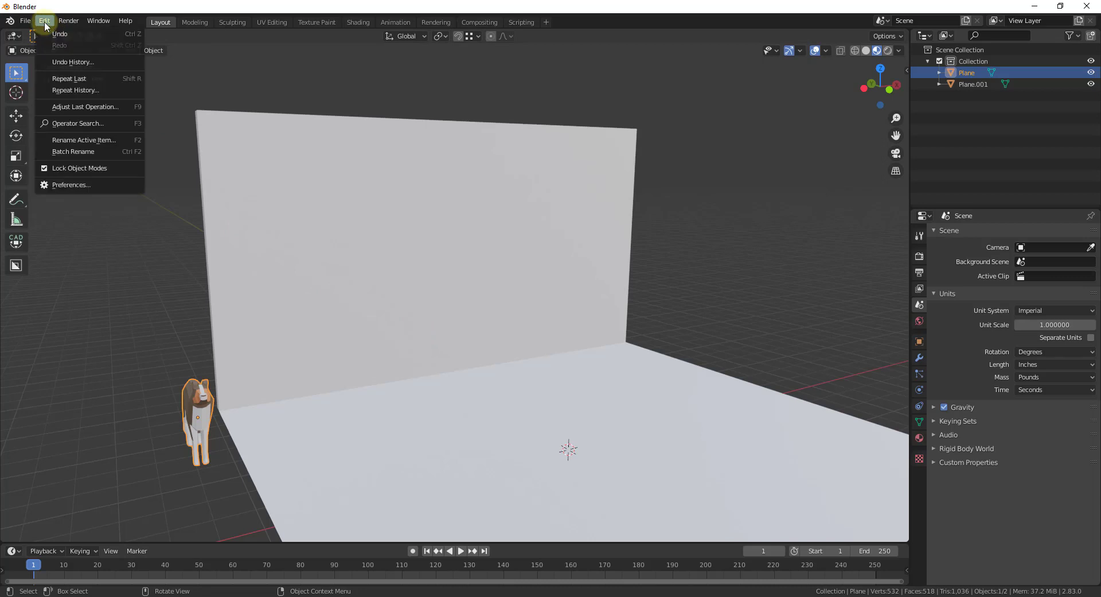
click(66, 186)
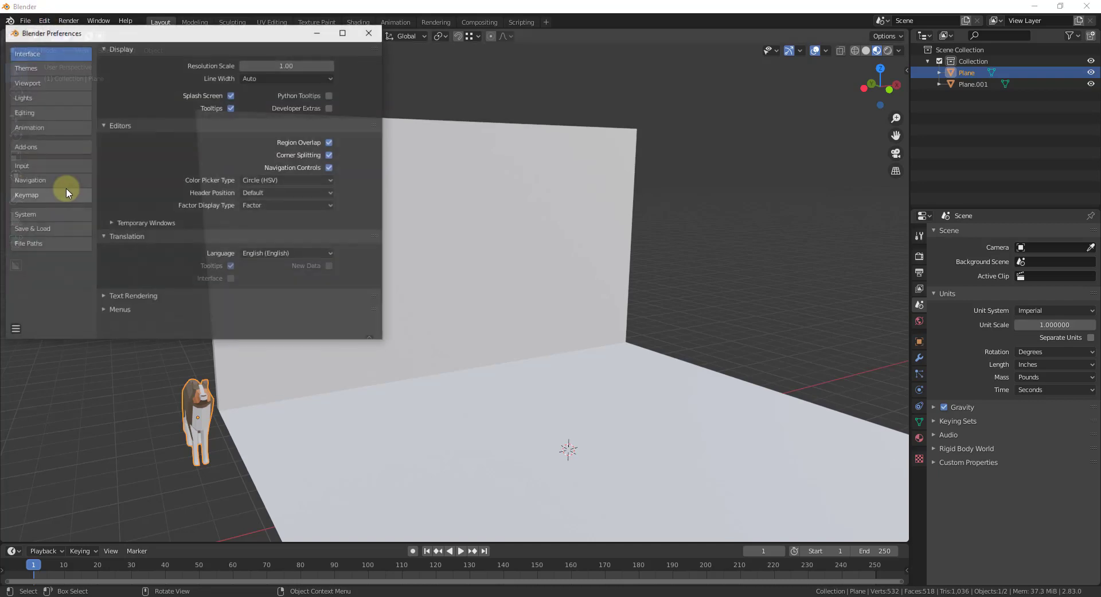
click(27, 147)
click(308, 66)
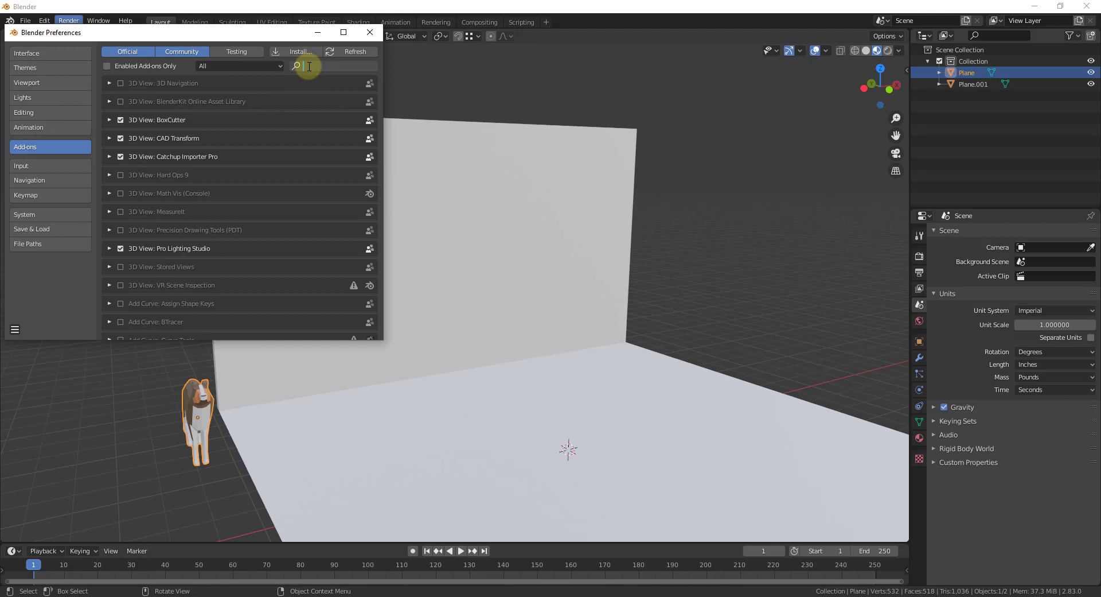
text(archim)
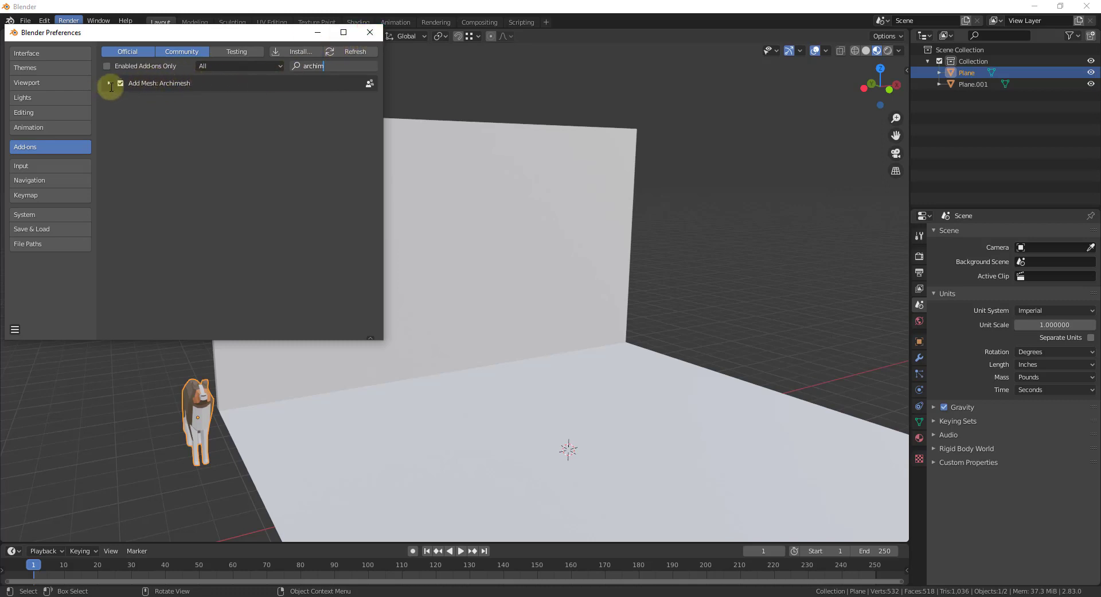
click(370, 32)
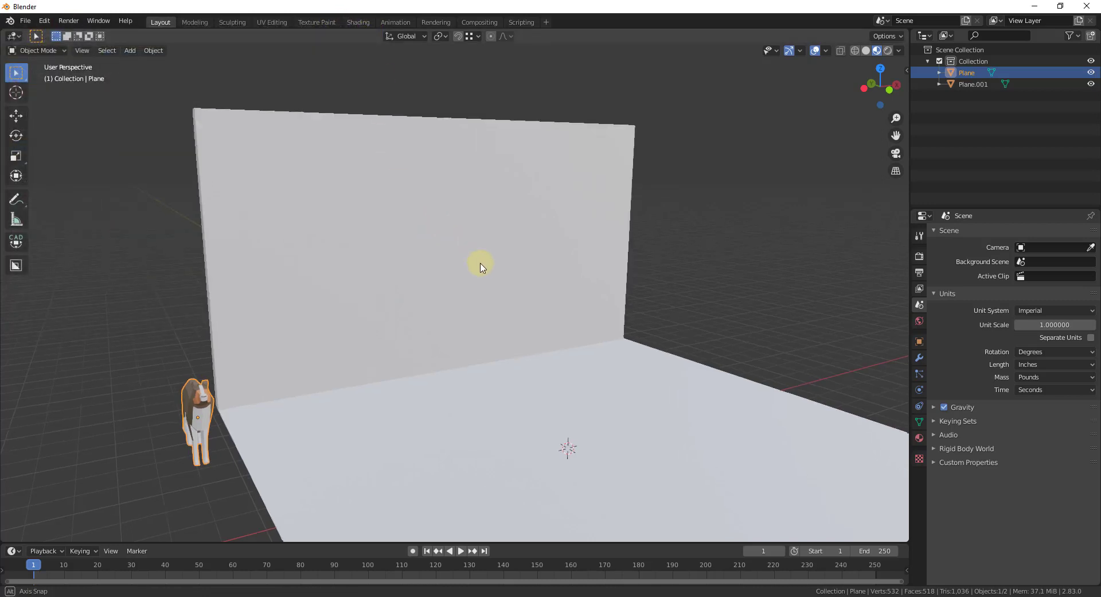
Add an Archimesh cabinet to the scene at the 3D cursor
middle_drag(481, 267, 475, 273)
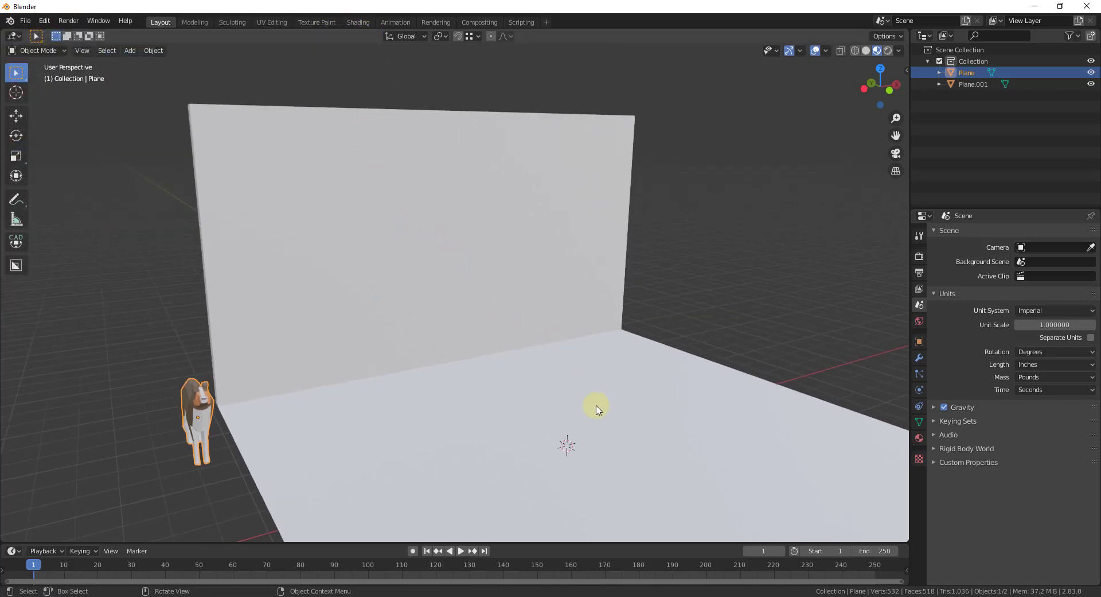
key(shift+a)
mouse_move(583, 391)
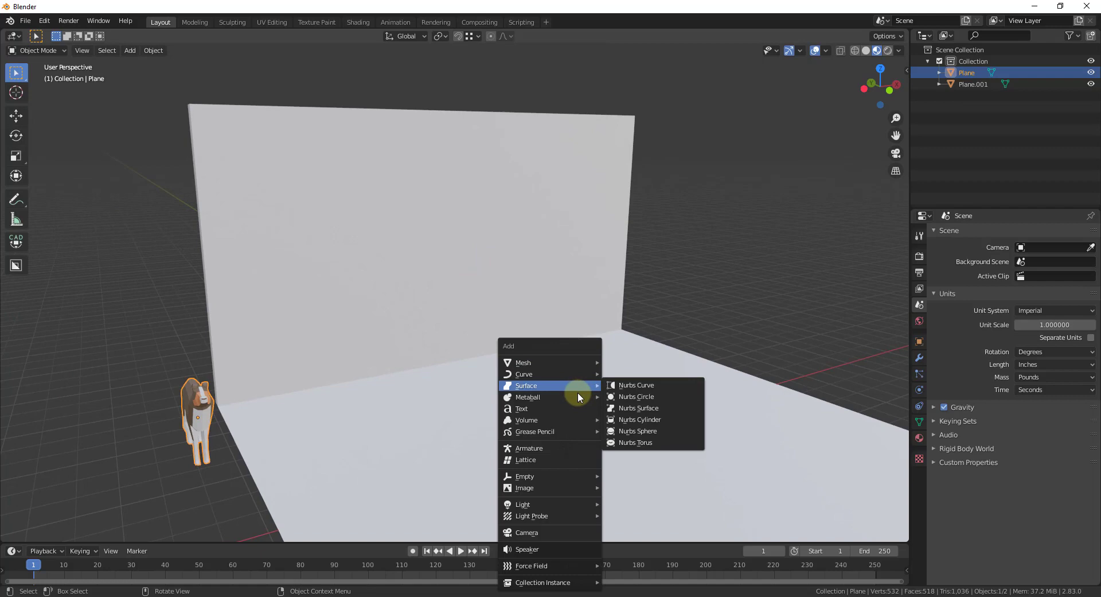
mouse_move(559, 362)
mouse_move(645, 358)
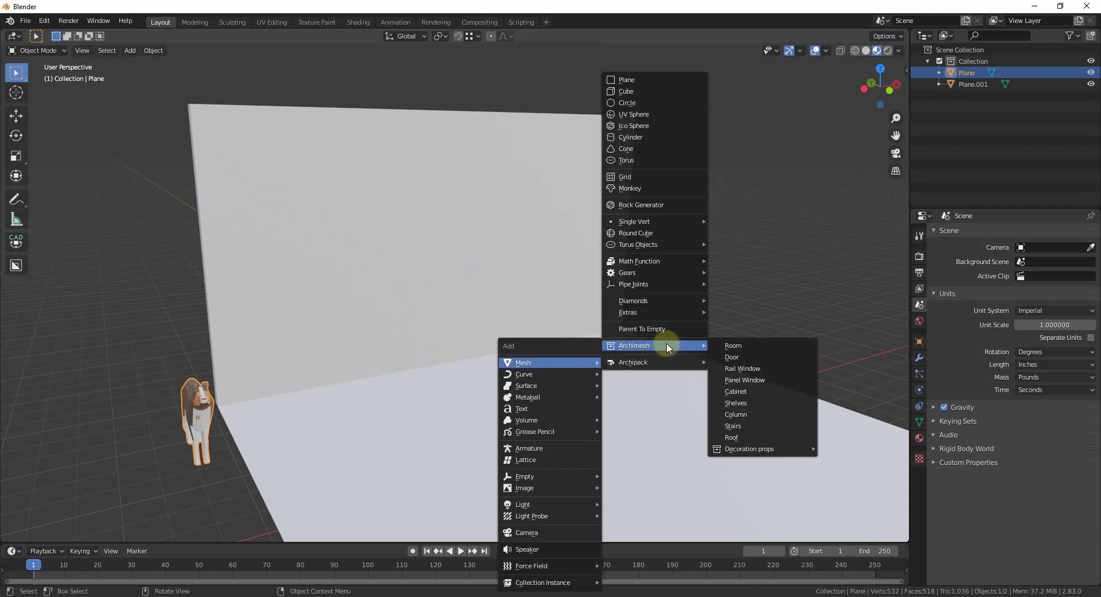
click(740, 394)
scroll(712, 477, down, 2)
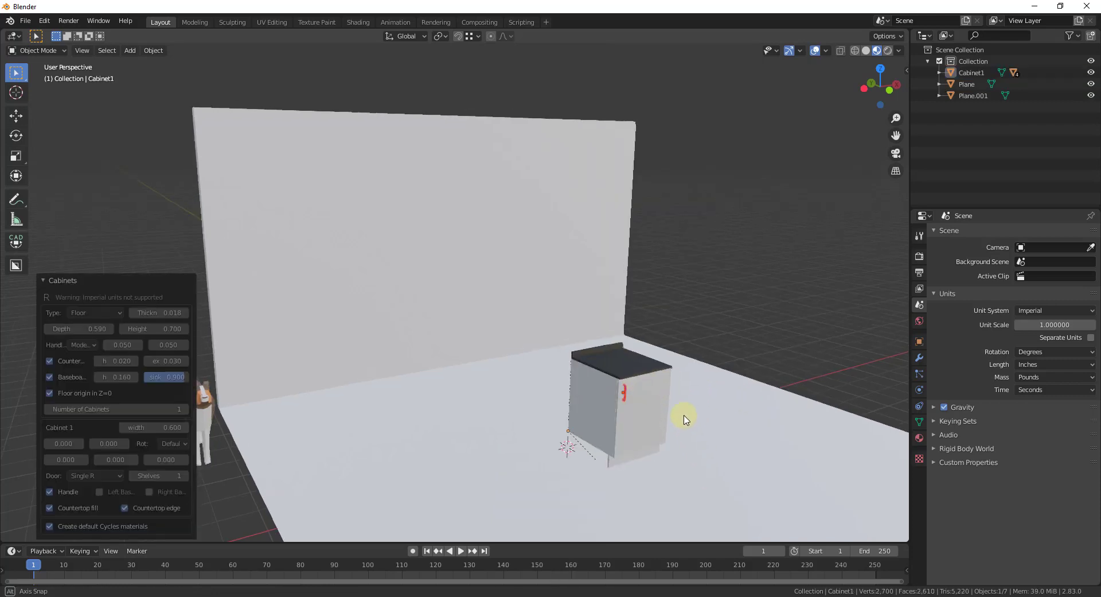
scroll(671, 467, up, 6)
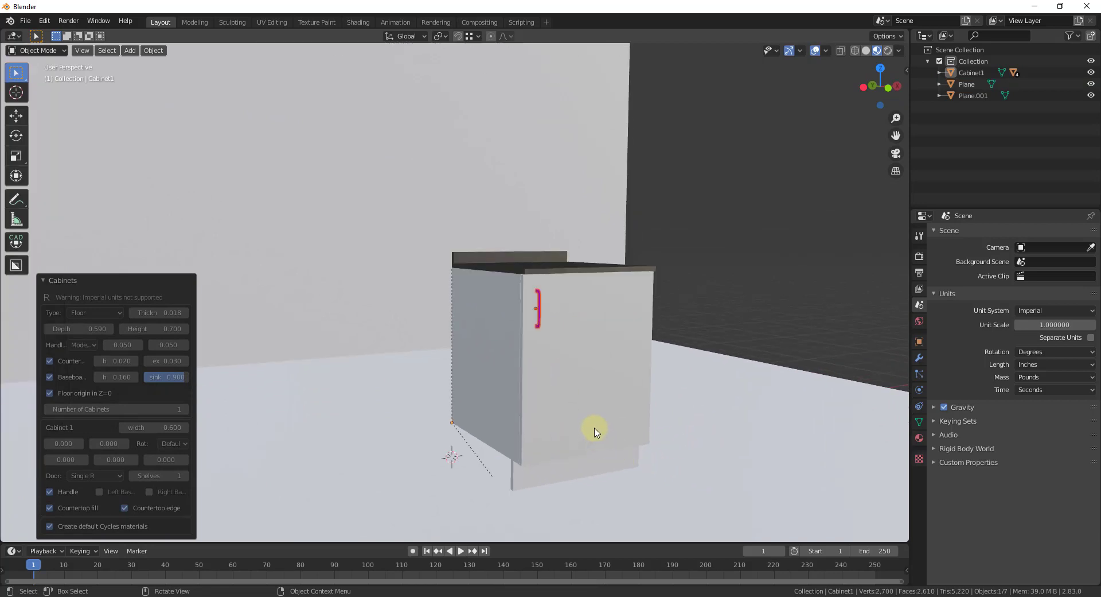
middle_drag(585, 364, 597, 383)
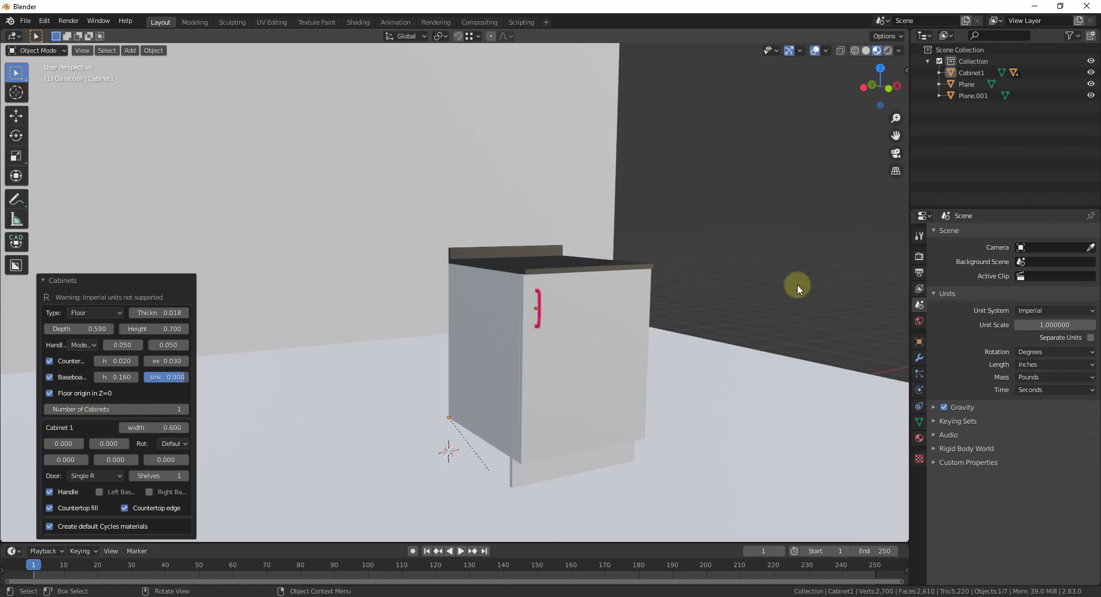
Display the Archimesh creation tools in the viewport sidebar
key(n)
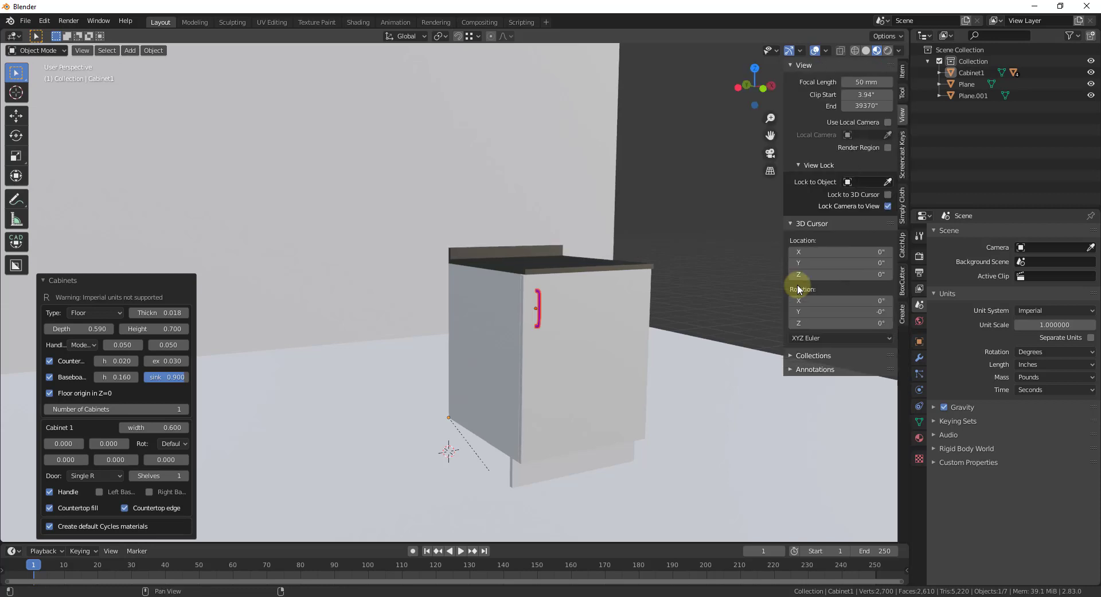
click(903, 313)
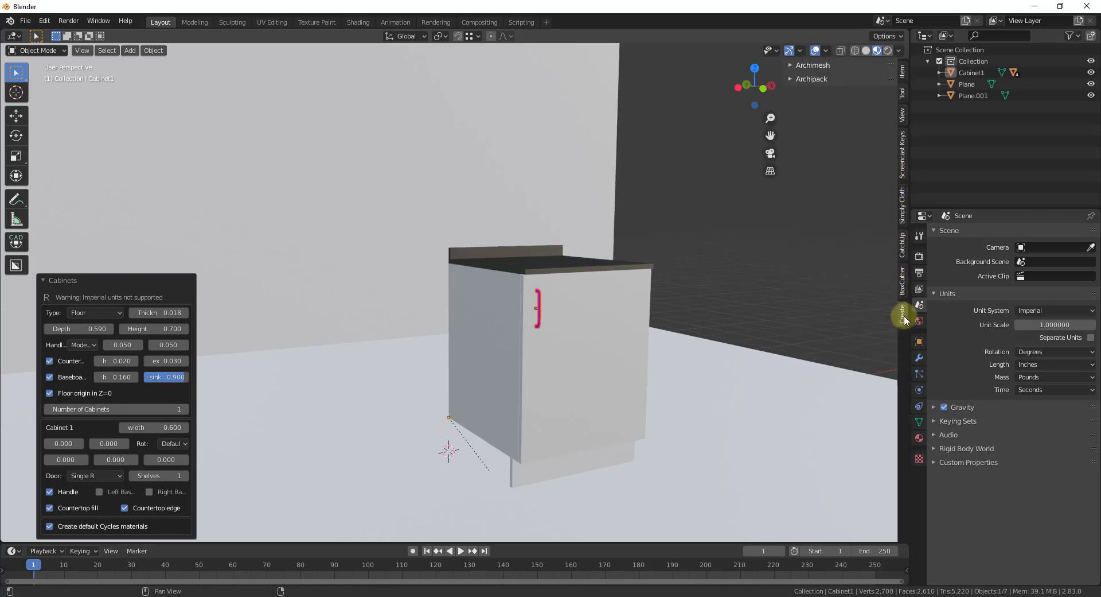
click(791, 65)
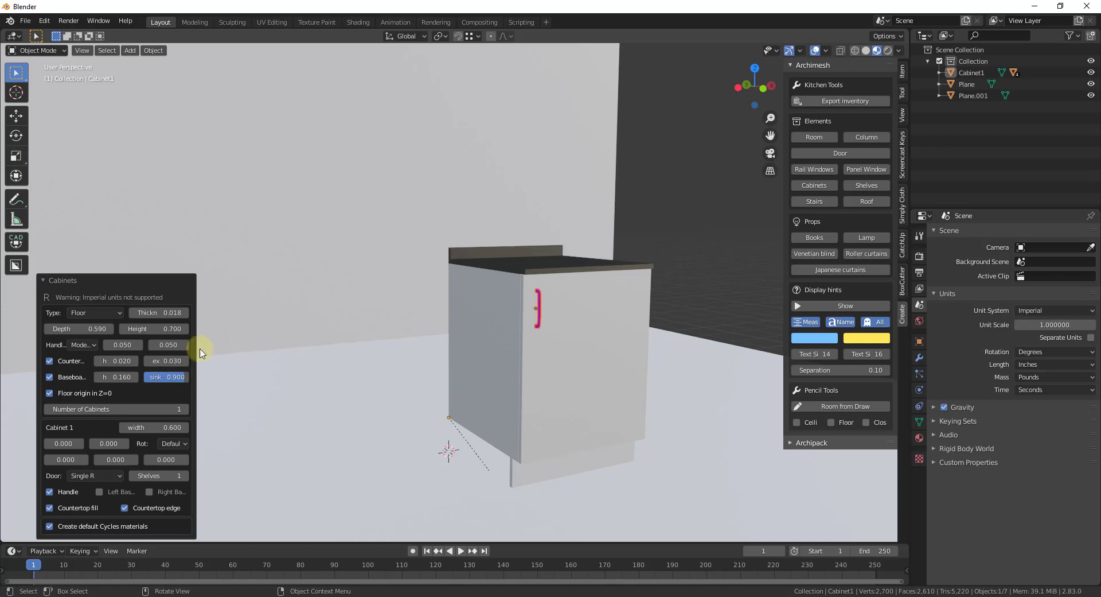
Clear the selection in the viewport and undo it to bring back the new cabinet's creation settings
click(718, 267)
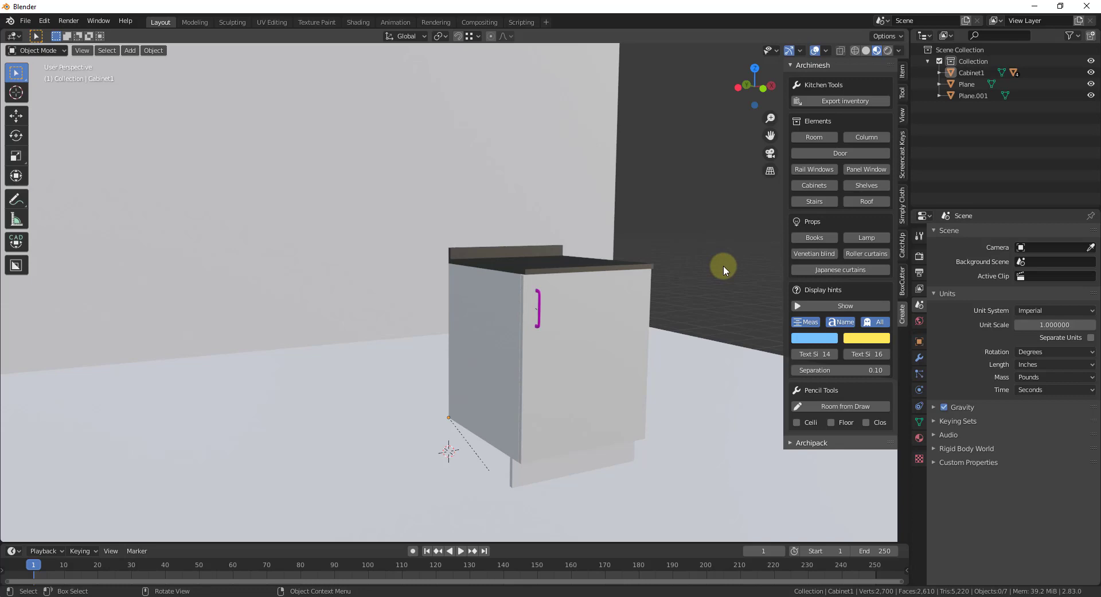
key(ctrl+z)
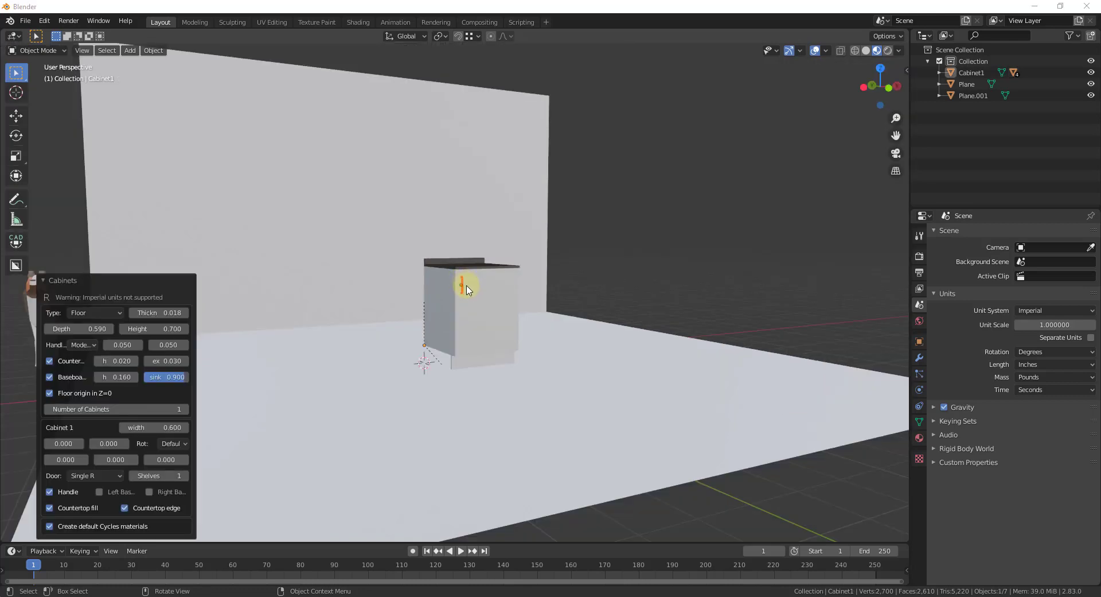
scroll(457, 277, up, 3)
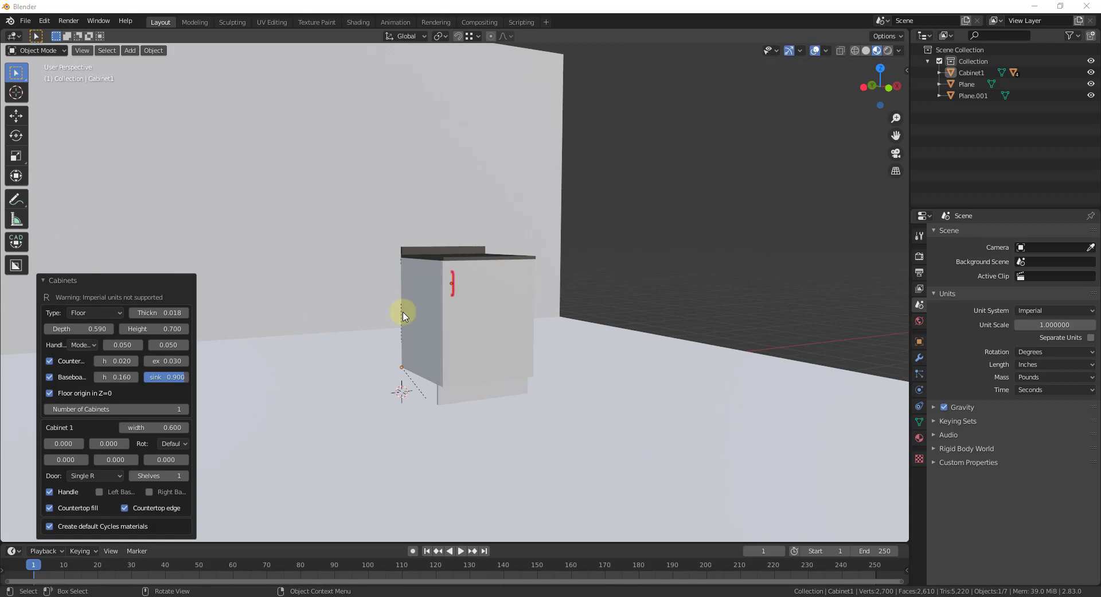
Try a cabinet thickness of 0.048 and restore it to 0.018
click(186, 312)
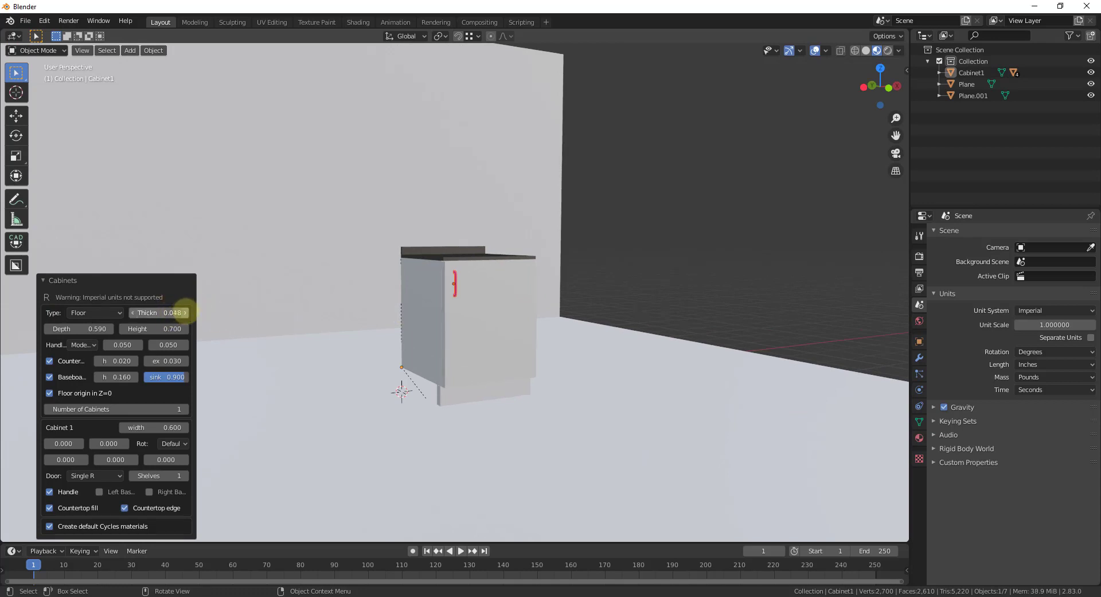
click(133, 313)
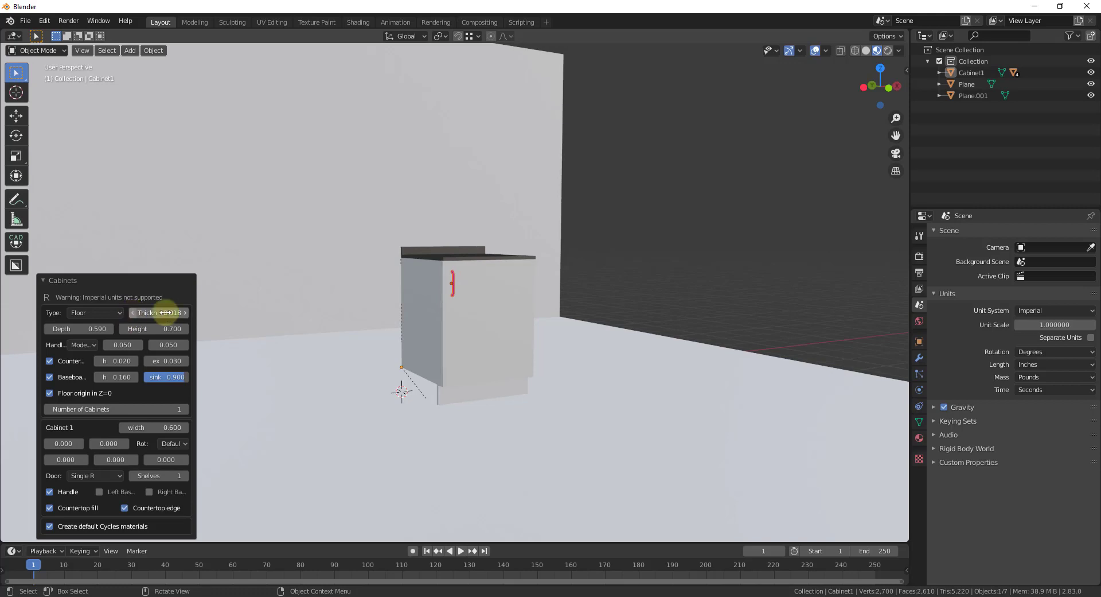
middle_drag(344, 320, 335, 322)
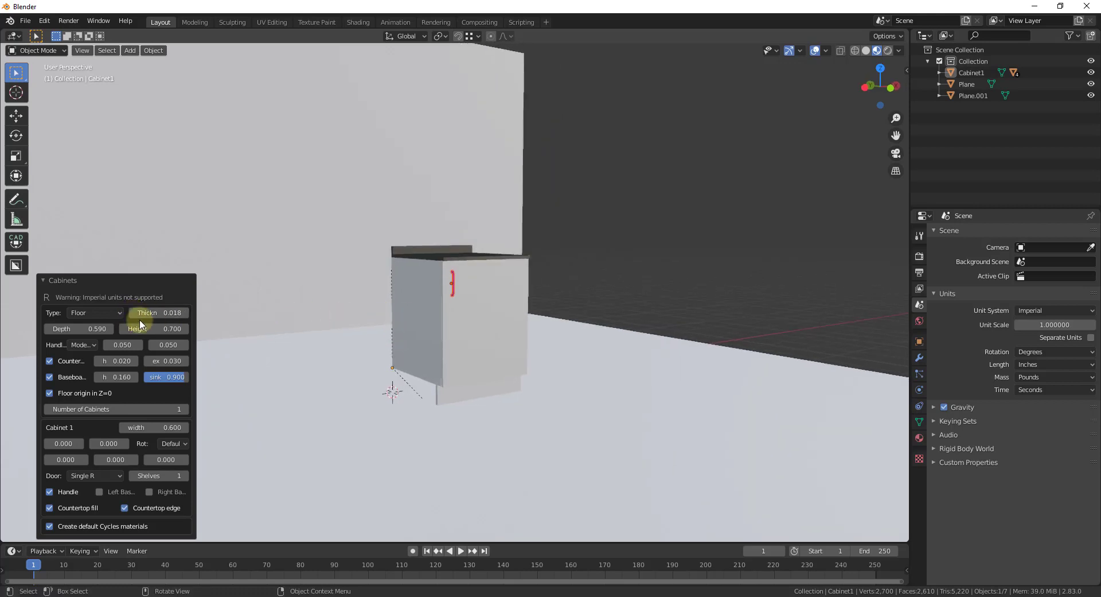
Try a cabinet depth of 0.740 and restore it to 0.590
click(109, 328)
click(108, 328)
click(108, 328)
click(108, 328)
click(108, 328)
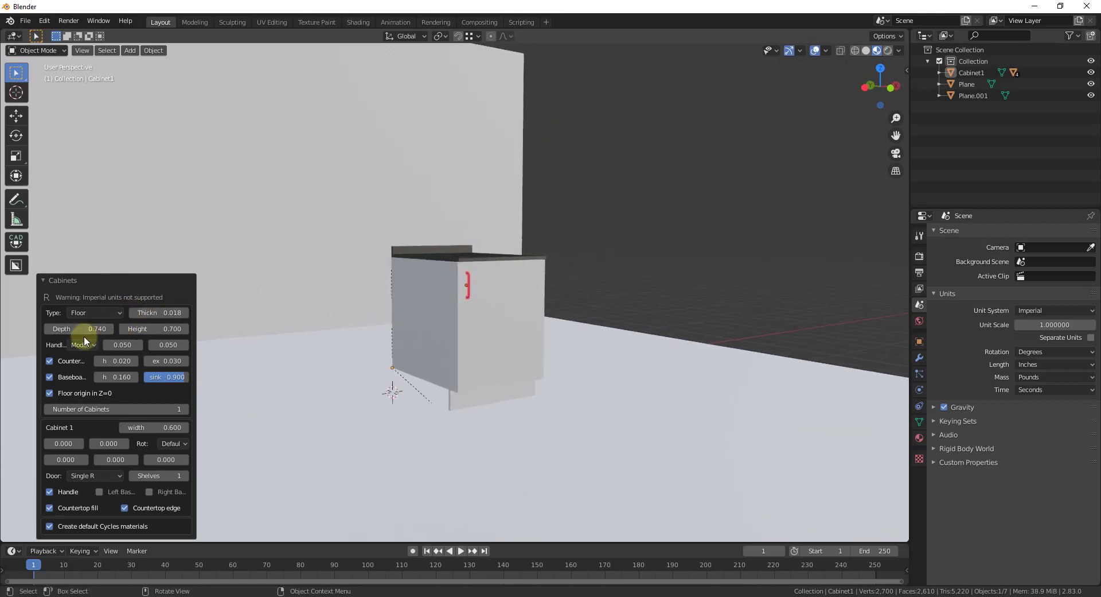
click(49, 329)
click(48, 329)
click(48, 329)
click(48, 329)
click(48, 328)
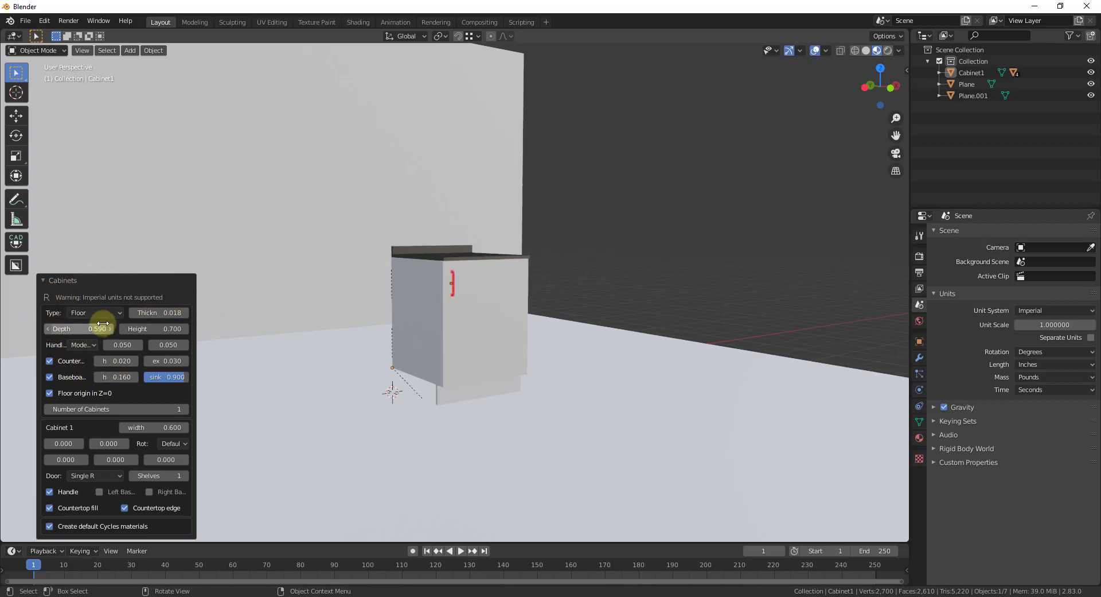
middle_drag(389, 302, 433, 356)
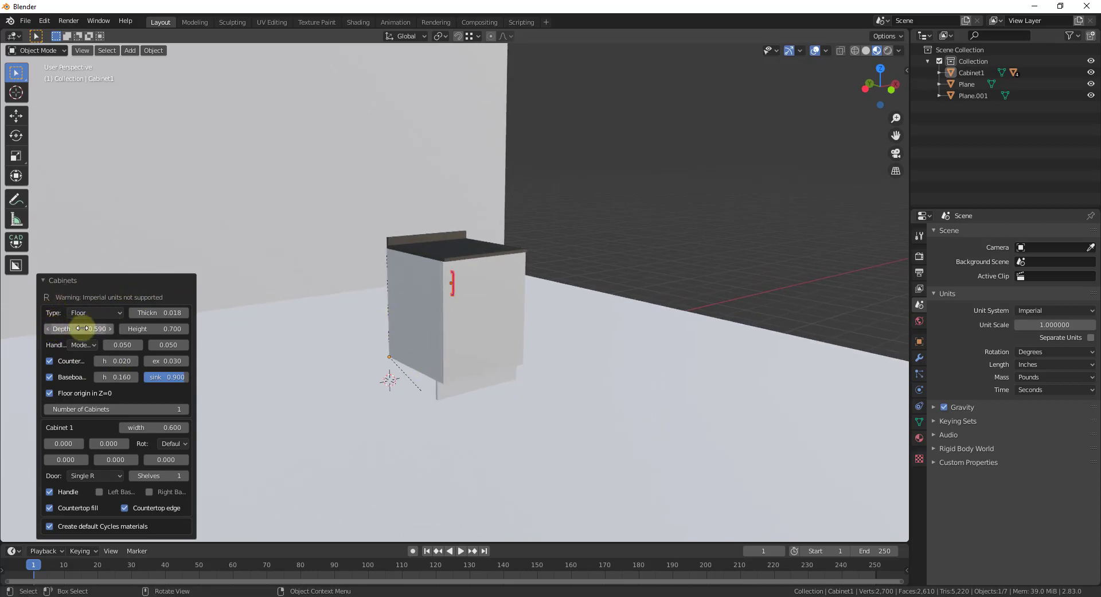
Set the cabinet's height to 0.760
click(184, 329)
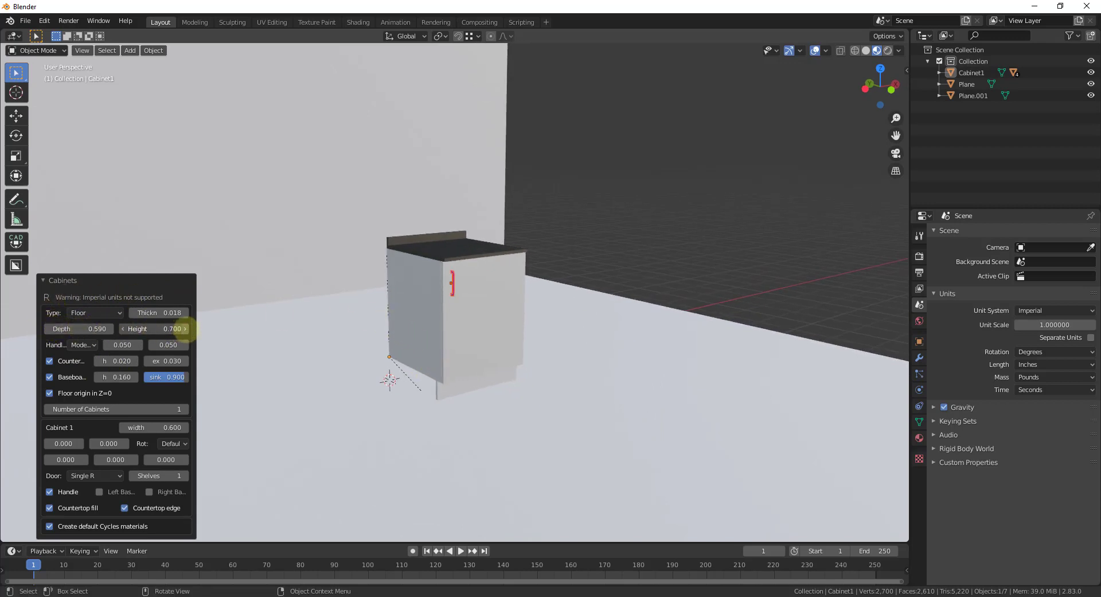
click(122, 328)
click(185, 329)
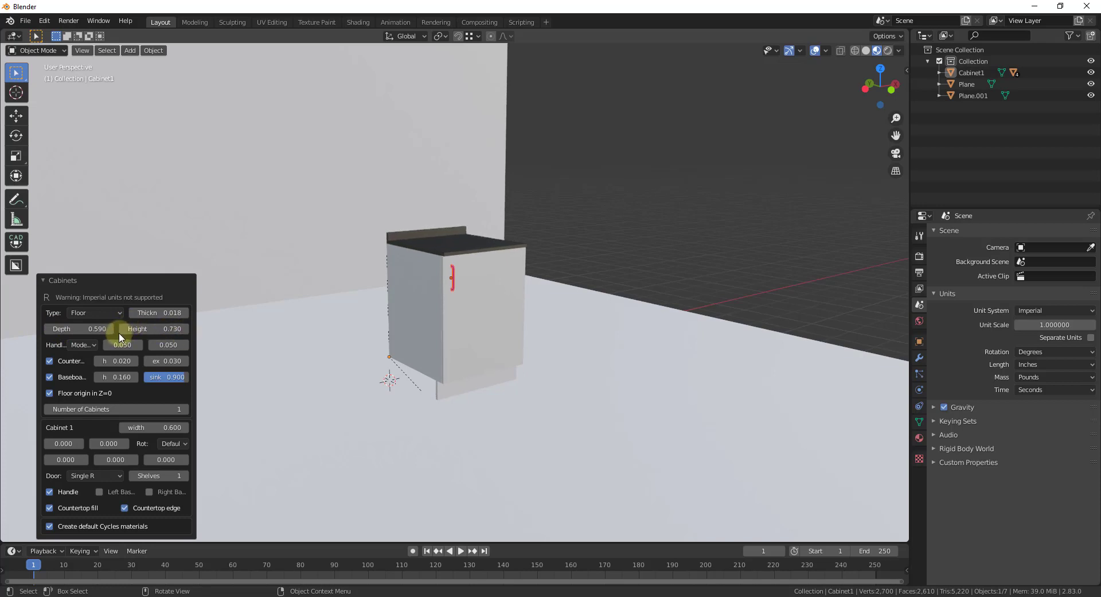
click(185, 328)
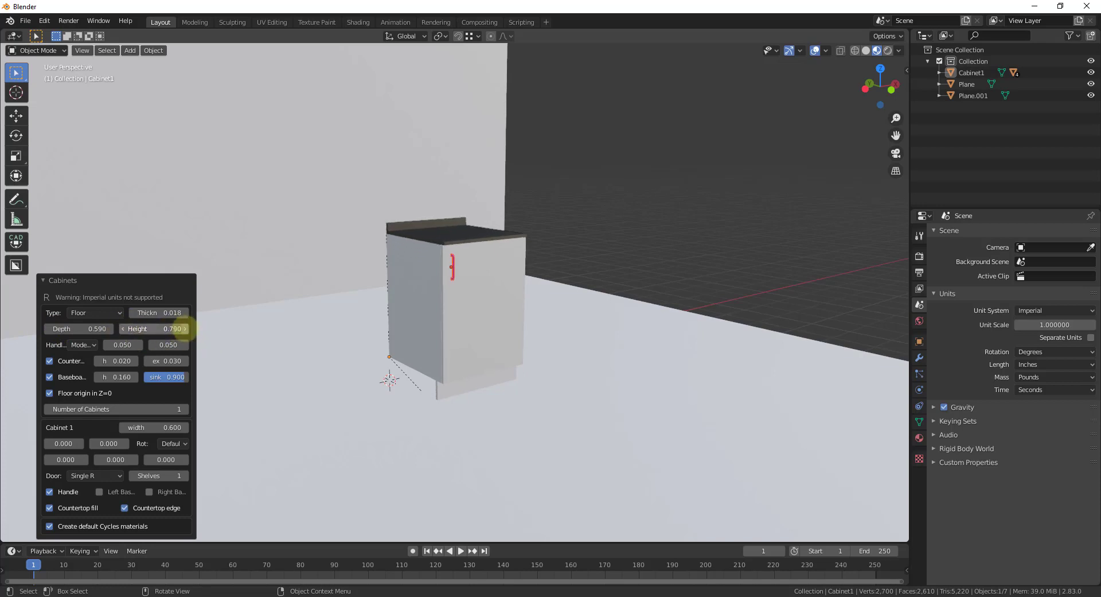
Try handle Models 3, 5, 7 and 8 on the cabinet door and return to Model 1
scroll(436, 314, up, 2)
click(80, 344)
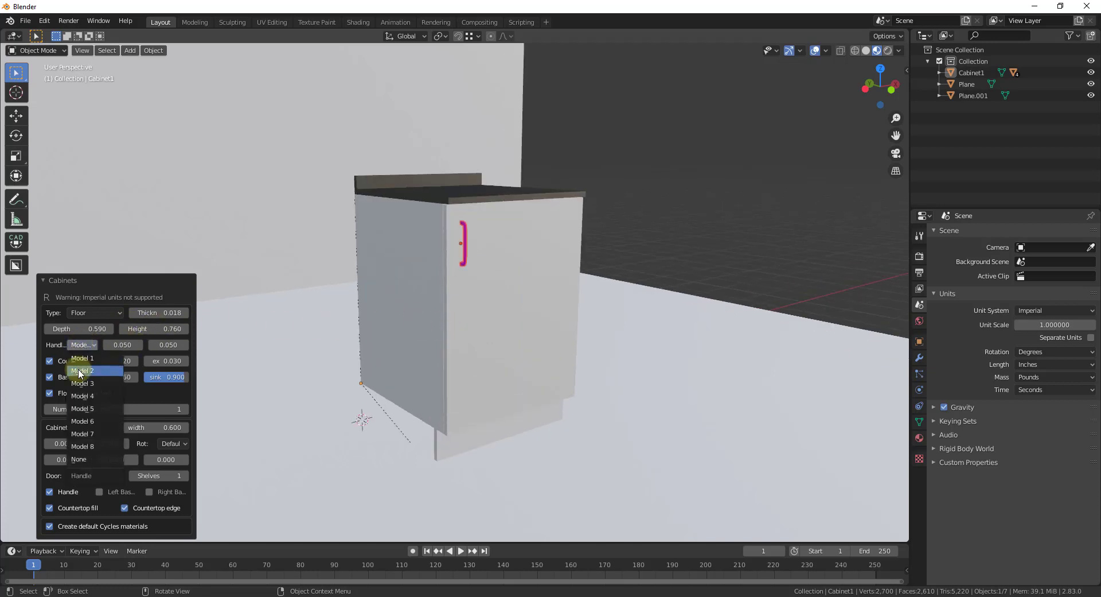
click(76, 359)
click(80, 344)
click(83, 384)
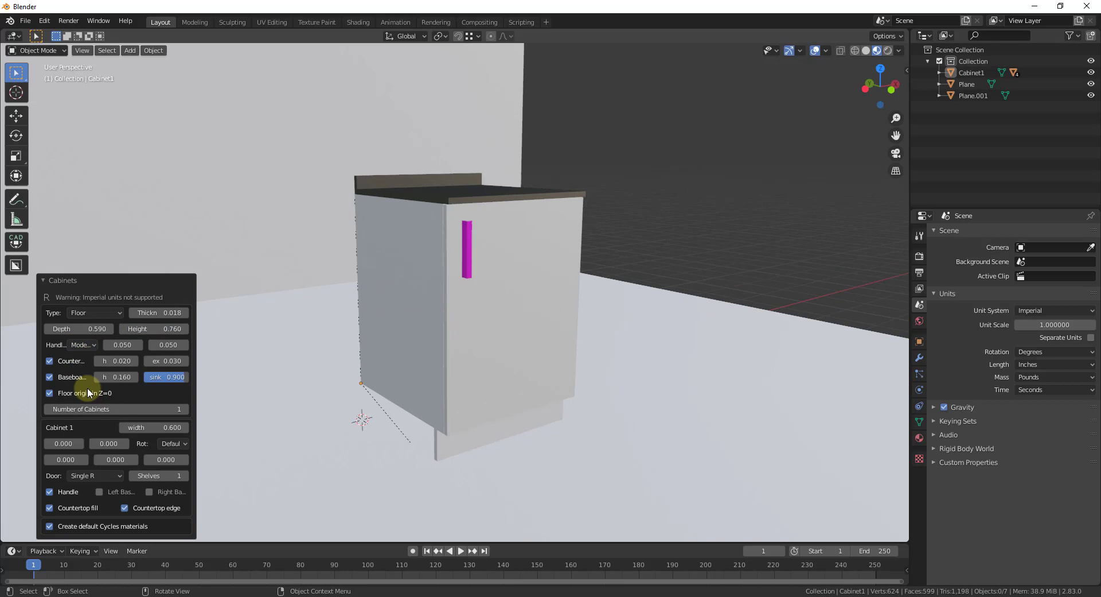
click(81, 346)
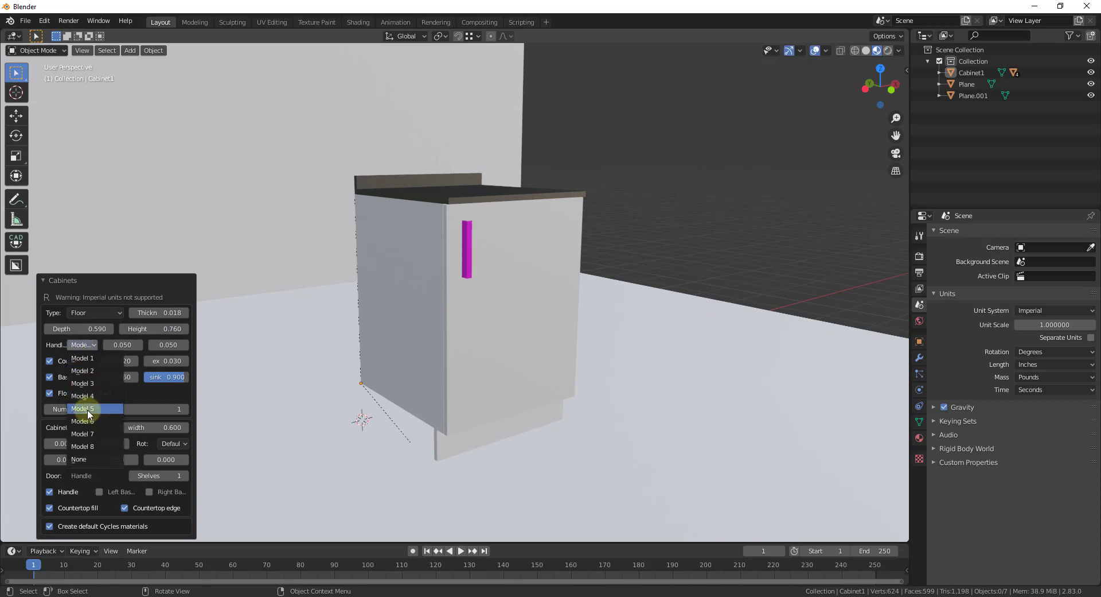
click(82, 408)
click(81, 345)
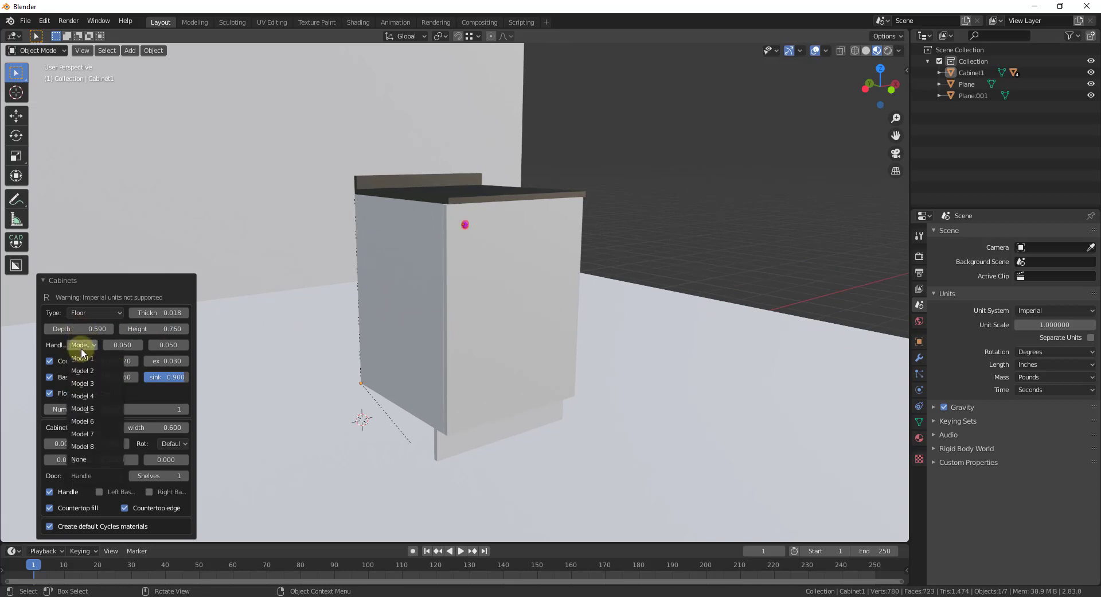
click(90, 433)
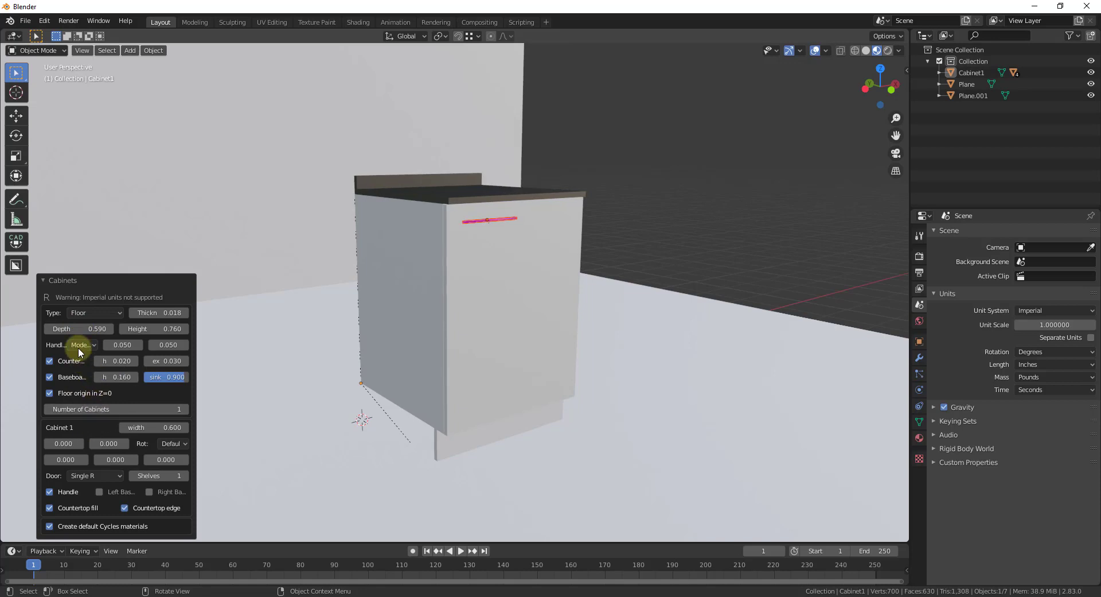
click(79, 344)
click(93, 446)
click(81, 345)
click(84, 359)
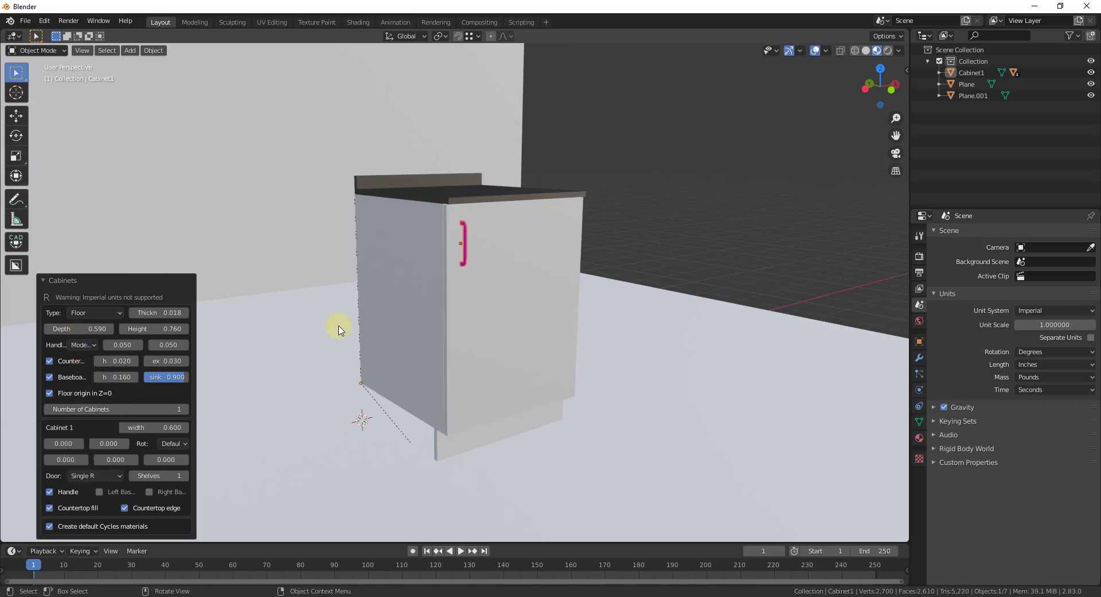
scroll(474, 229, up, 3)
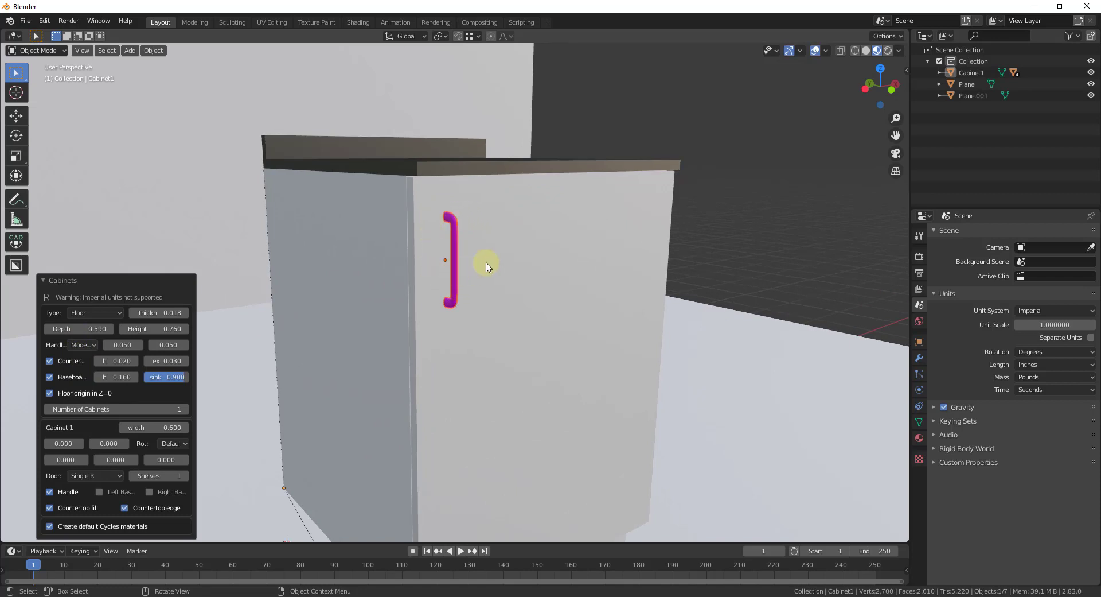
scroll(570, 196, down, 2)
scroll(208, 344, up, 3)
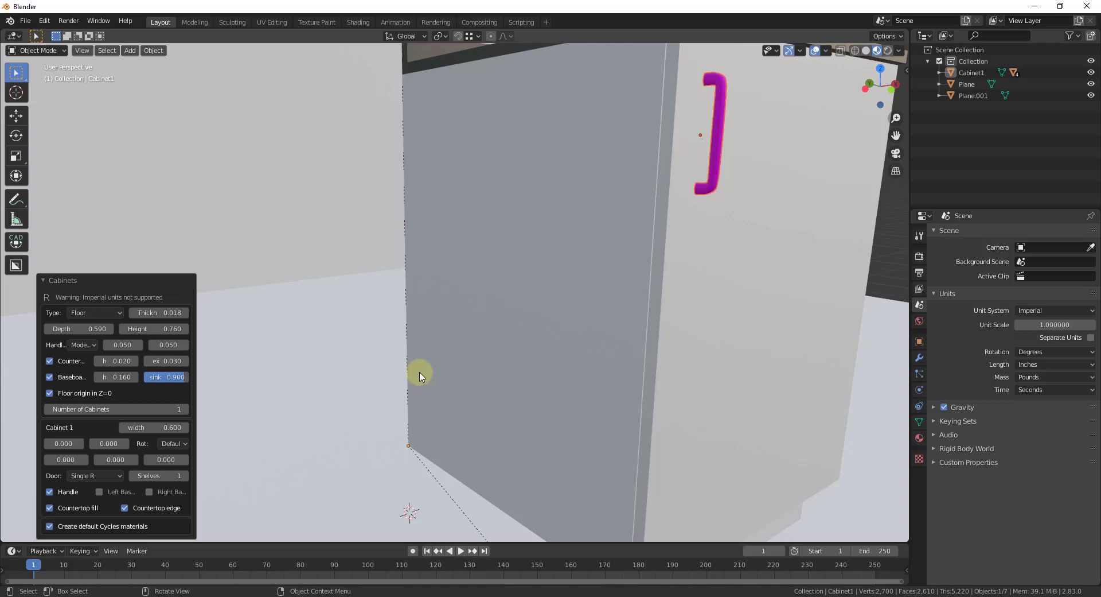
Set the floor cabinet's baseboard height to 0.130
scroll(442, 339, down, 3)
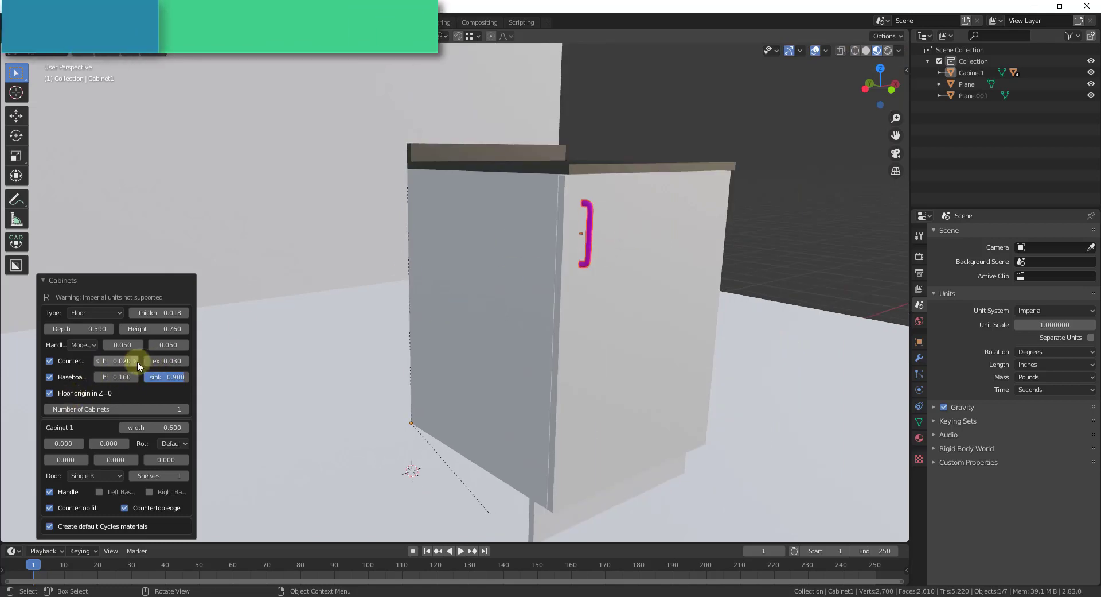
drag(115, 363, 150, 361)
middle_drag(503, 245, 604, 179)
scroll(550, 246, down, 3)
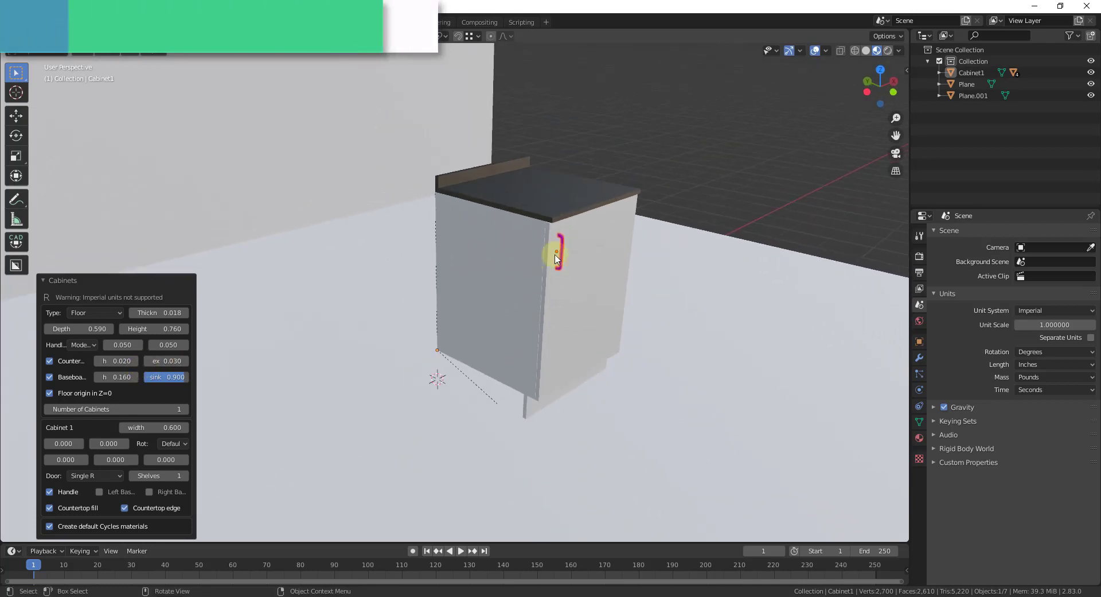
scroll(528, 222, up, 2)
middle_drag(529, 221, 542, 230)
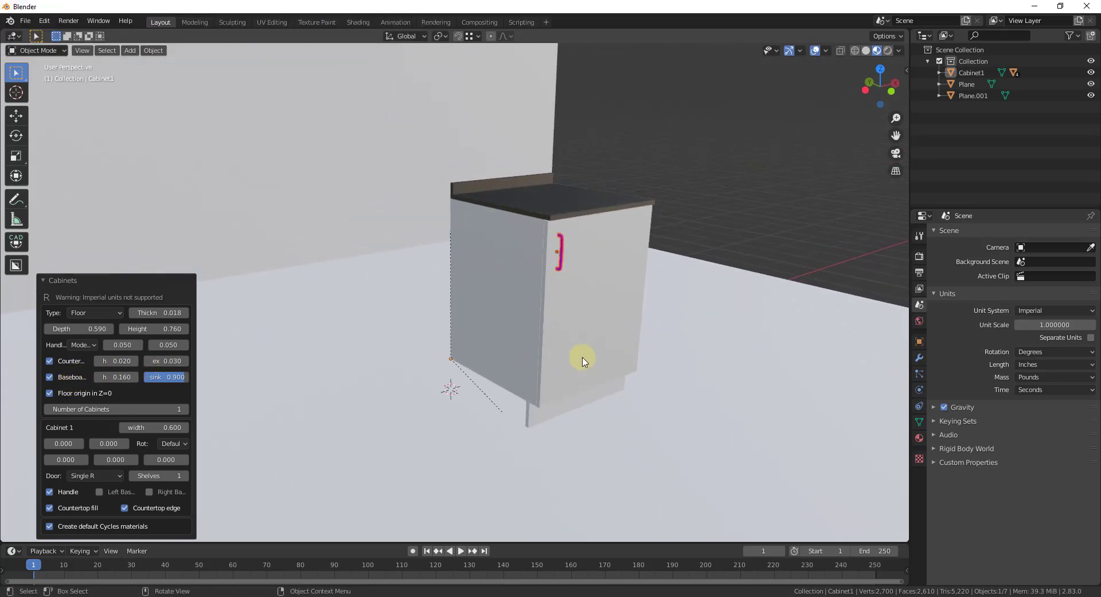
drag(102, 378, 92, 377)
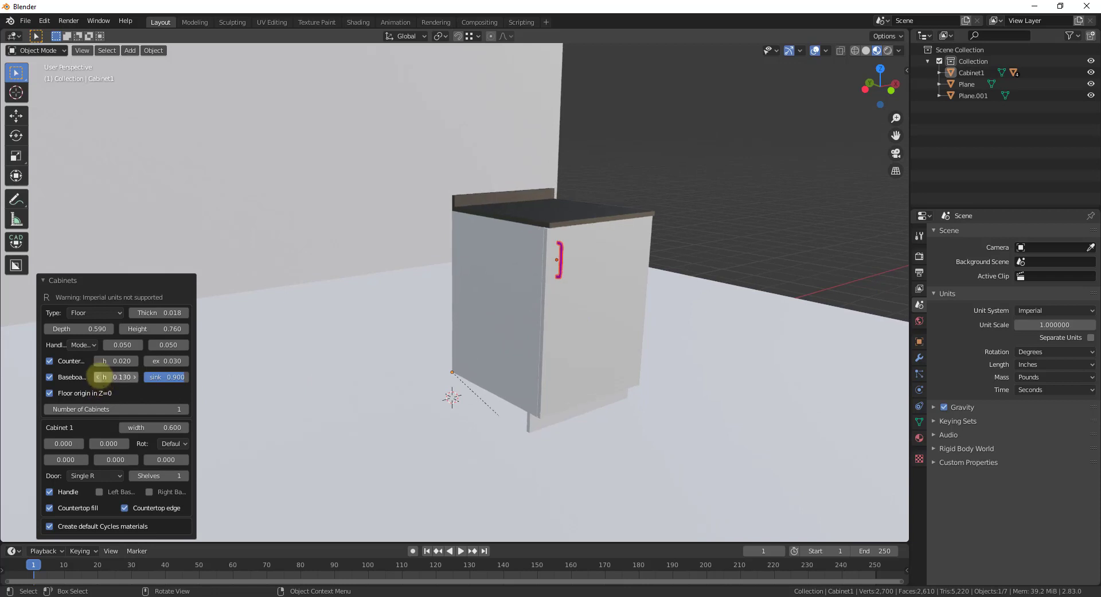
click(100, 377)
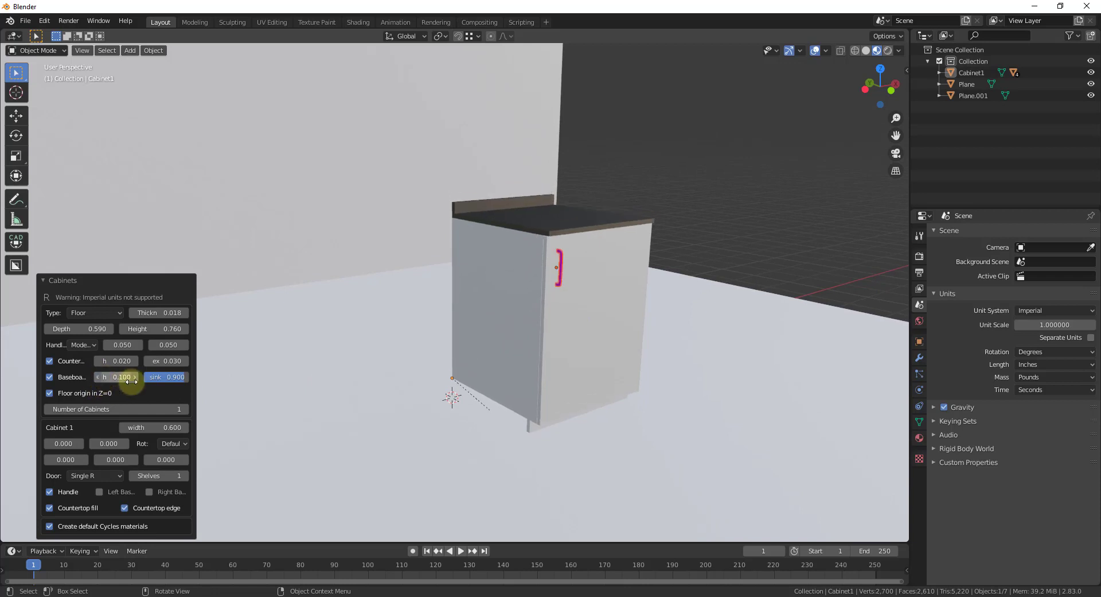
ctrl+scroll(99, 378, up, 1)
ctrl+scroll(117, 376, down, 1)
ctrl+scroll(112, 376, up, 1)
Set the number of floor cabinets to 2 and give Cabinet 1 a Single L door
middle_drag(403, 332, 276, 377)
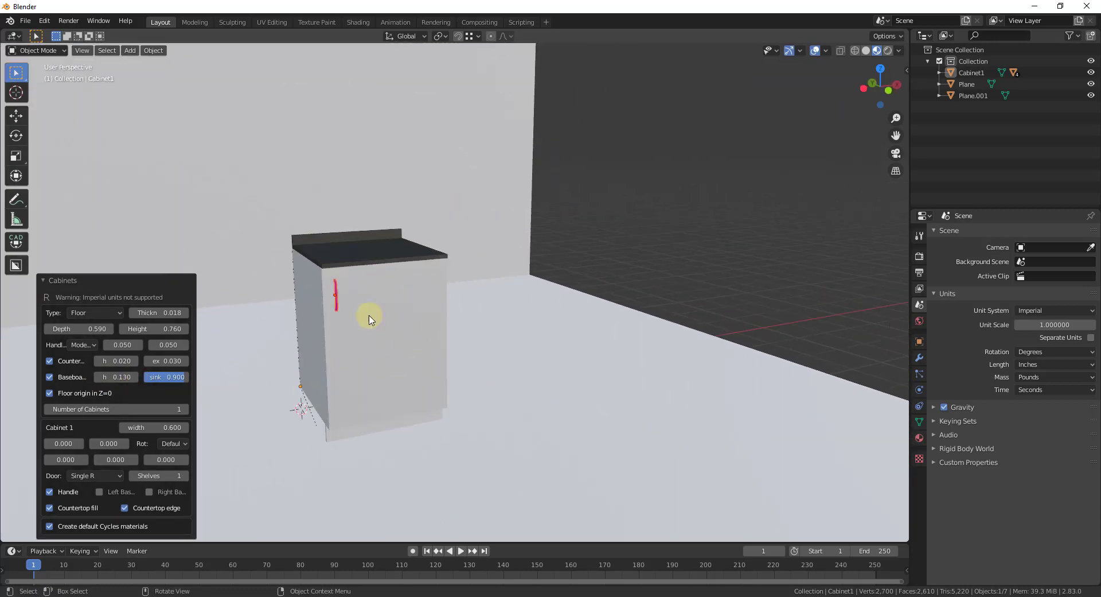
click(186, 408)
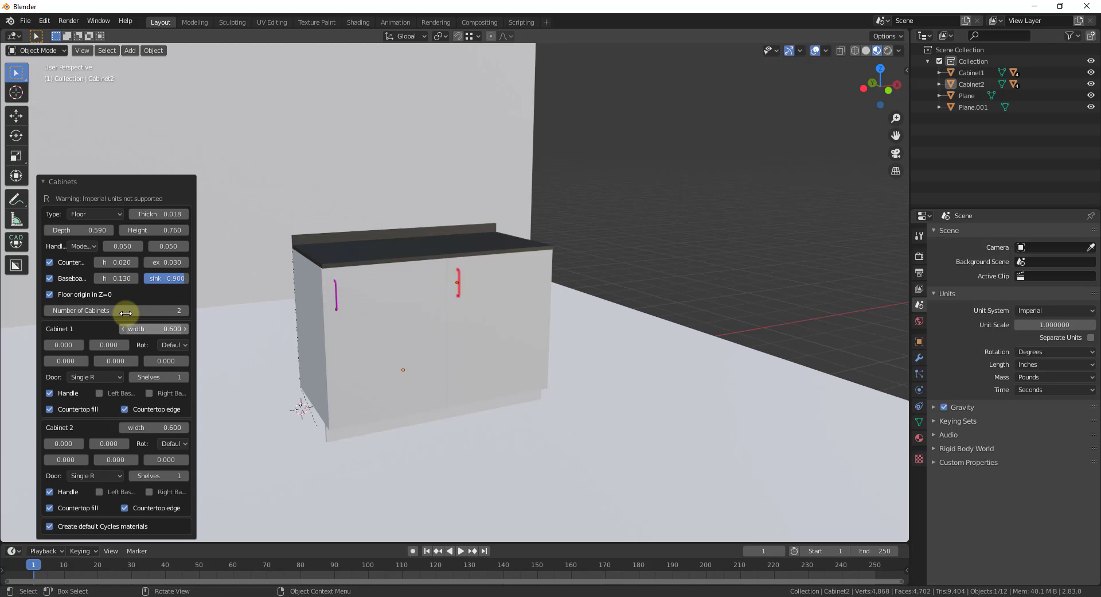
click(86, 377)
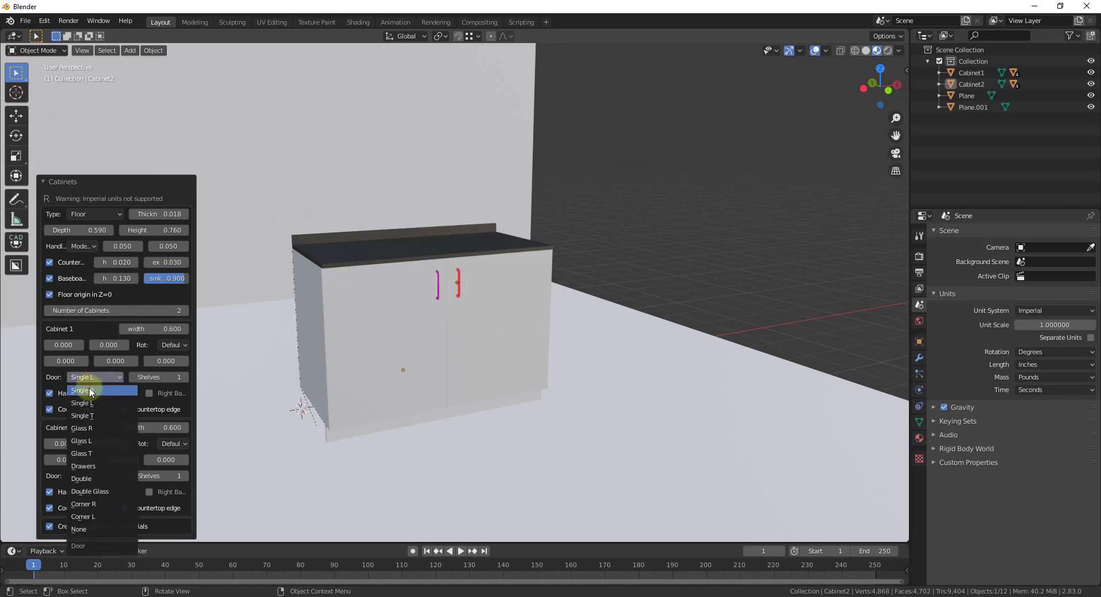
click(88, 387)
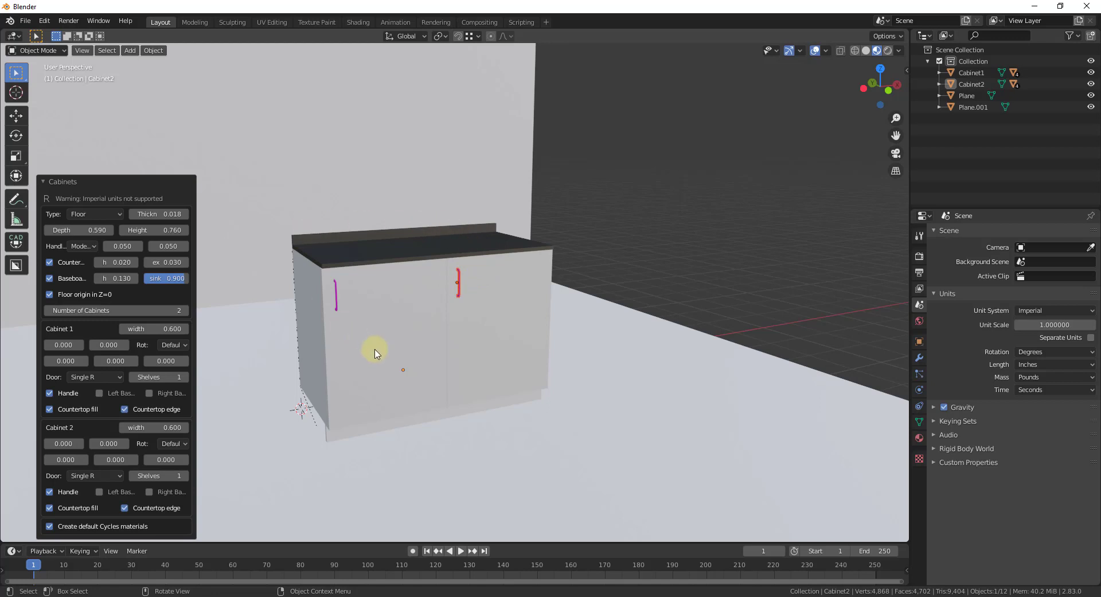
scroll(423, 324, up, 3)
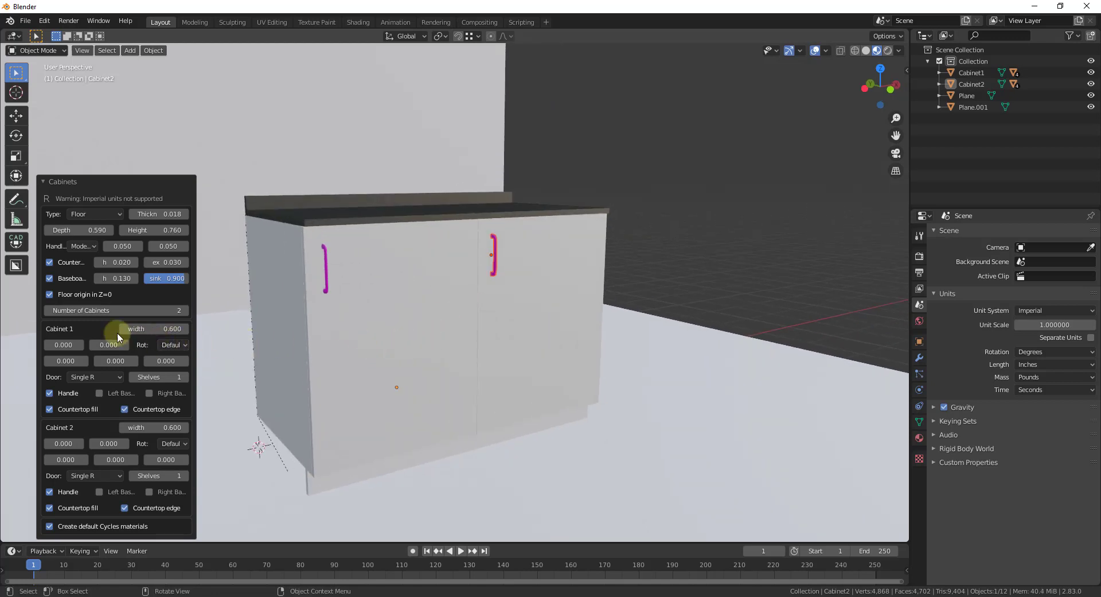
click(107, 376)
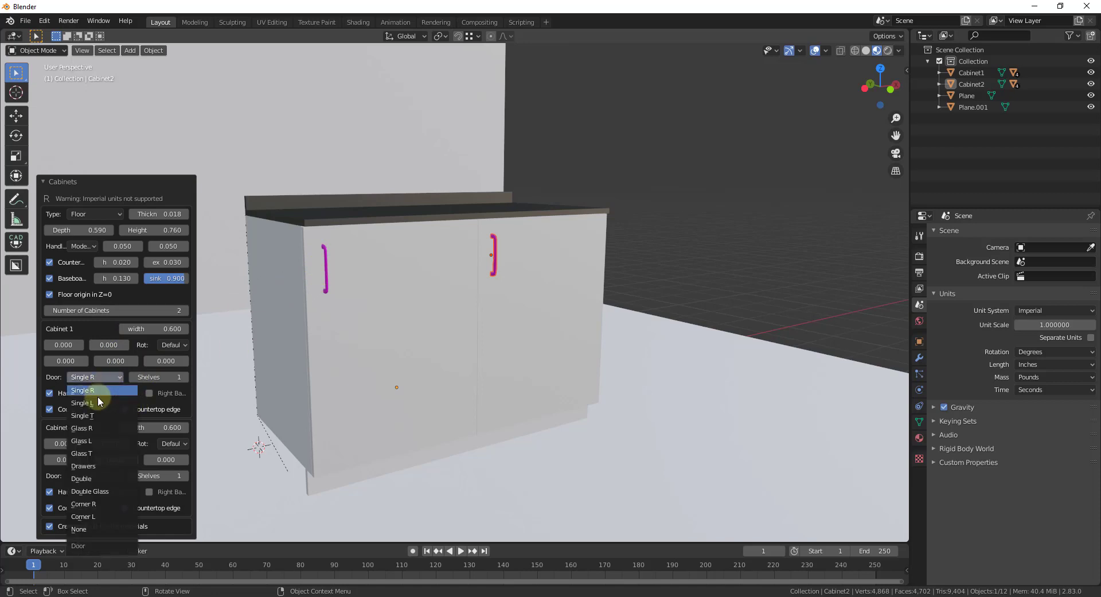
click(95, 400)
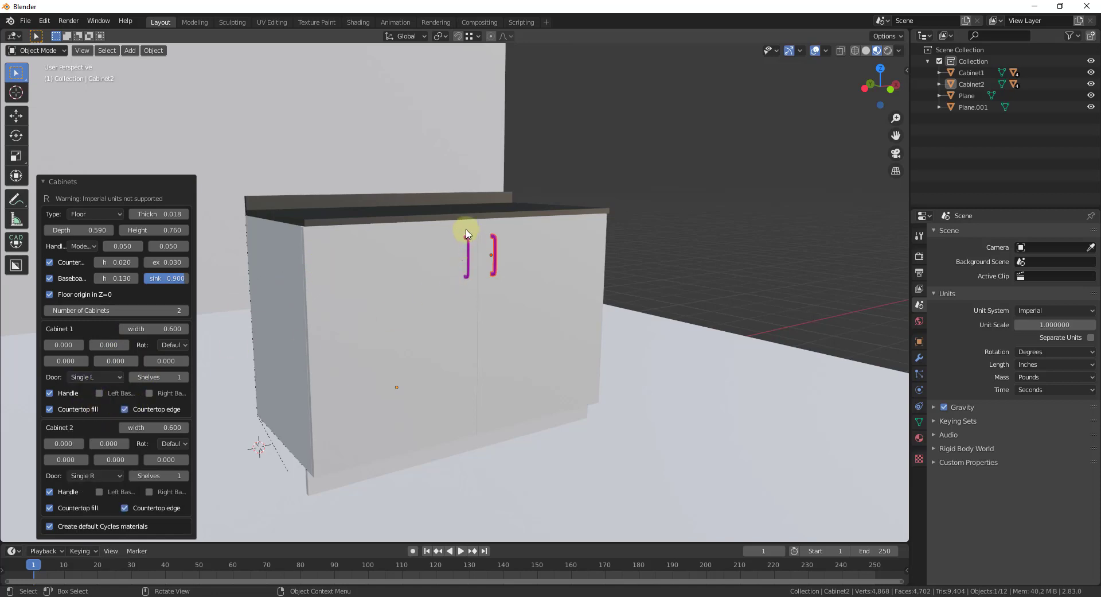
Set the number of floor cabinets to 4 and change Cabinet 3's door to Single L
scroll(430, 322, down, 4)
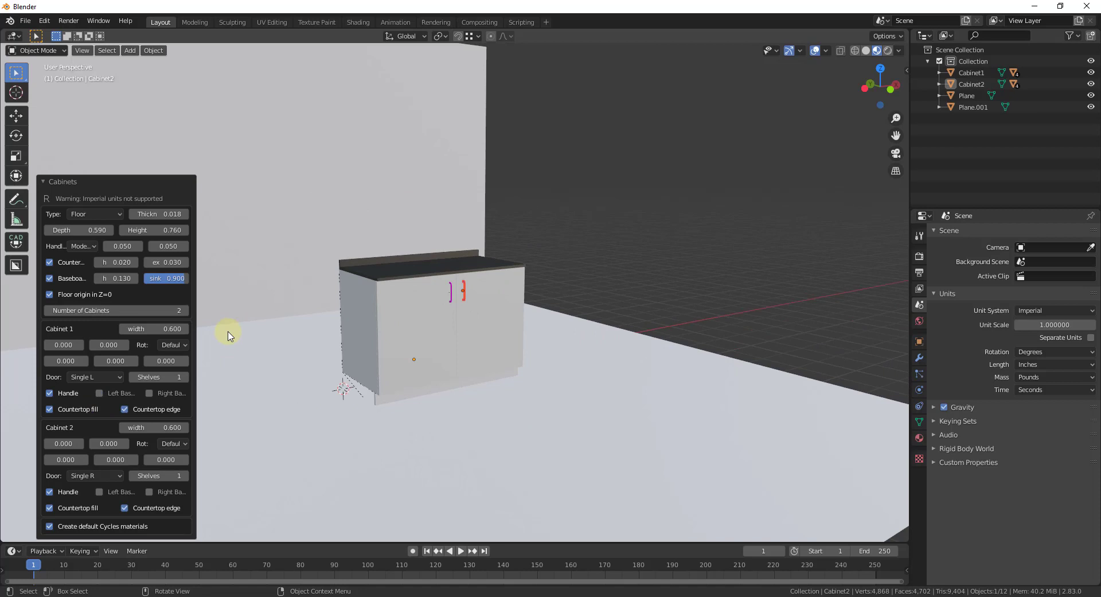
click(186, 311)
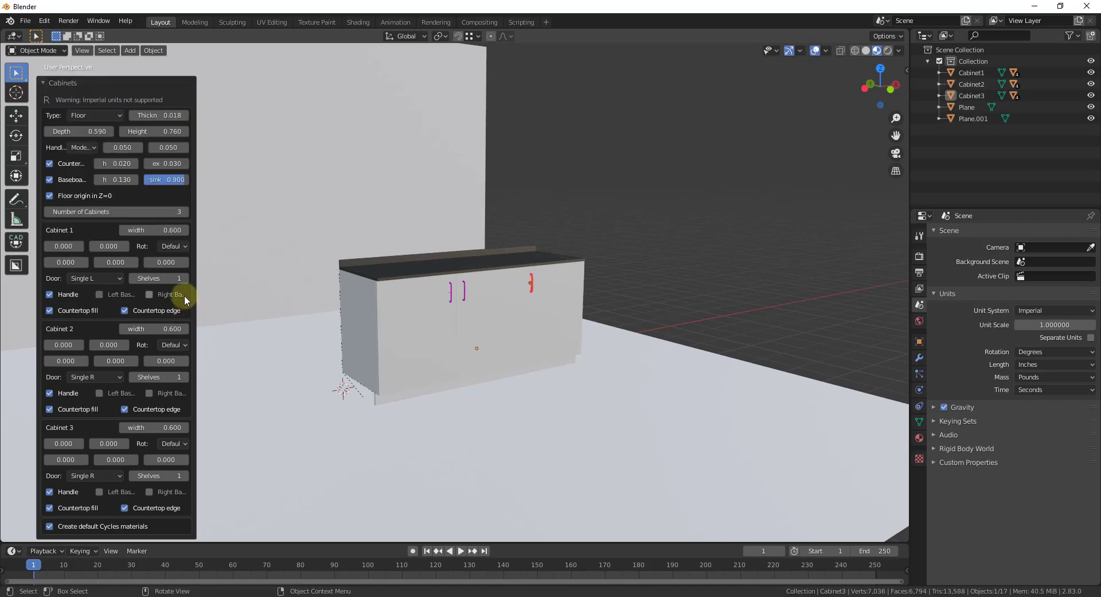
click(187, 211)
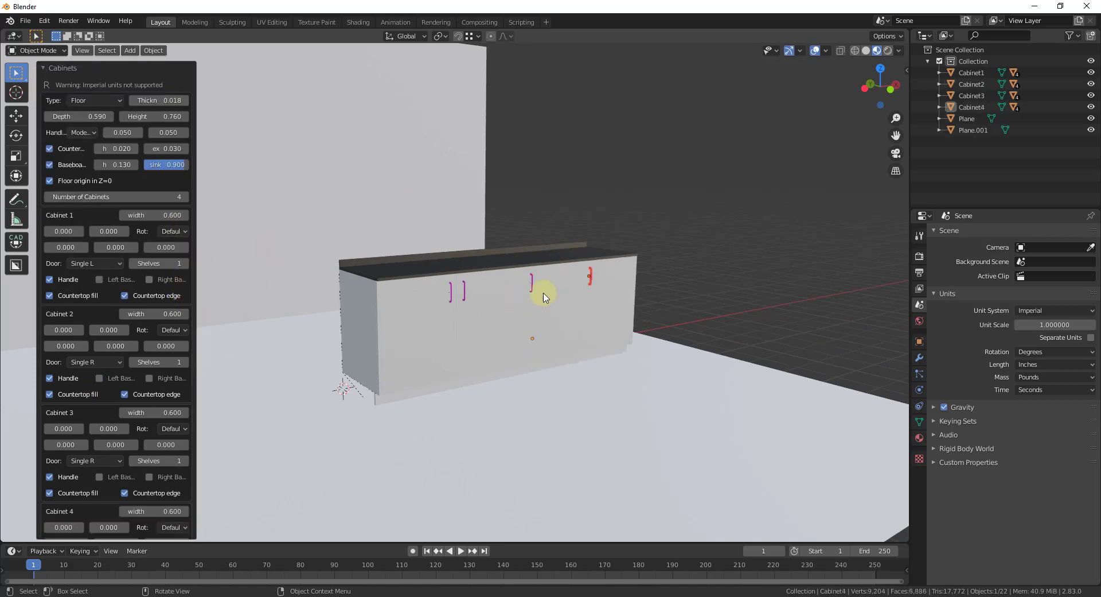
mouse_move(622, 290)
middle_down()
mouse_move(607, 282)
mouse_move(632, 259)
mouse_move(602, 253)
mouse_move(608, 274)
middle_up()
Enable the left baseboard on Cabinet 1 to close the open end of the row
scroll(424, 395, up, 8)
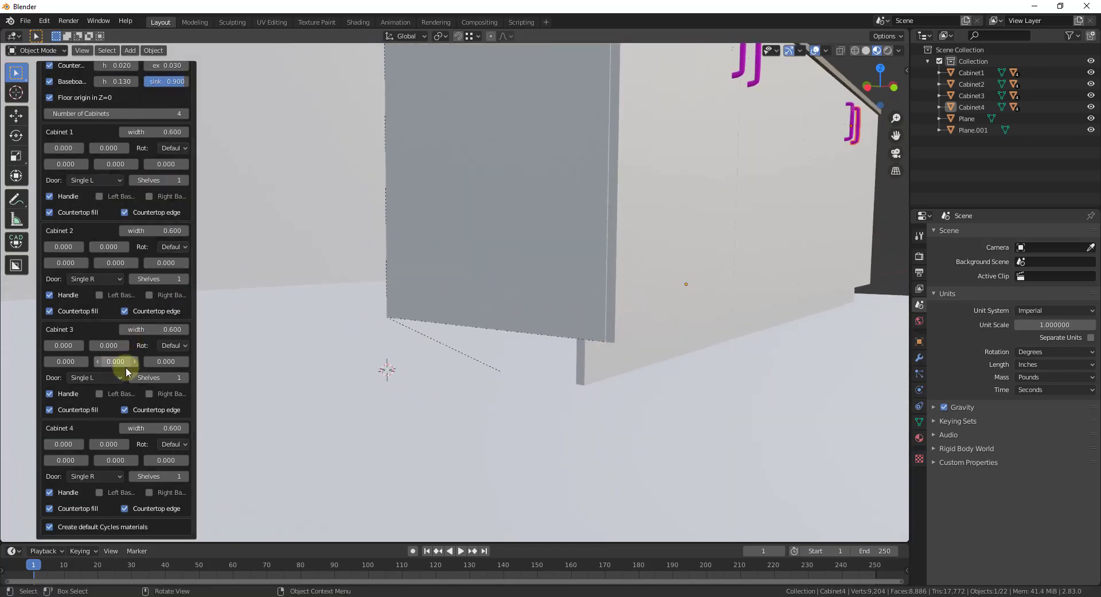
click(156, 393)
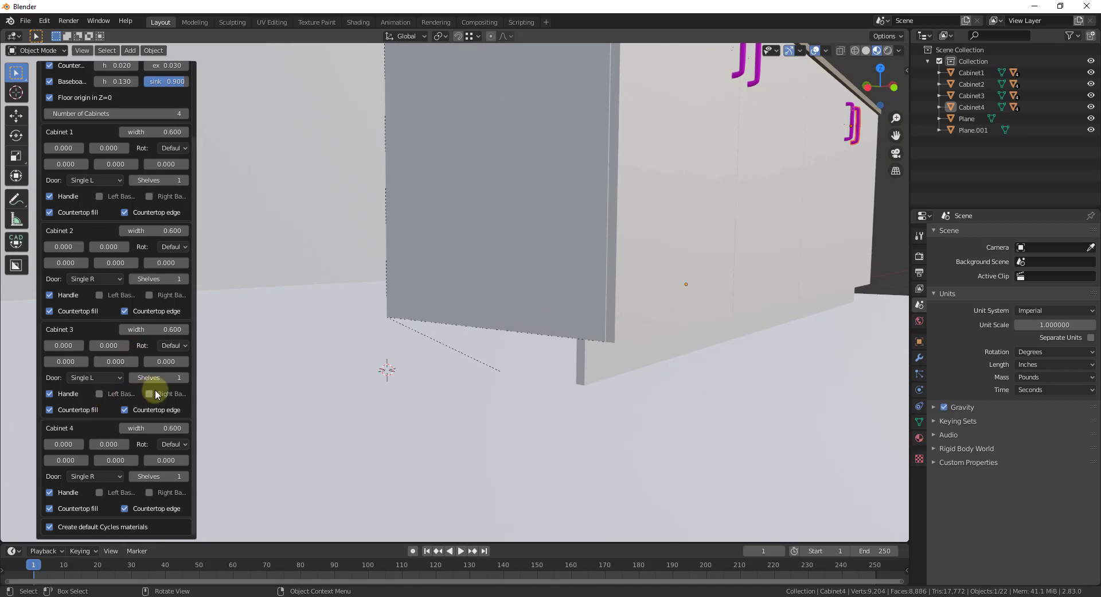
scroll(115, 318, up, 4)
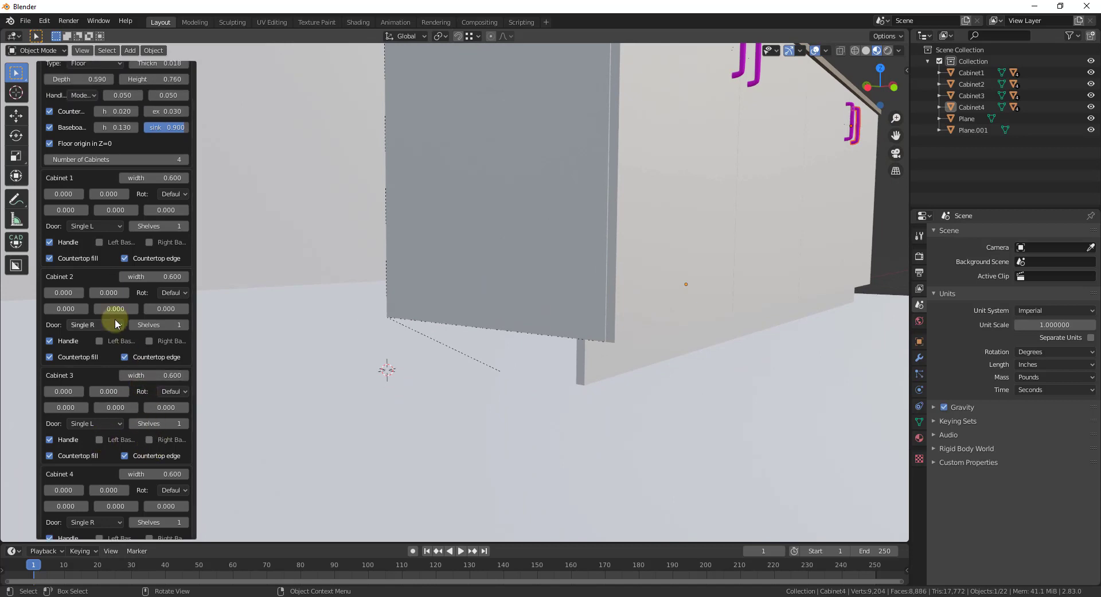
click(99, 279)
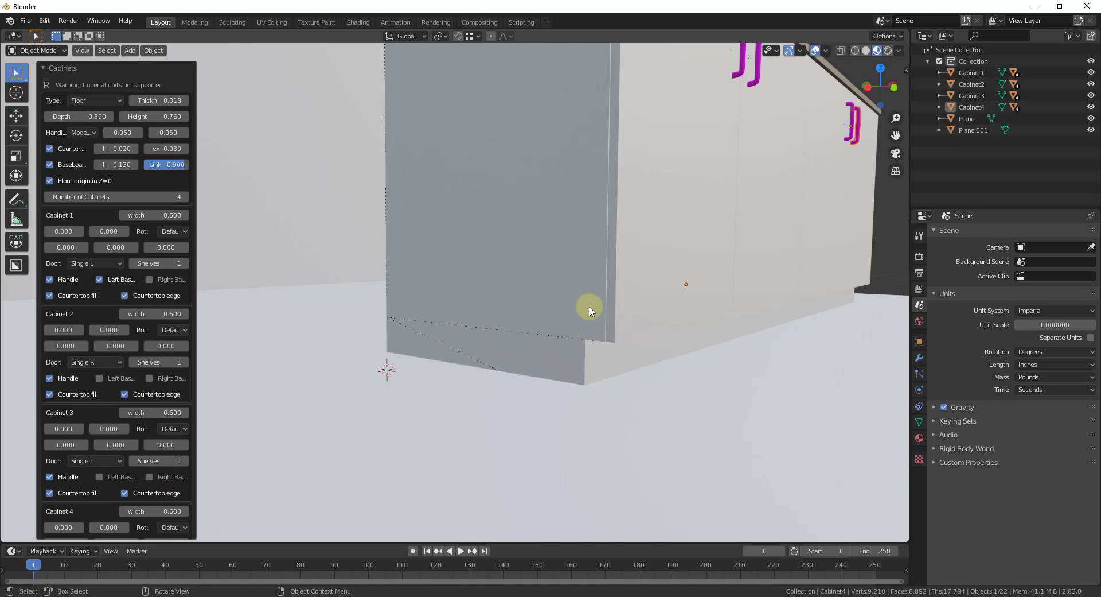
scroll(392, 352, down, 8)
Add a second Archimesh cabinet set and change its type to Wall
click(451, 296)
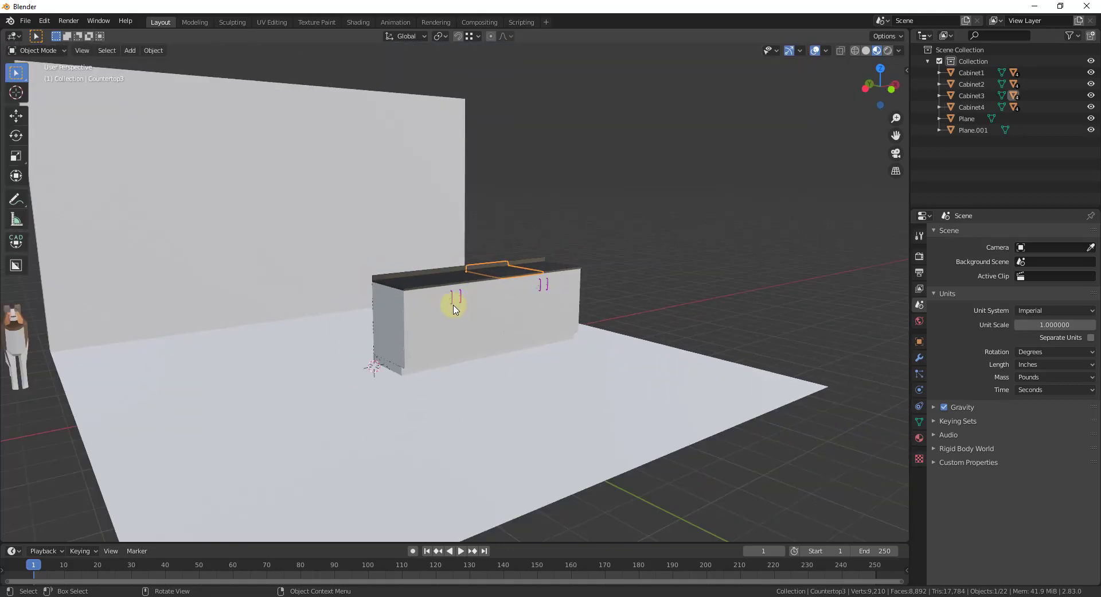
scroll(456, 324, up, 1)
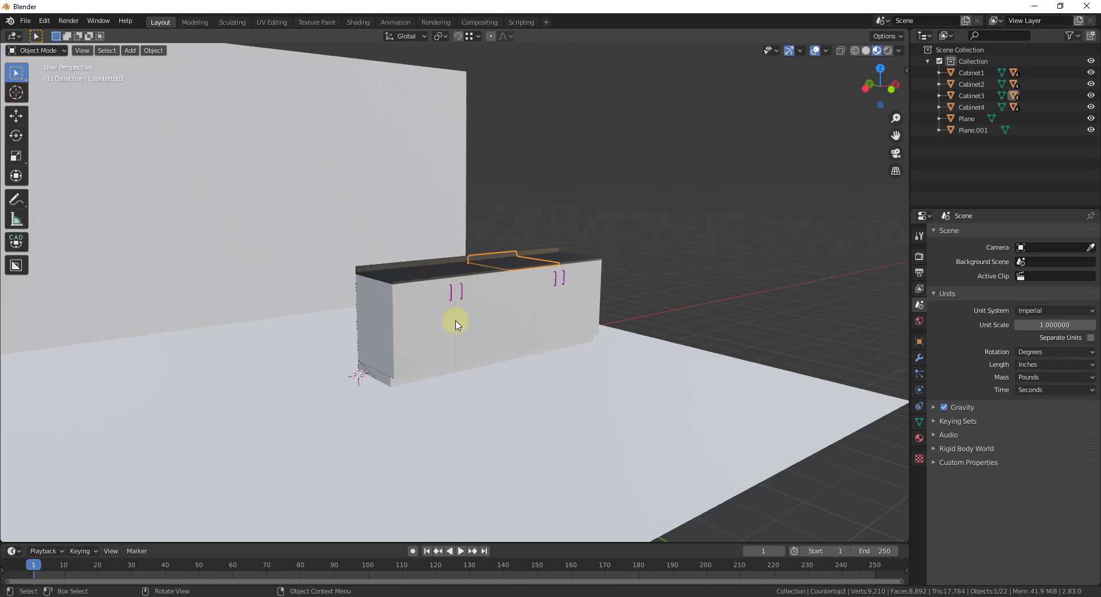
key(shift+a)
mouse_move(442, 314)
mouse_move(504, 314)
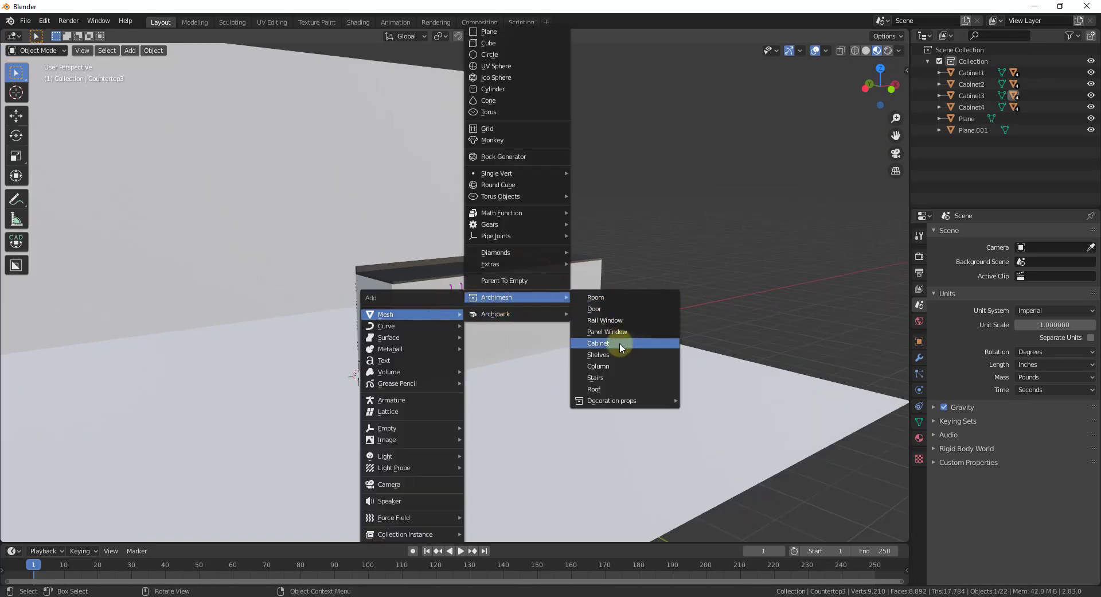
click(620, 341)
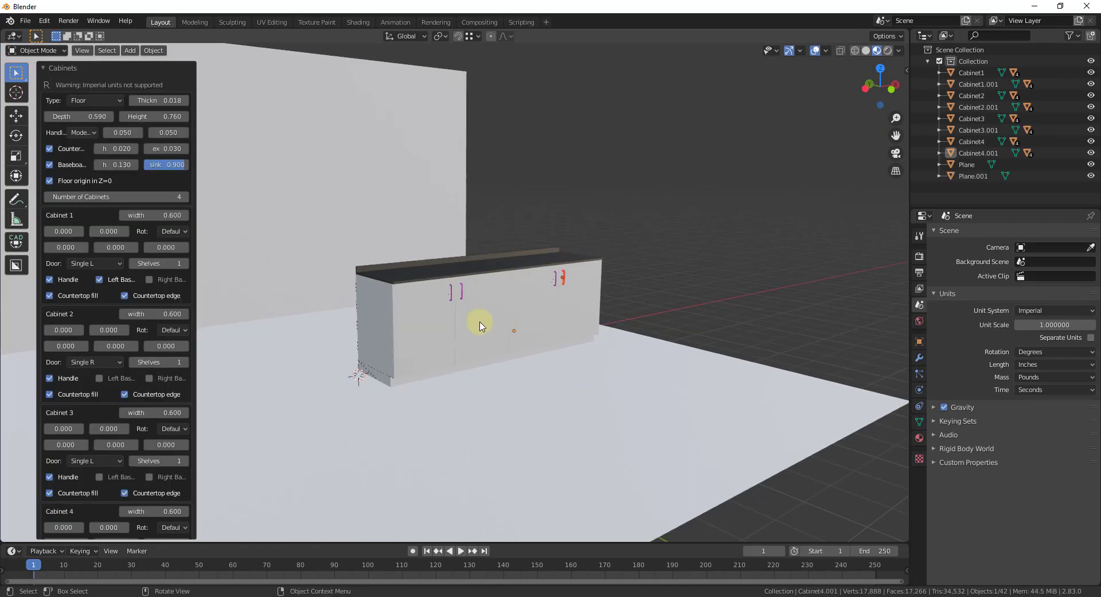
click(98, 100)
click(94, 126)
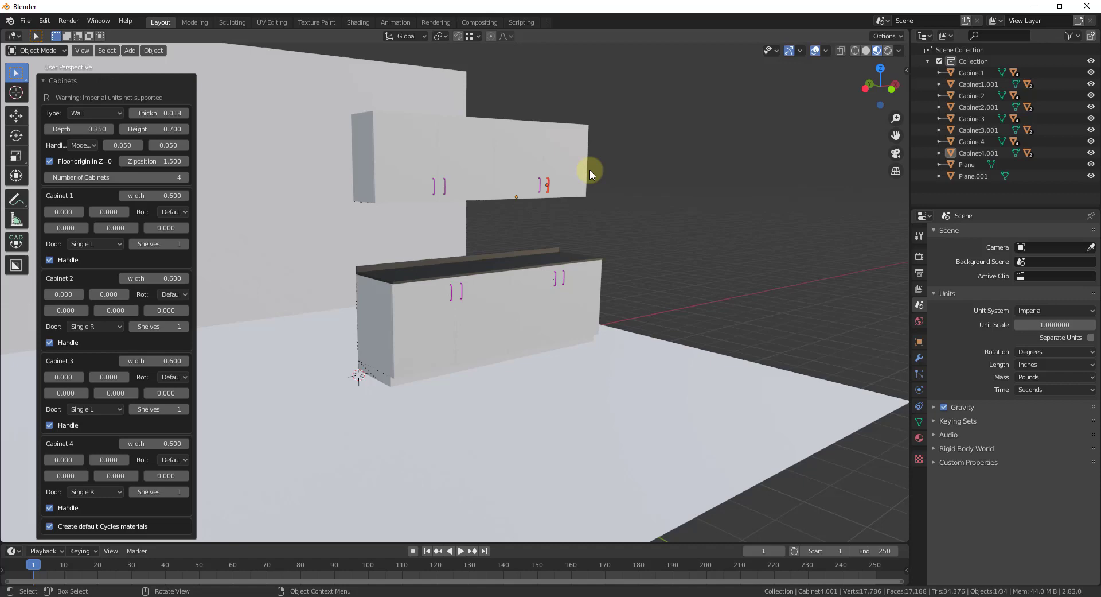
Set the wall cabinets' height to 0.610
scroll(468, 124, up, 2)
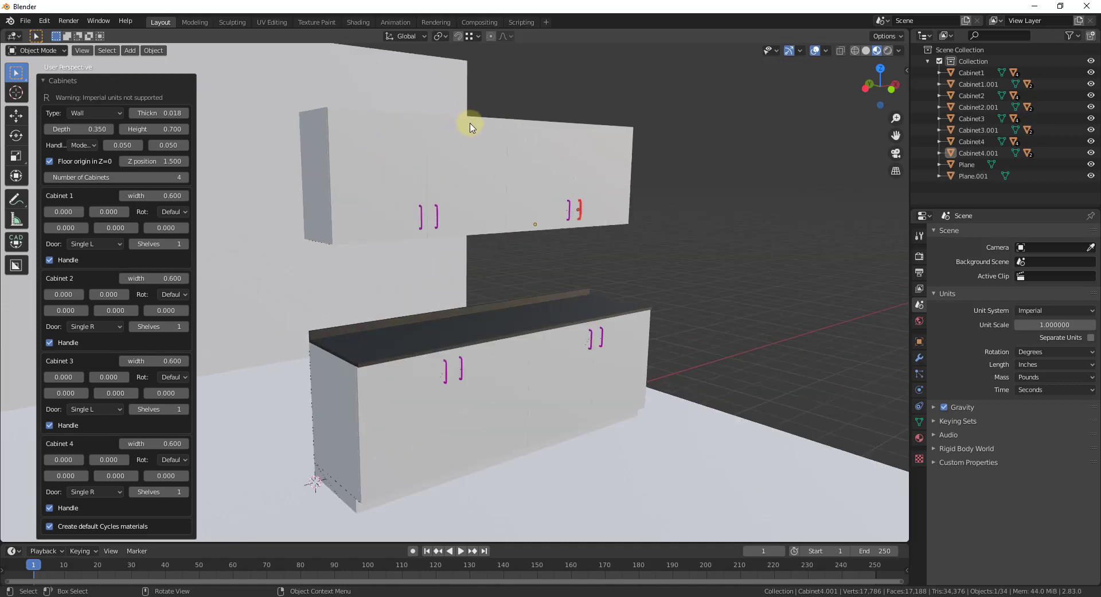
middle_drag(470, 143, 290, 198)
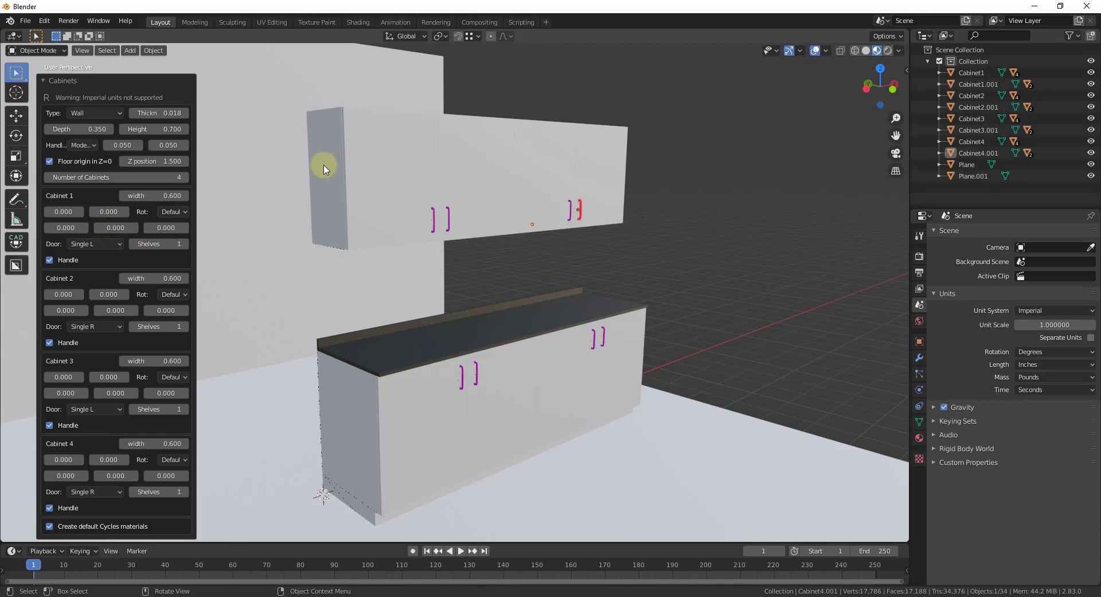
middle_drag(629, 179, 115, 133)
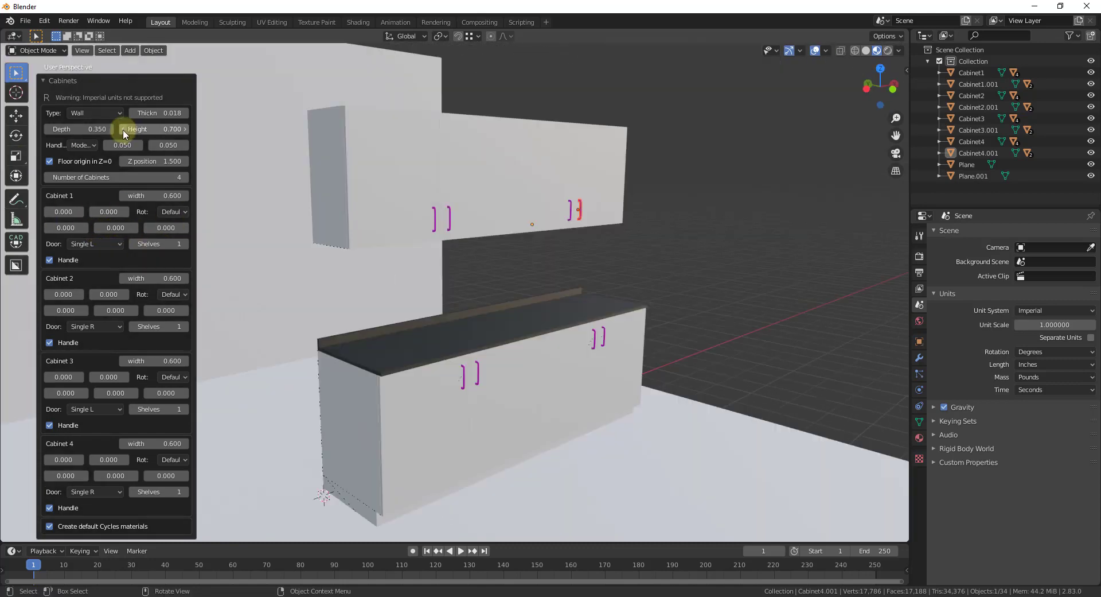
click(123, 129)
click(123, 129)
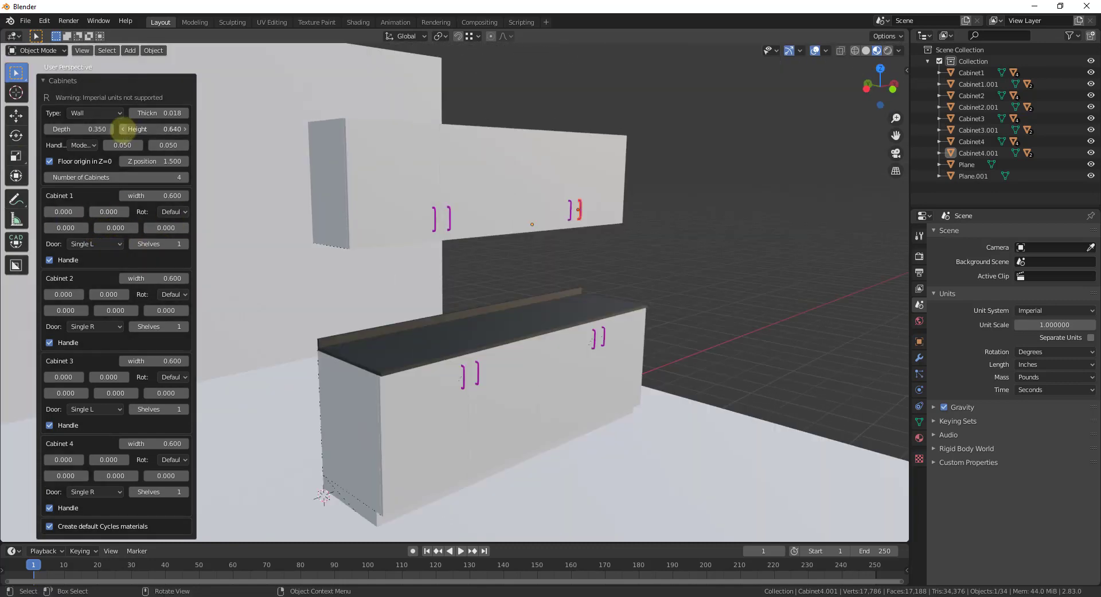
click(123, 129)
Set the wall cabinets' Z position to 1.530
click(185, 161)
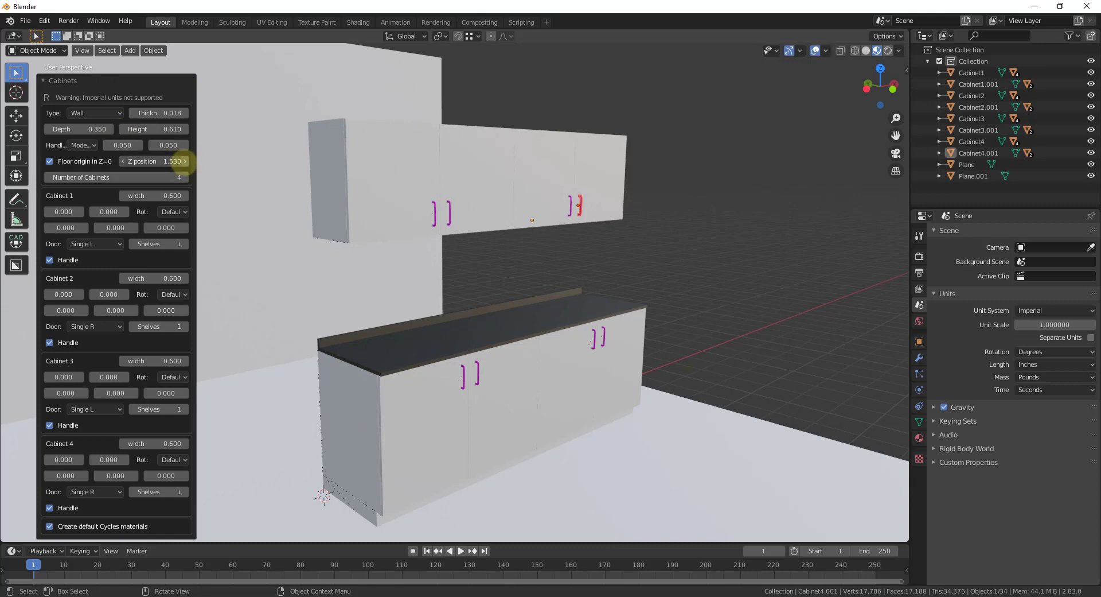
click(185, 161)
click(185, 161)
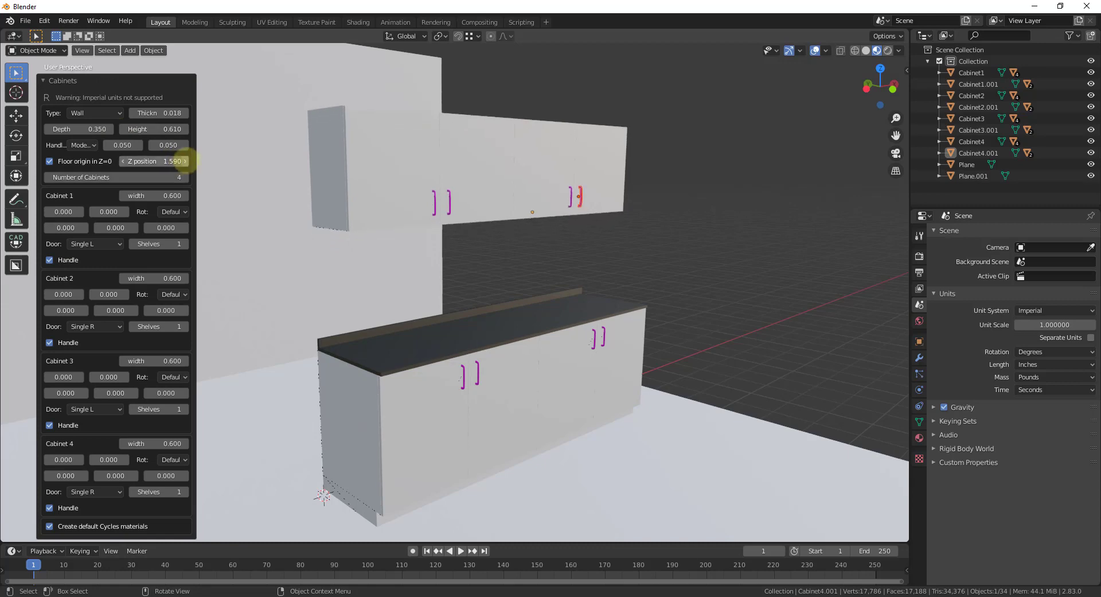
click(123, 163)
click(123, 162)
Add a third Archimesh cabinet set and reduce it to one Floor cabinet
scroll(416, 365, down, 2)
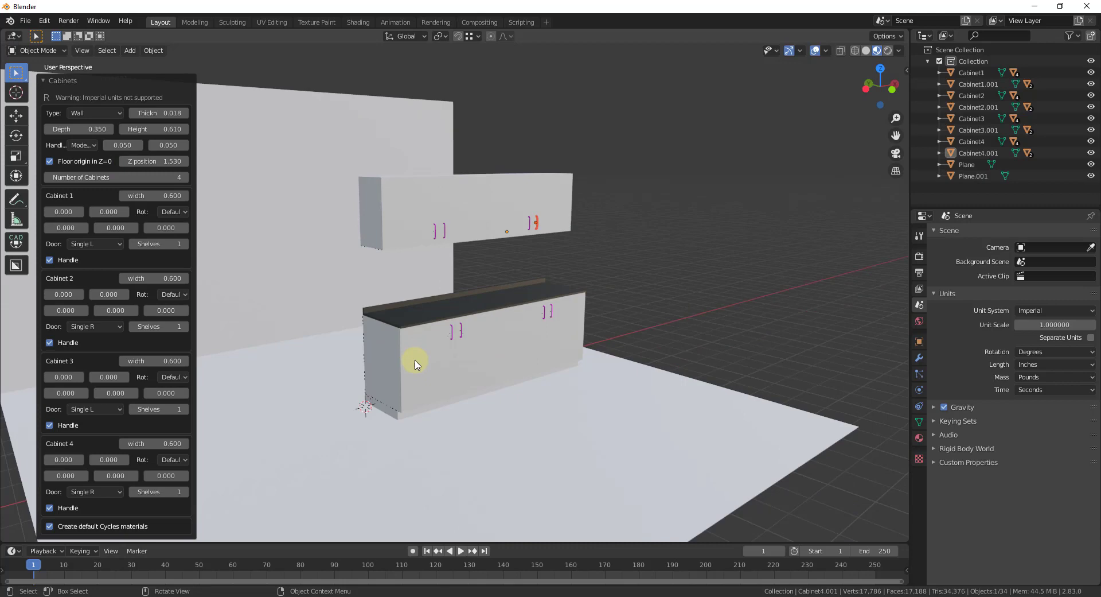
middle_drag(393, 356, 373, 330)
scroll(376, 336, up, 2)
key(shift+a)
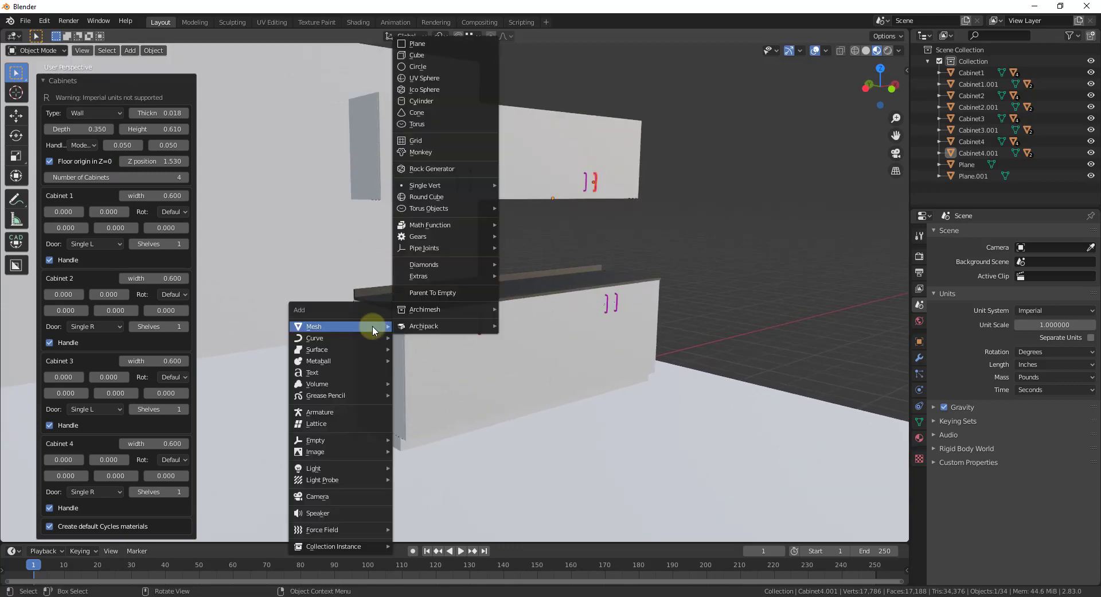
mouse_move(440, 309)
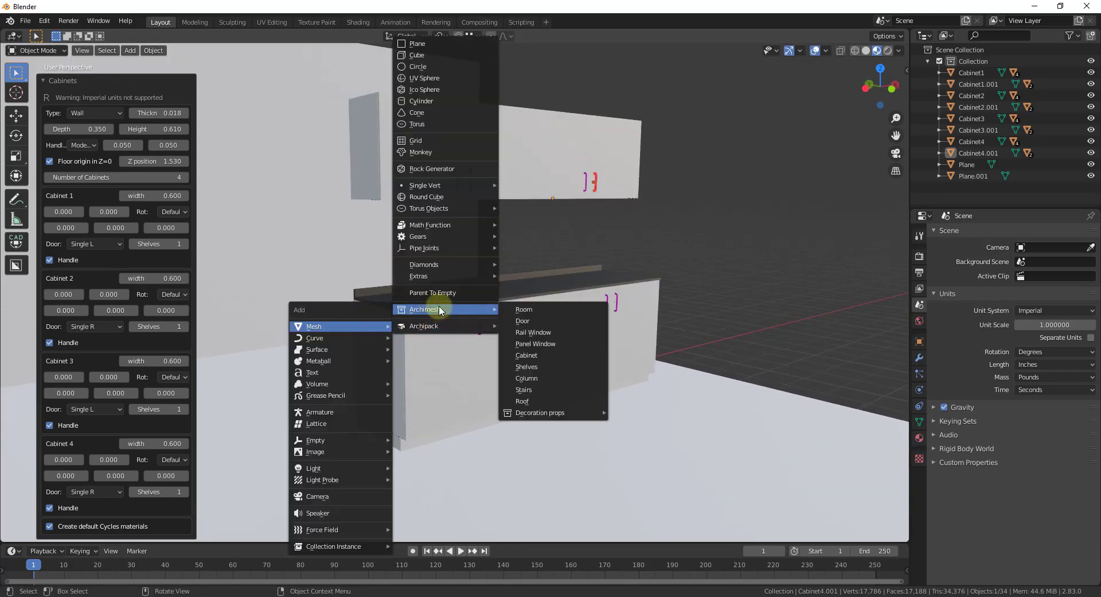
click(524, 354)
click(49, 177)
click(50, 259)
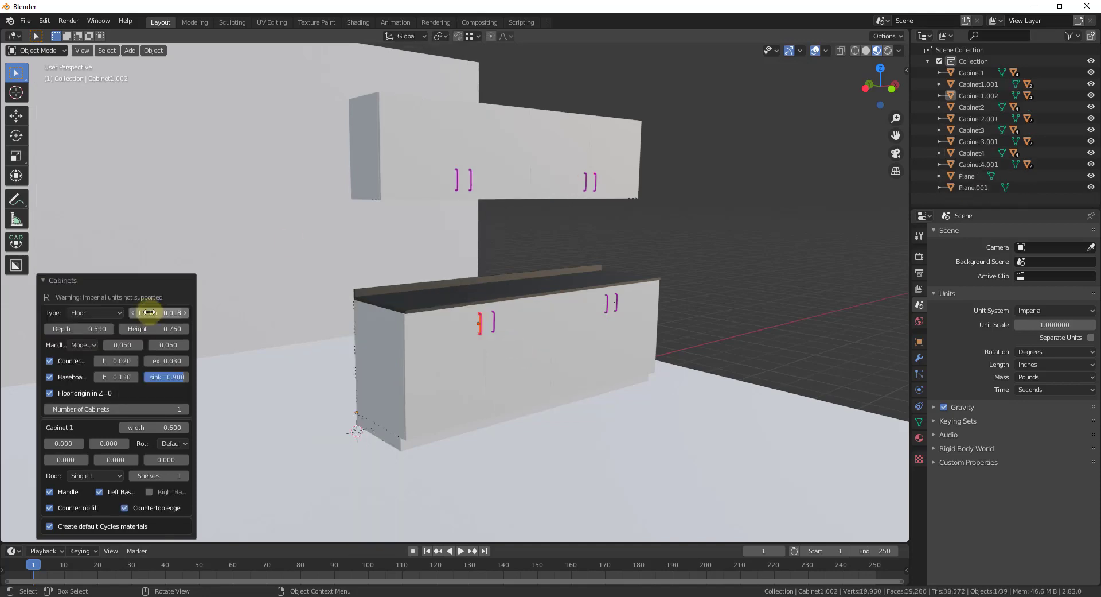
Set the single floor cabinet's height to 2.000
click(185, 330)
text(1.15)
key(Return)
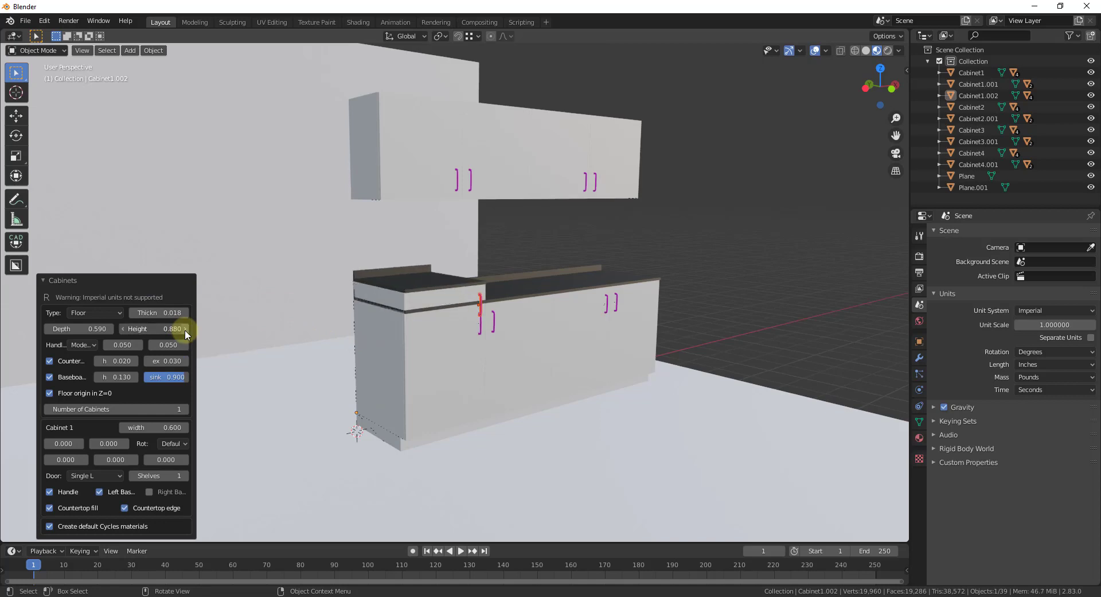
click(167, 325)
text(2.9)
key(Tab)
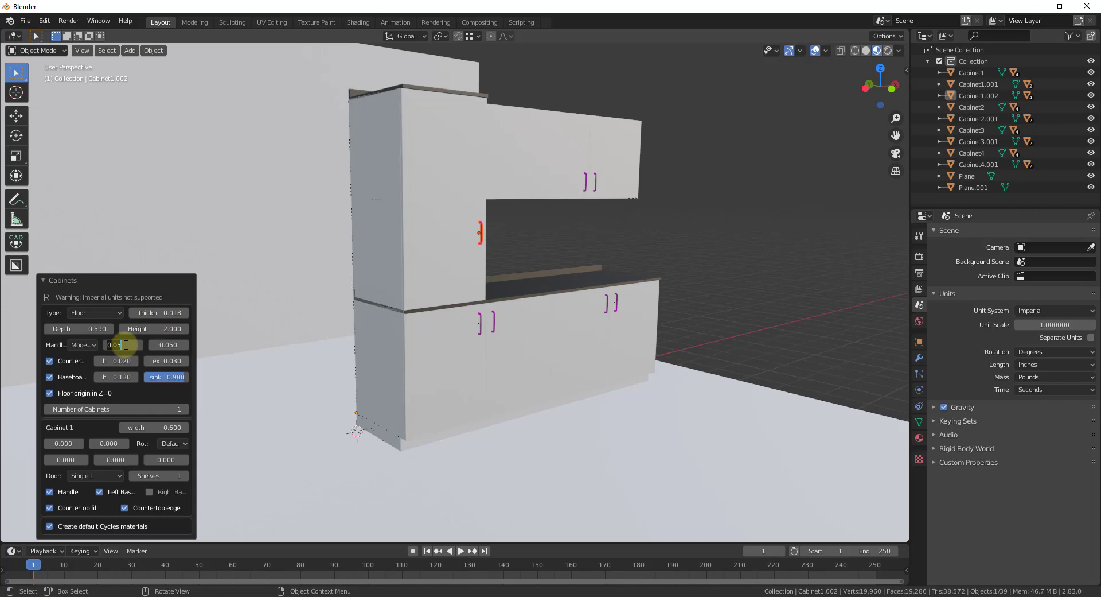
Turn off the single cabinet's countertop and set its height to 2.030
click(50, 361)
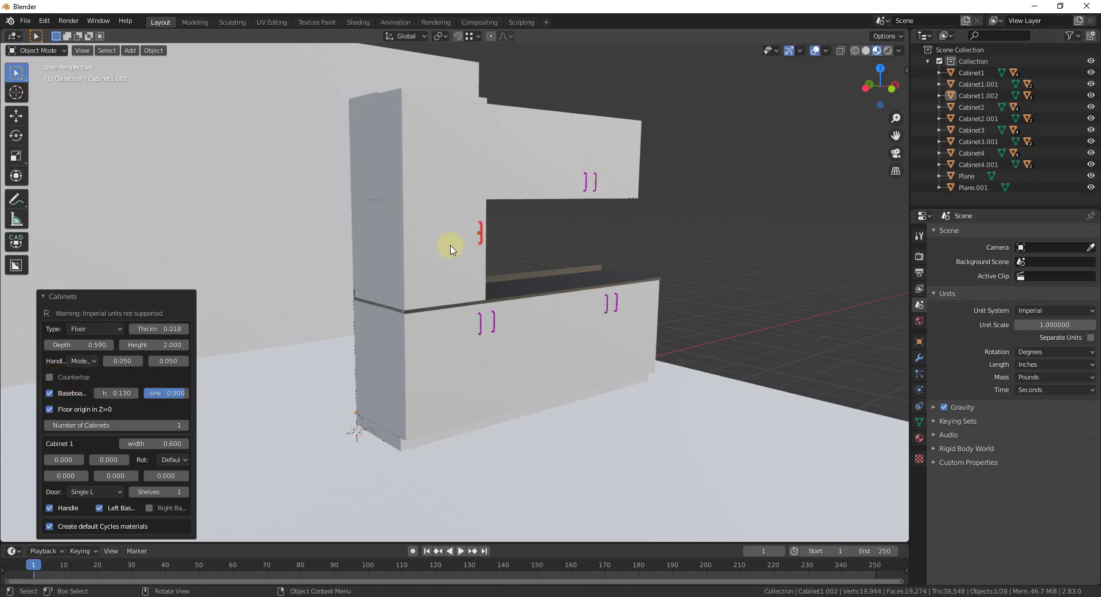
middle_drag(446, 323, 403, 390)
drag(151, 339, 186, 344)
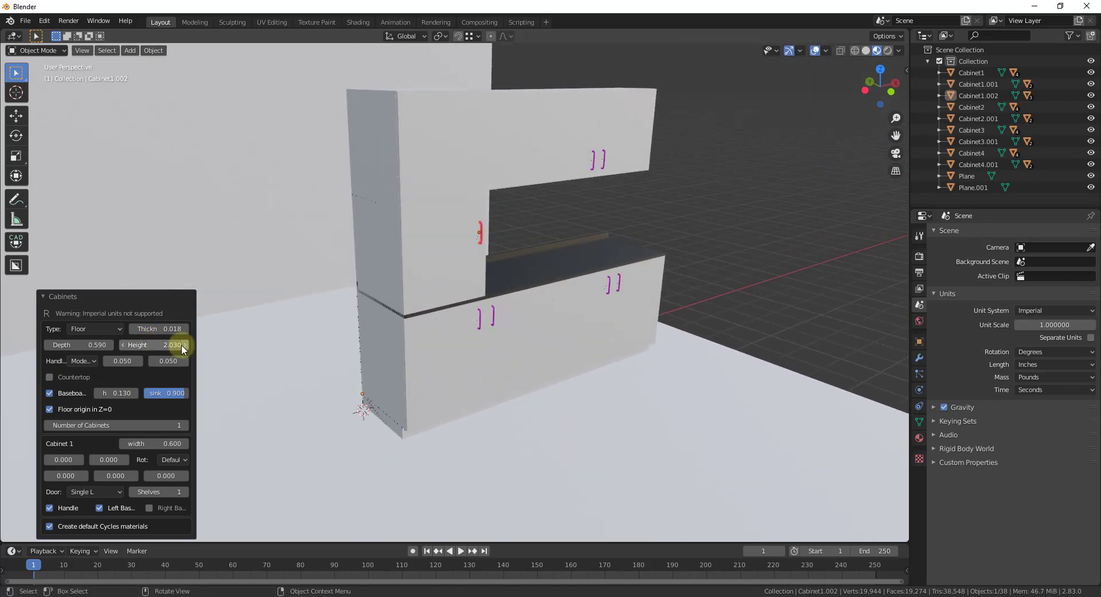
Move the tall cabinet about -31.9" along the X axis, out of the cabinet rows
scroll(491, 81, down, 2)
scroll(438, 165, down, 1)
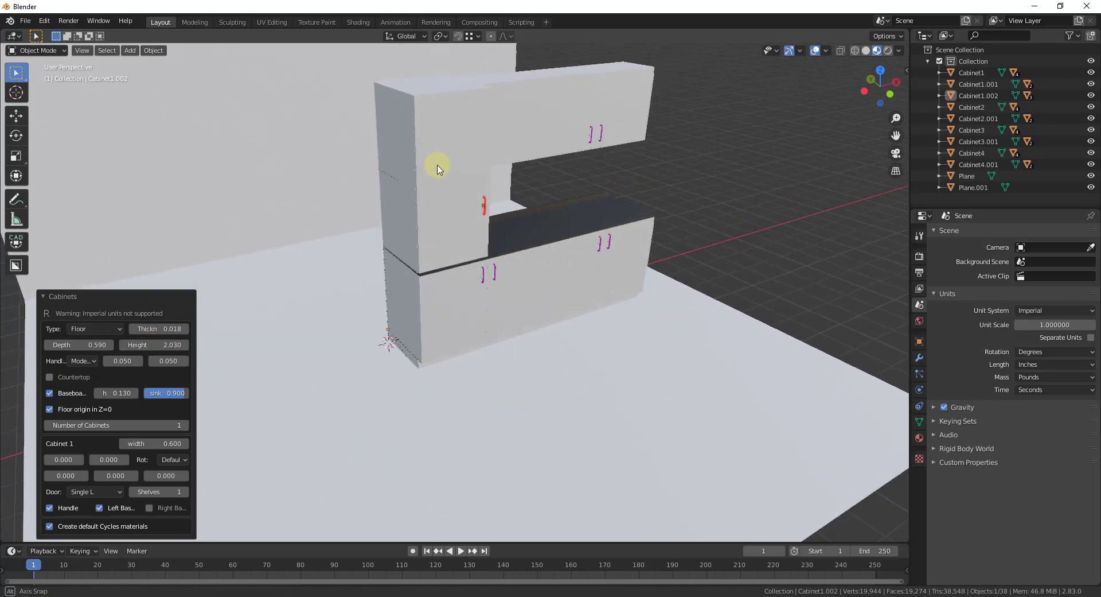
key(g)
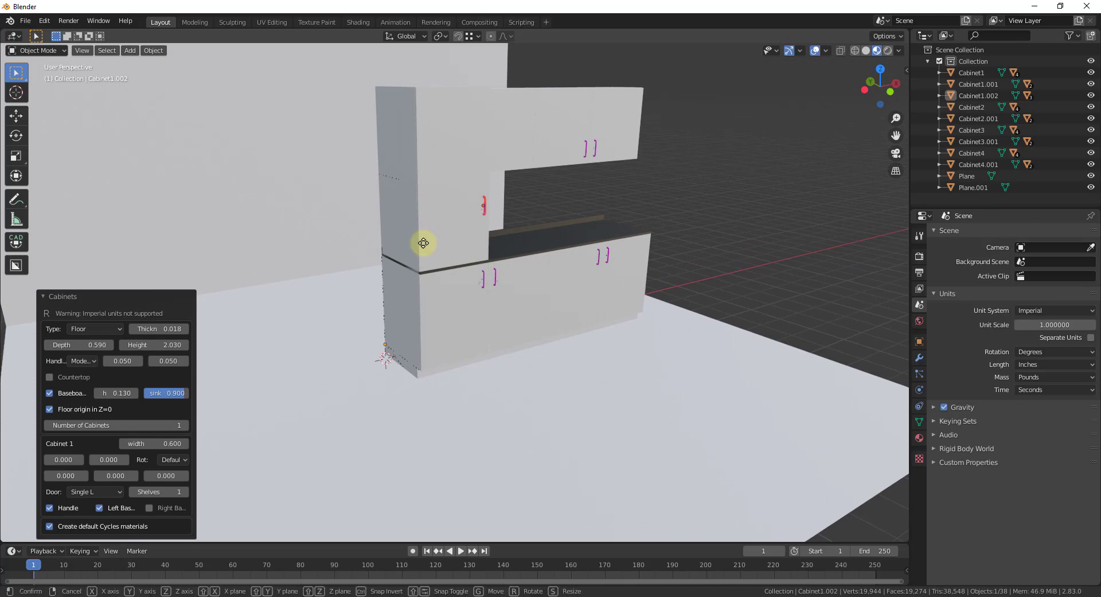
key(x)
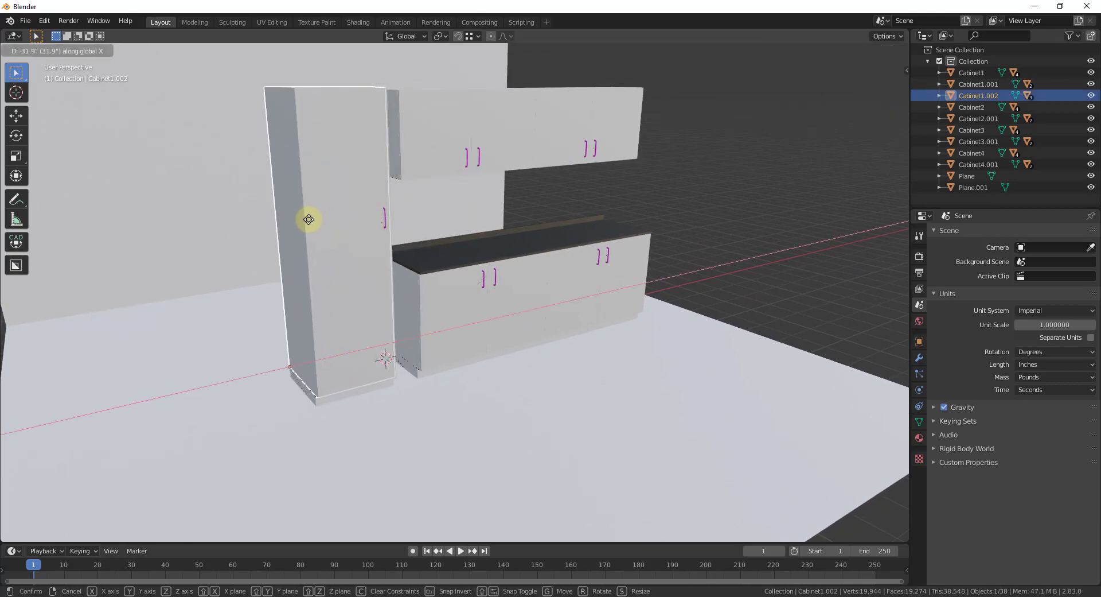
click(308, 219)
Enable snapping and move the tall cabinet so its lower front corner snaps to the adjoining corner of the floor cabinets
scroll(402, 376, up, 4)
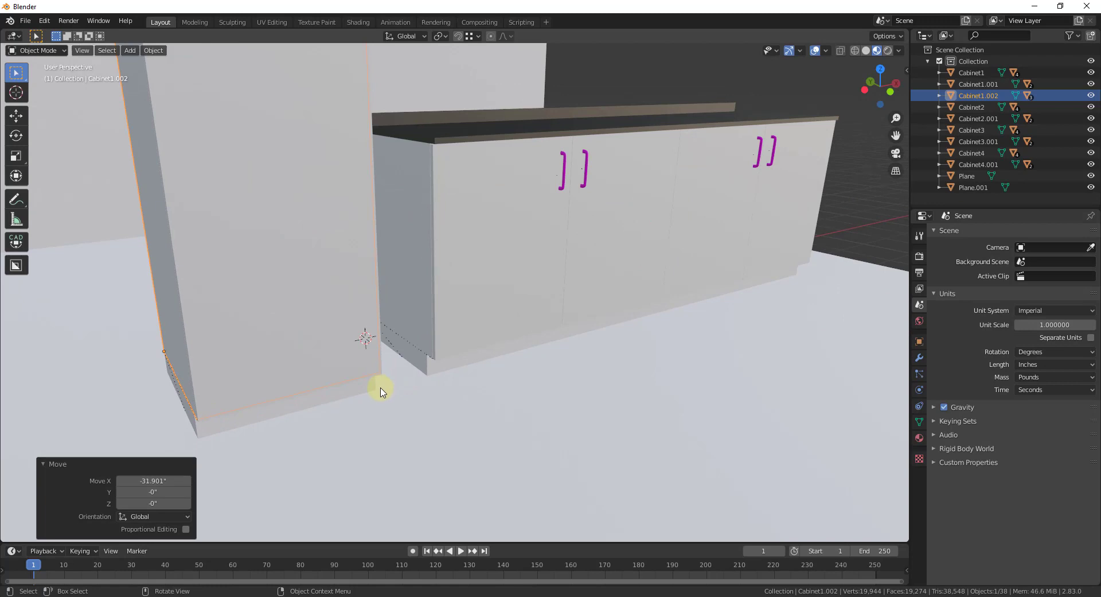
click(458, 35)
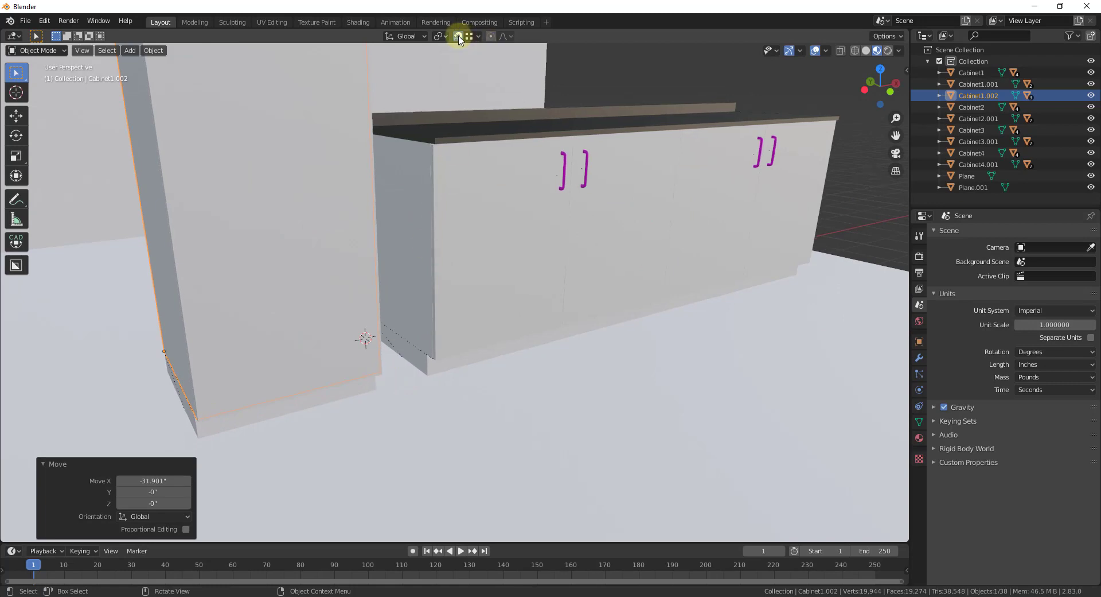
key(g)
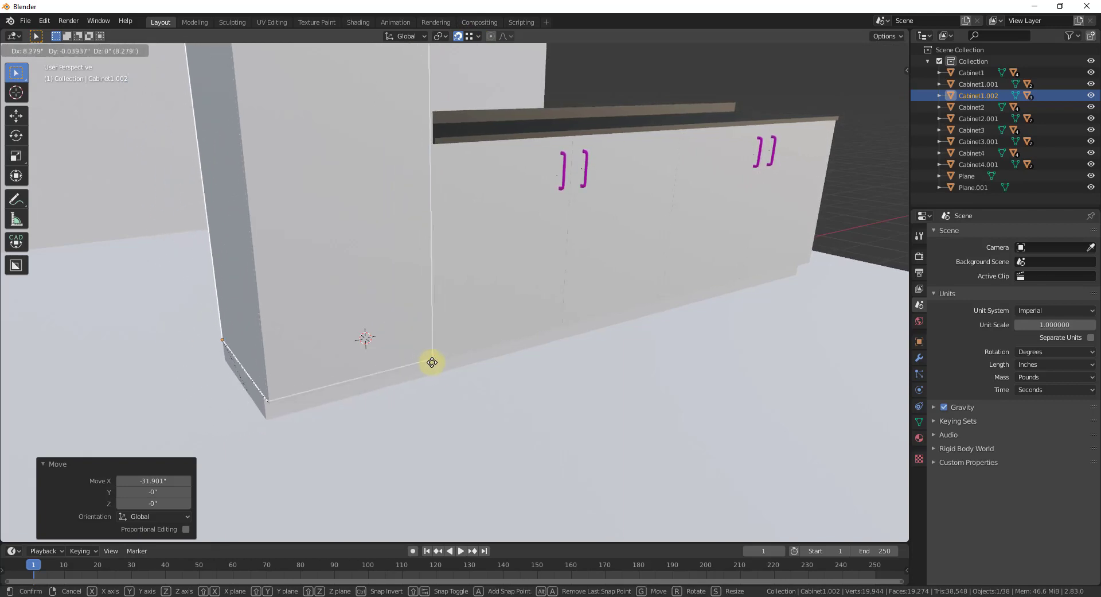
click(430, 361)
scroll(373, 345, down, 2)
scroll(368, 349, down, 4)
middle_drag(350, 241, 629, 186)
click(388, 229)
click(328, 243)
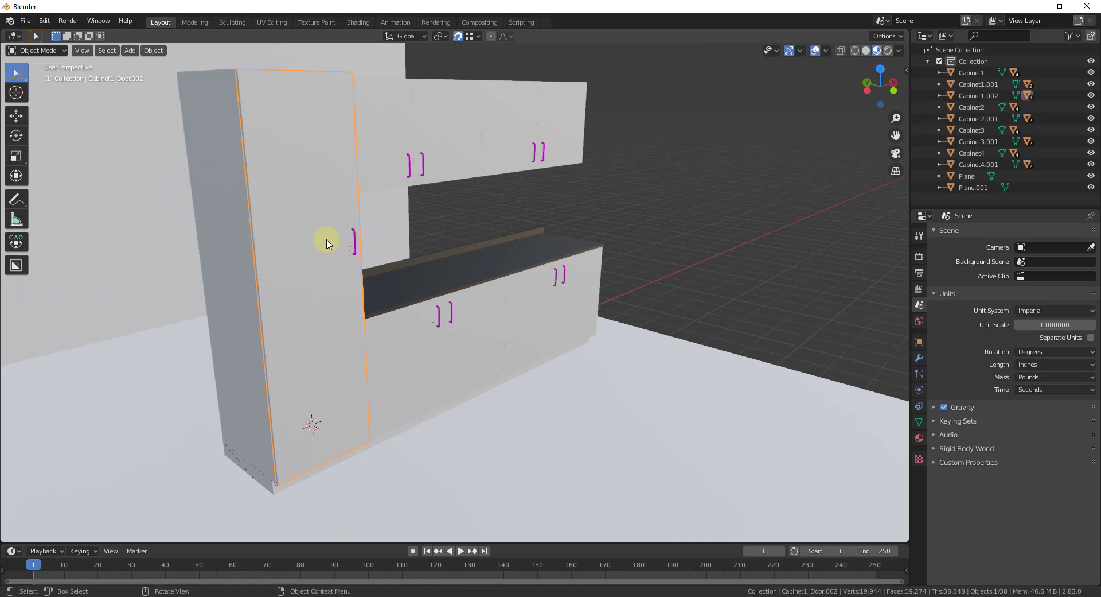
click(44, 21)
click(84, 106)
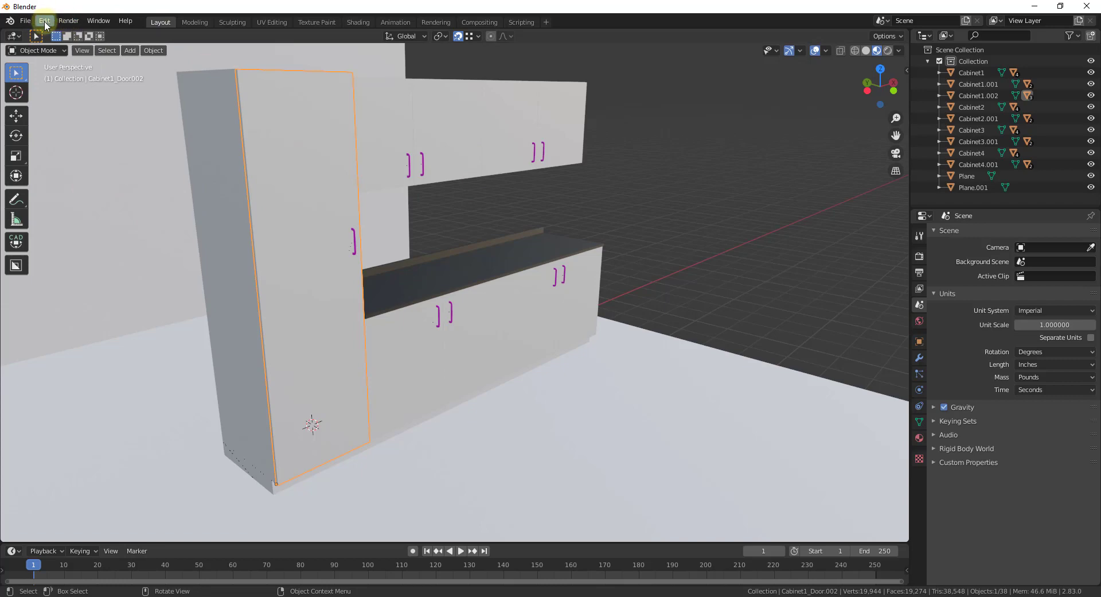
click(690, 211)
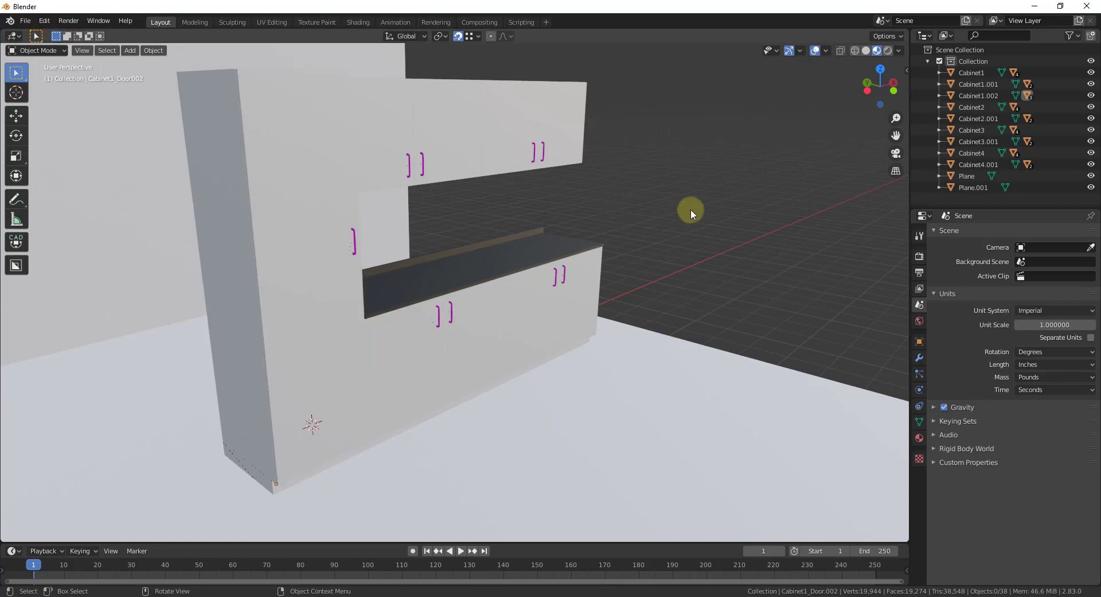
scroll(666, 195, down, 5)
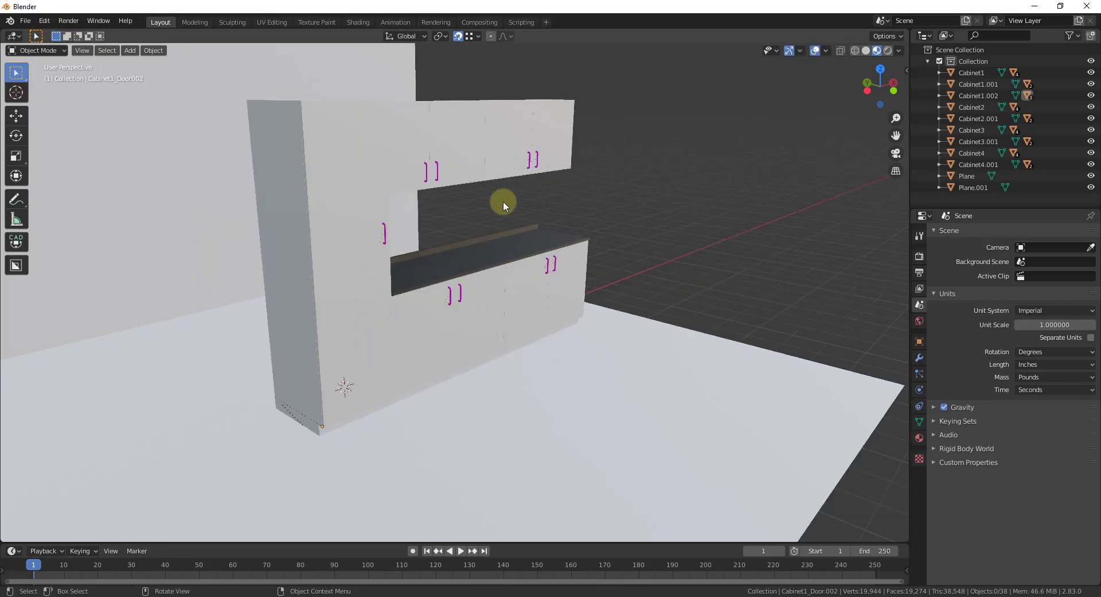
scroll(414, 235, up, 2)
Select the tall cabinet's door and bring up its Door_material nodes in the Shading workspace
click(398, 238)
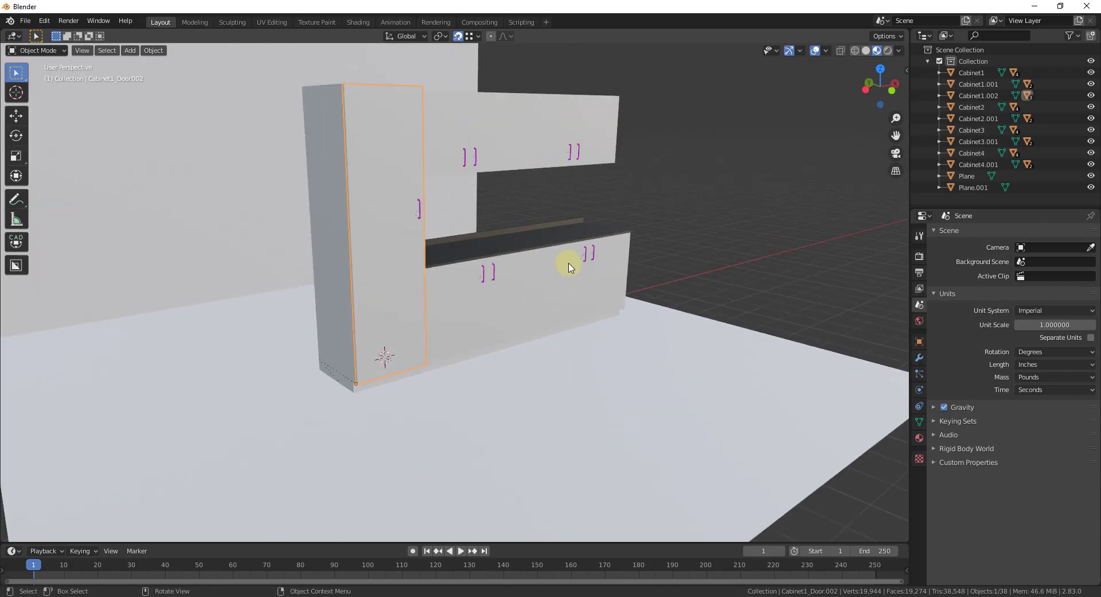
click(919, 439)
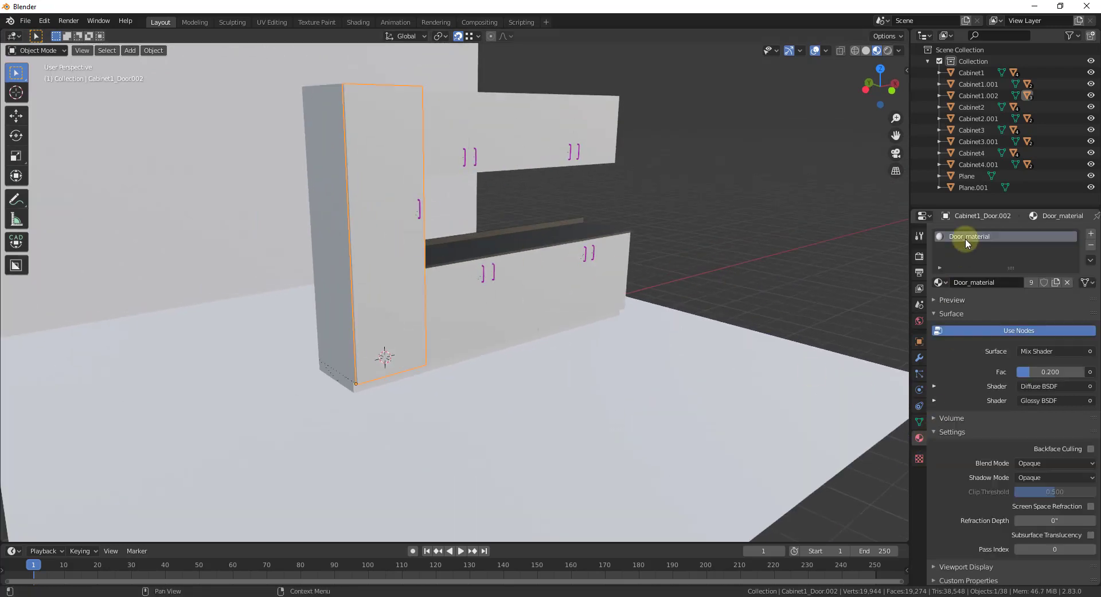
click(938, 282)
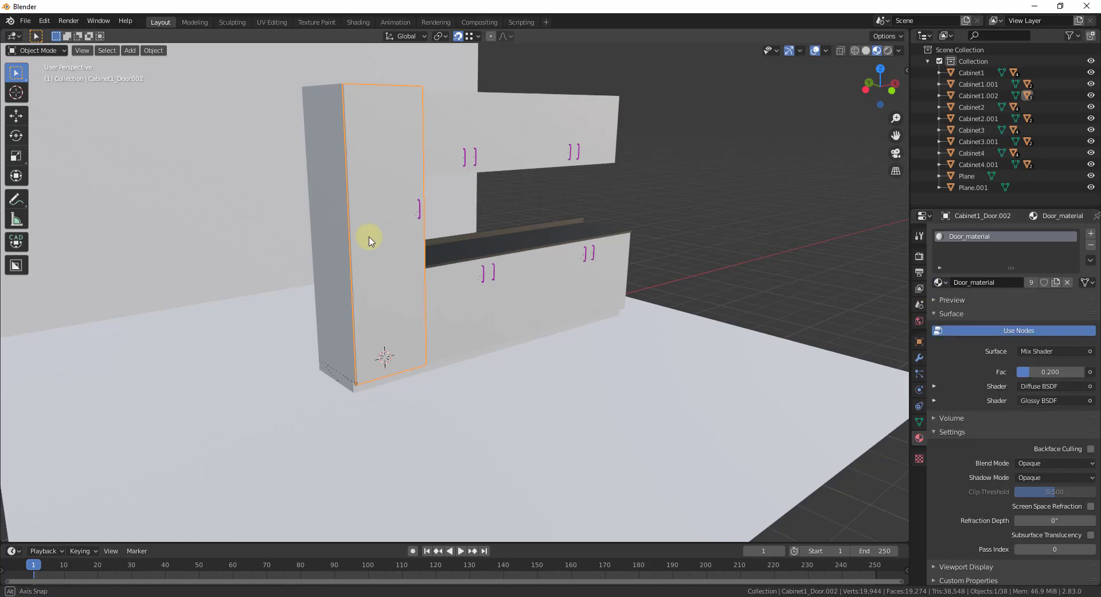
middle_drag(369, 238, 365, 233)
click(357, 22)
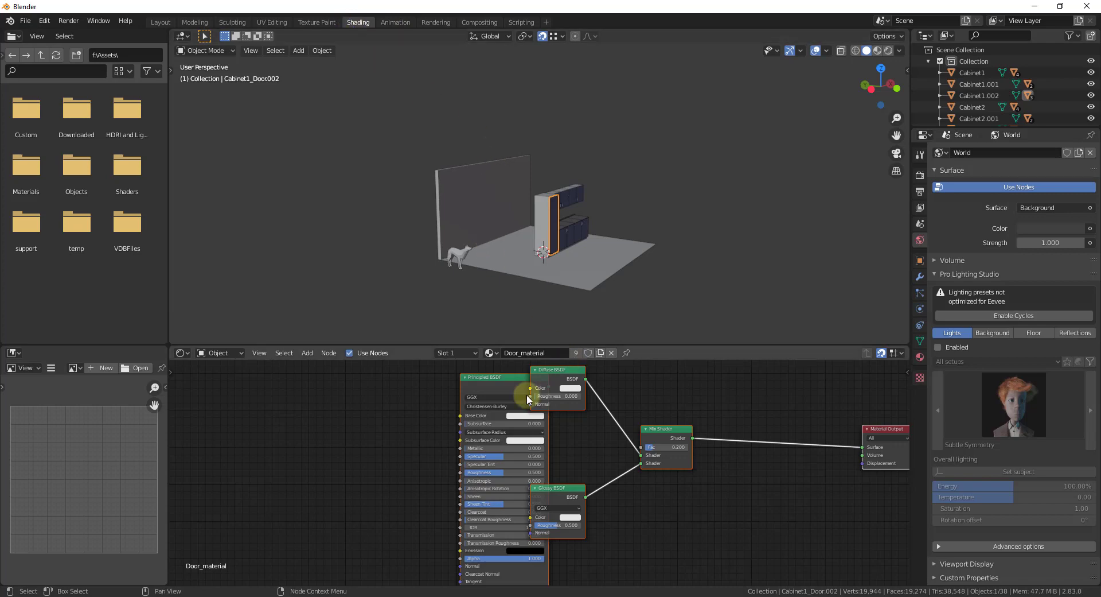
Move the Principled BSDF node clear of the overlapping Diffuse BSDF and Glossy BSDF nodes
drag(491, 374, 369, 367)
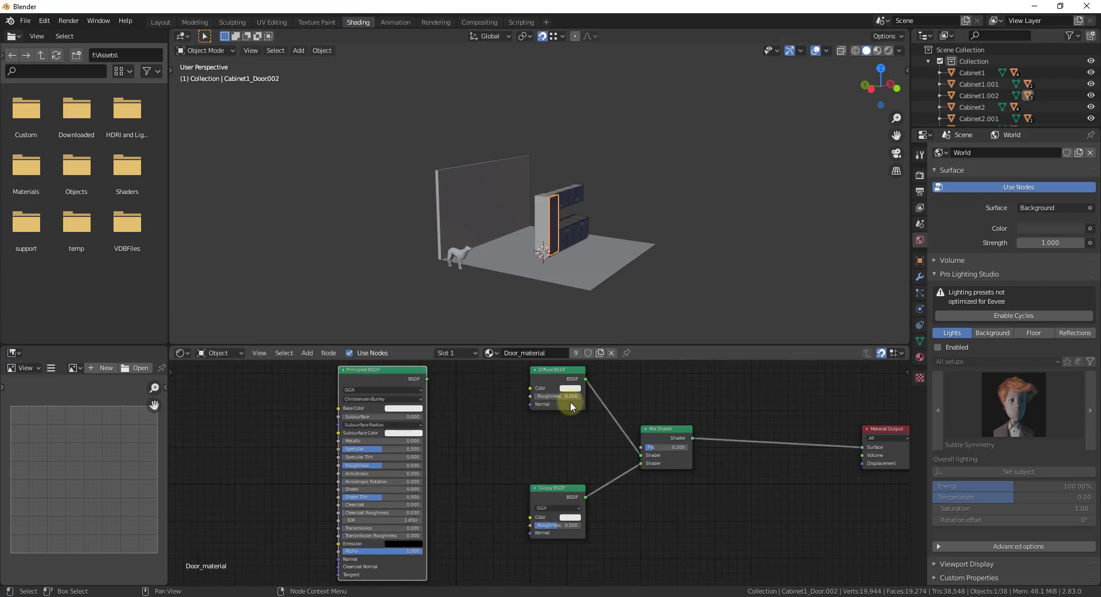
scroll(493, 441, down, 1)
scroll(700, 415, up, 2)
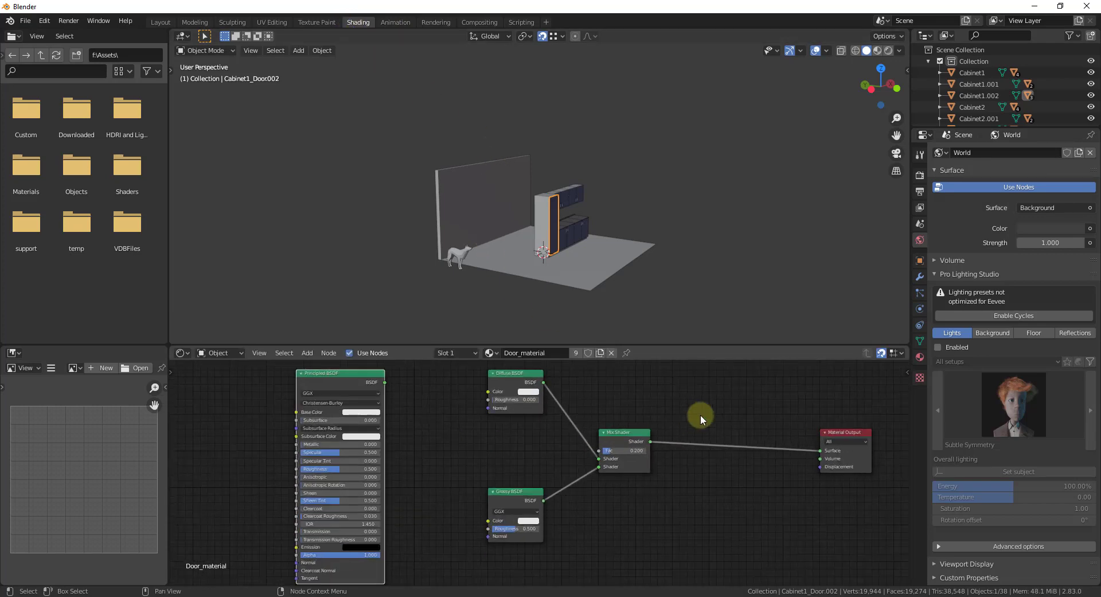
scroll(676, 419, down, 1)
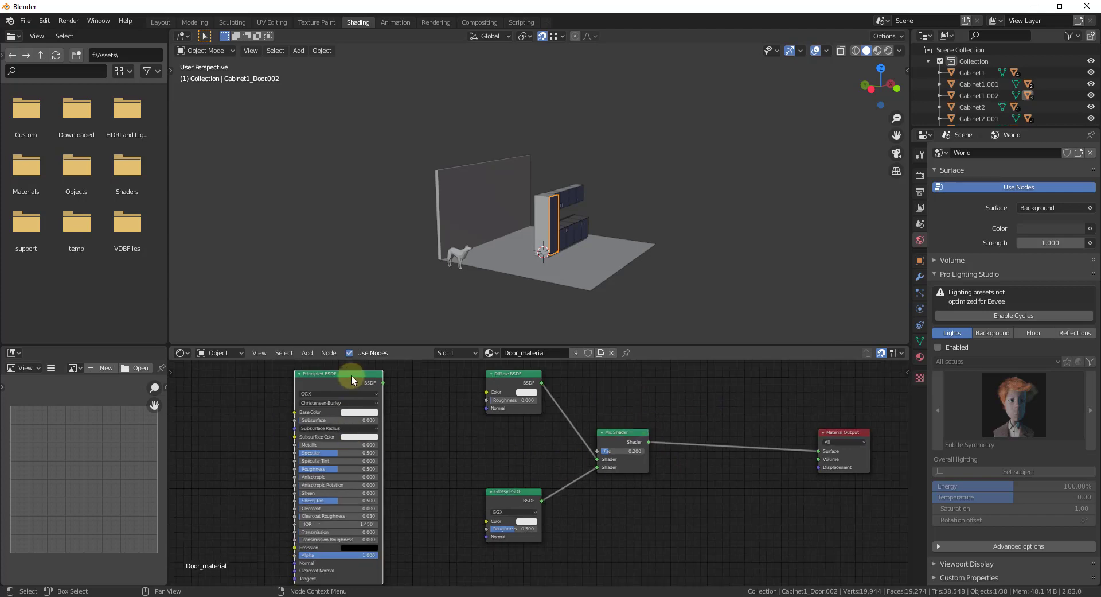
drag(351, 374, 398, 379)
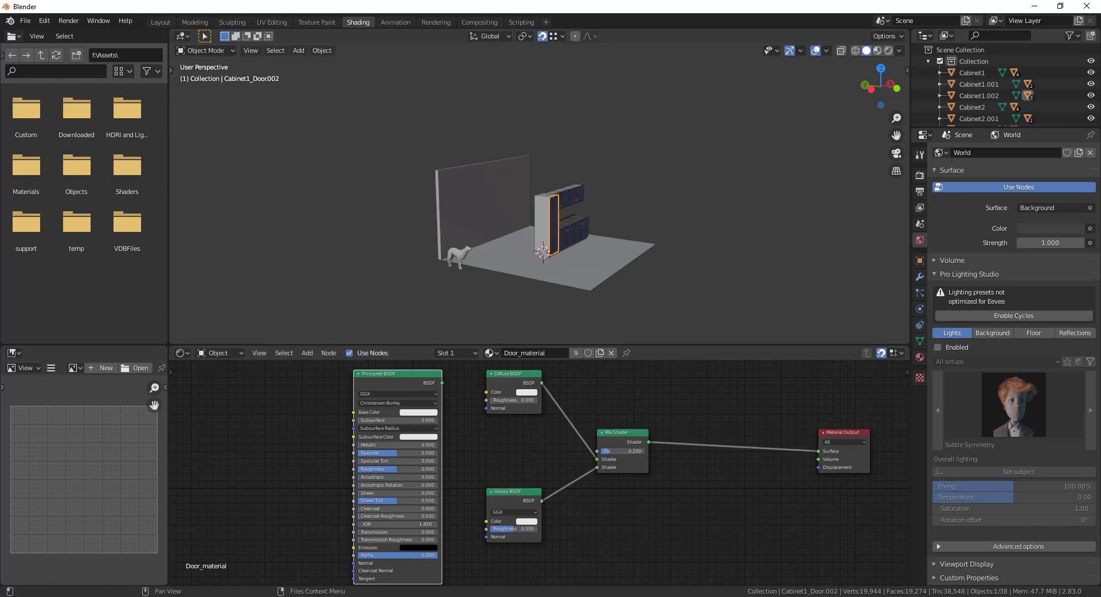
Delete the Mix Shader, Diffuse BSDF and Glossy BSDF nodes and connect the Principled BSDF to the Material Output's Surface input
click(613, 438)
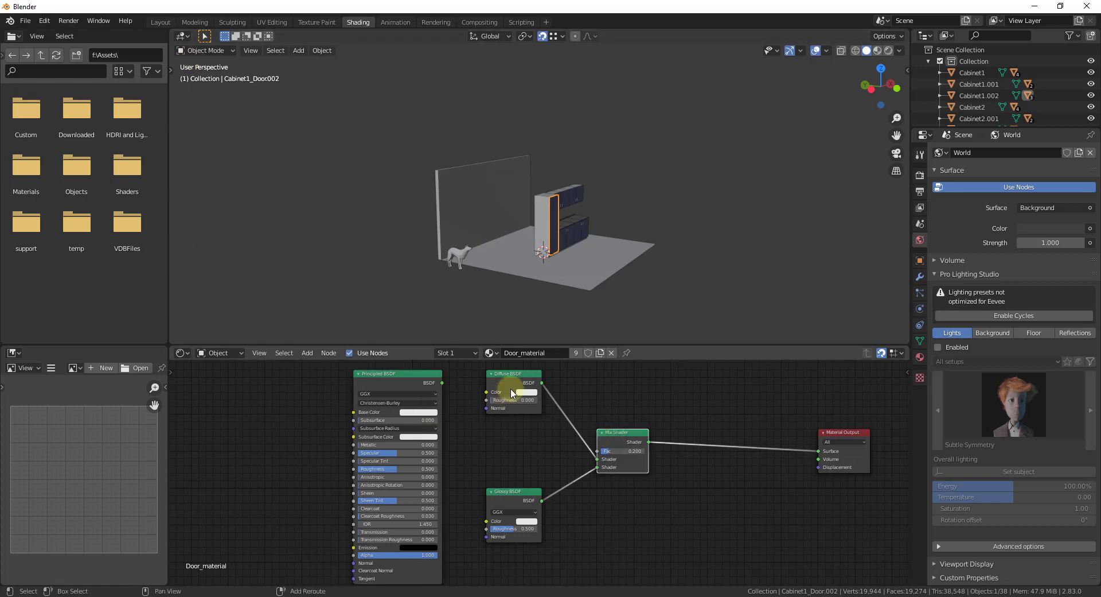
shift+click(512, 387)
shift+click(518, 504)
key(x)
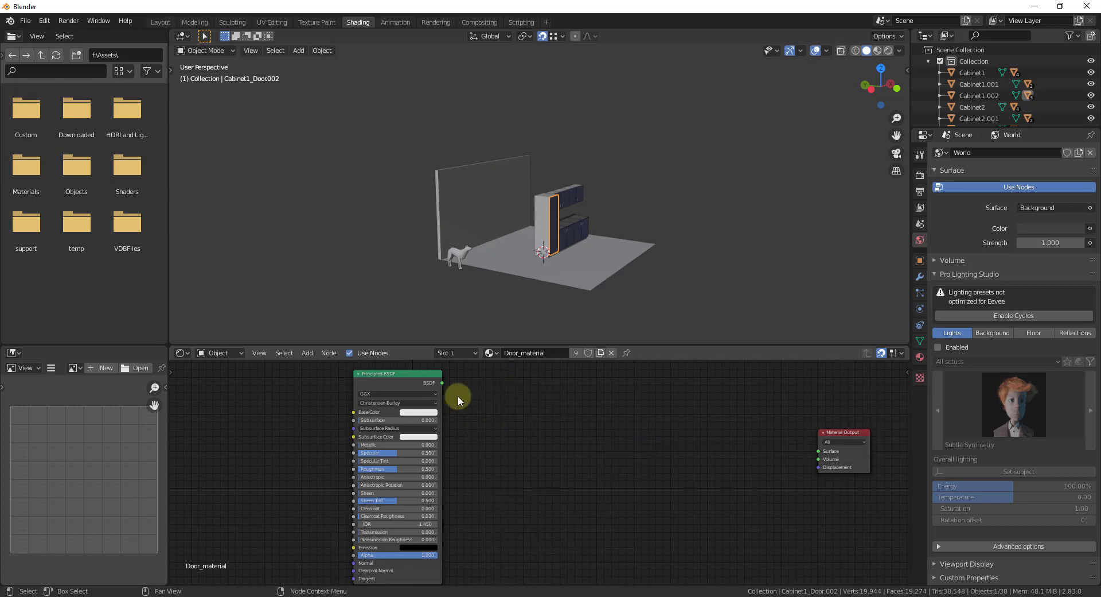
drag(442, 382, 819, 451)
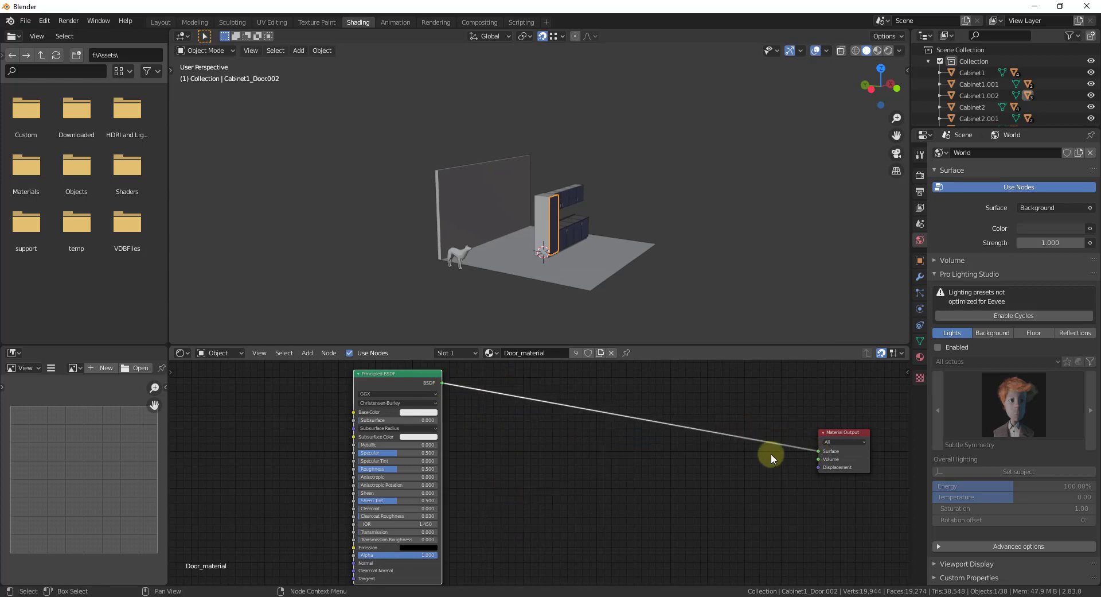
mouse_move(429, 379)
mouse_down()
mouse_move(585, 381)
mouse_move(621, 407)
mouse_up()
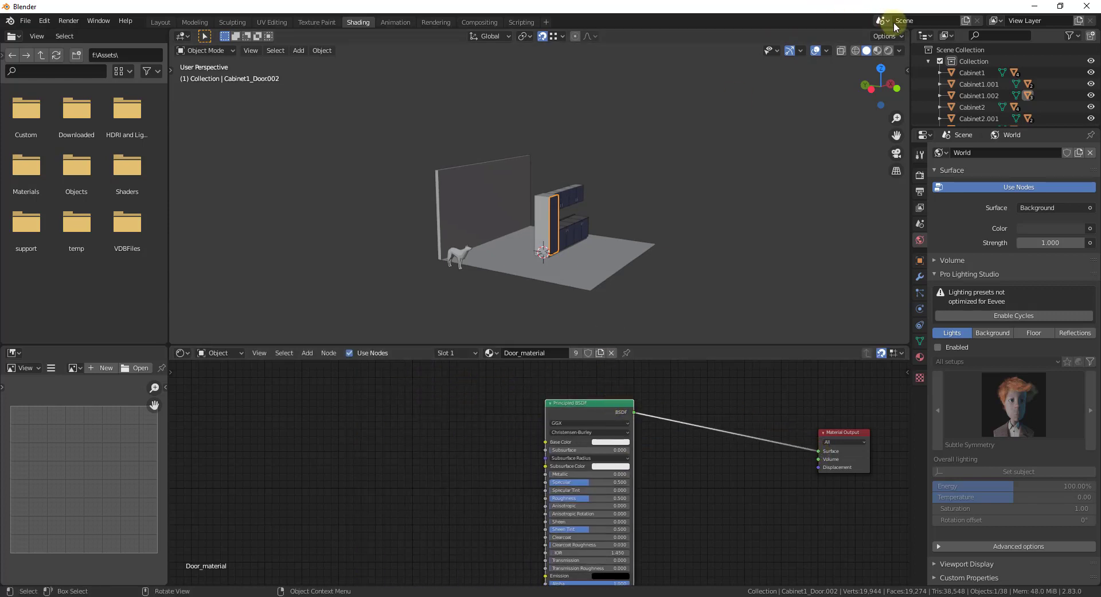
Switch the 3D viewport to Material Preview shading and frame the cabinets
click(878, 51)
scroll(566, 238, up, 5)
mouse_move(575, 224)
middle_down()
mouse_move(443, 216)
mouse_move(602, 177)
middle_up()
scroll(725, 153, down, 5)
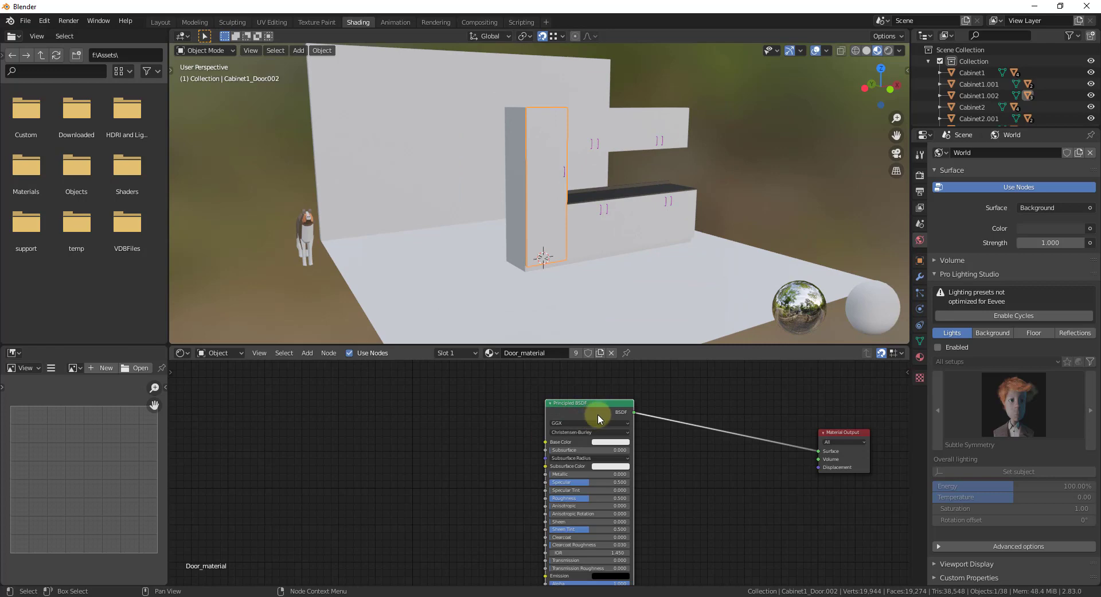
Run Principled Texture Setup with the WoodFine006 COL, GLOSS, NRM and REFL 3K JPG maps from the WoodPanelingFine006 - Light folder
drag(575, 403, 571, 396)
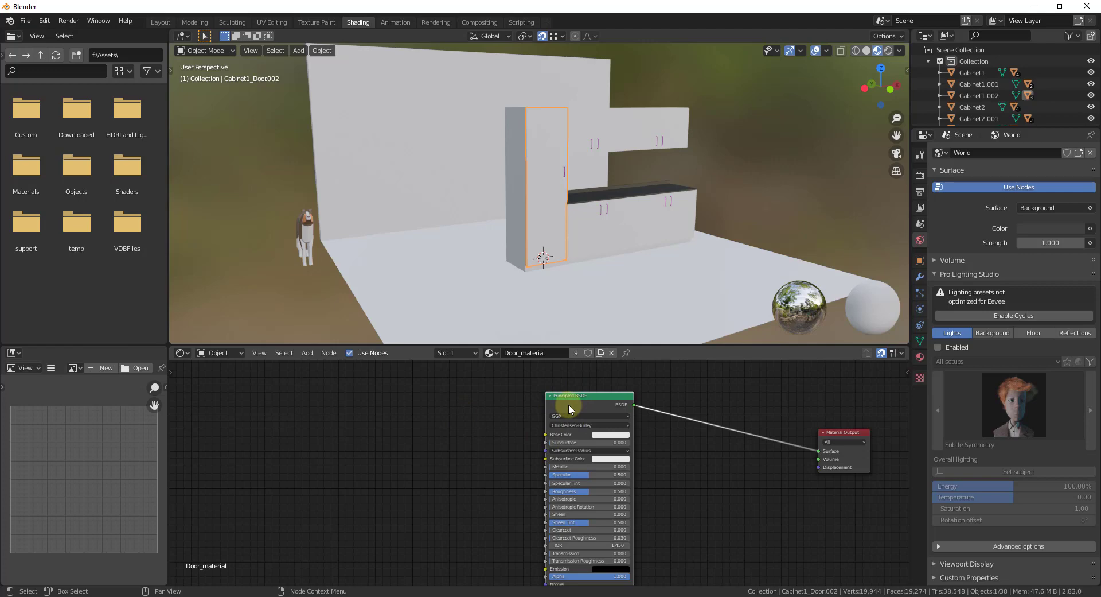
key(ctrl+shift+t)
double_click(442, 182)
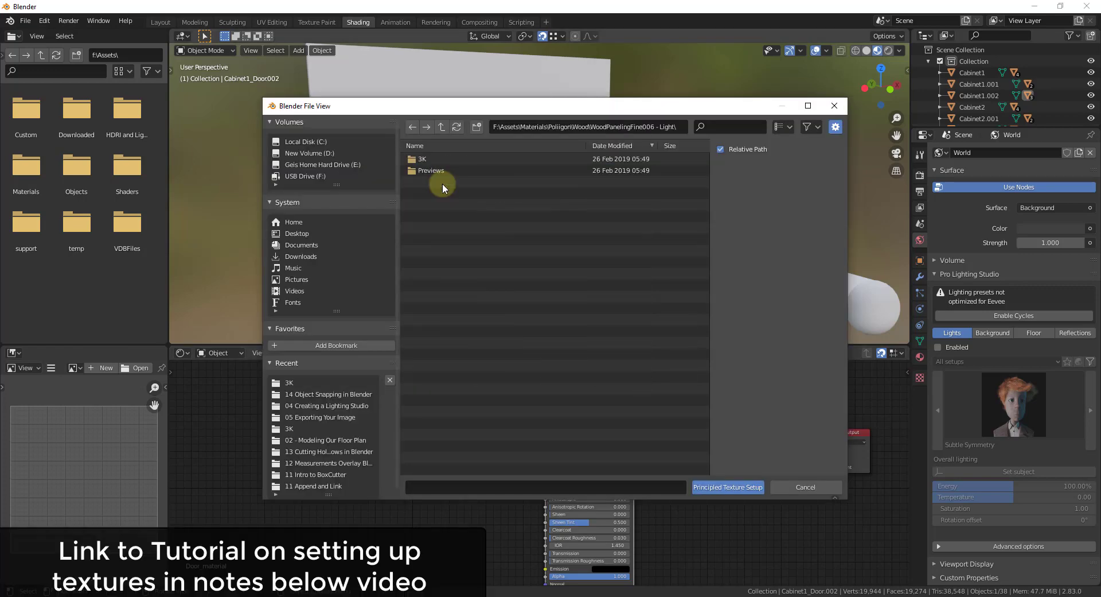
double_click(413, 160)
click(473, 158)
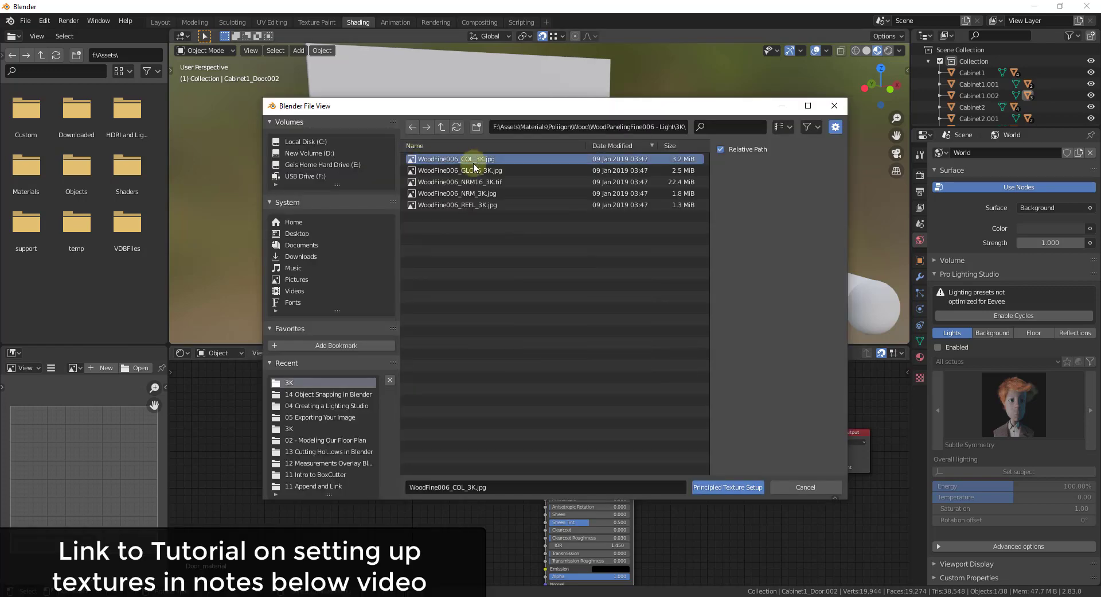
ctrl+click(467, 170)
ctrl+click(467, 193)
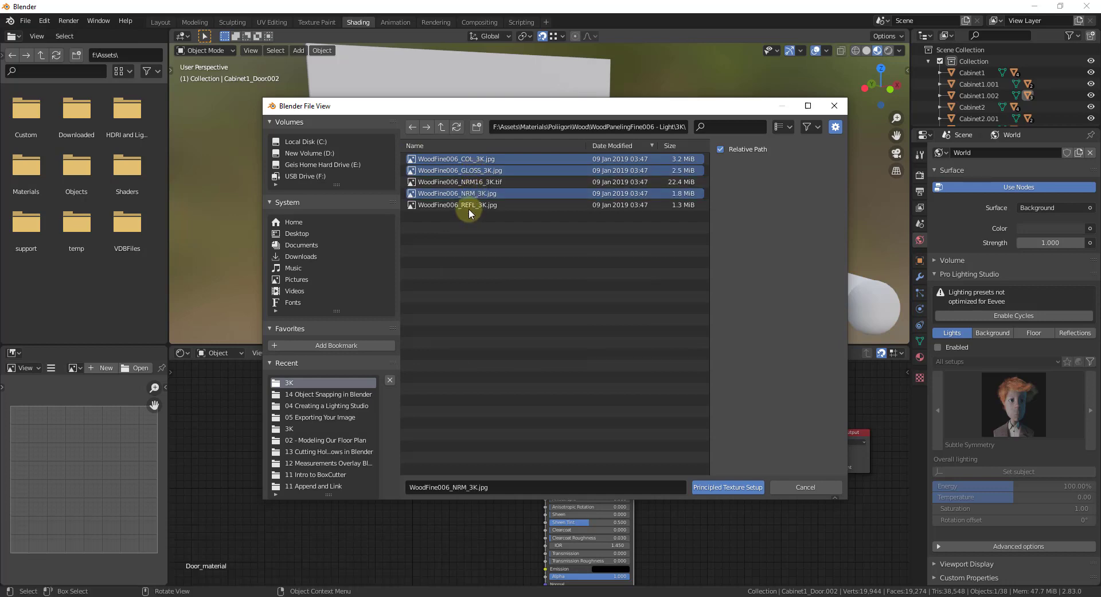
ctrl+click(469, 207)
click(724, 487)
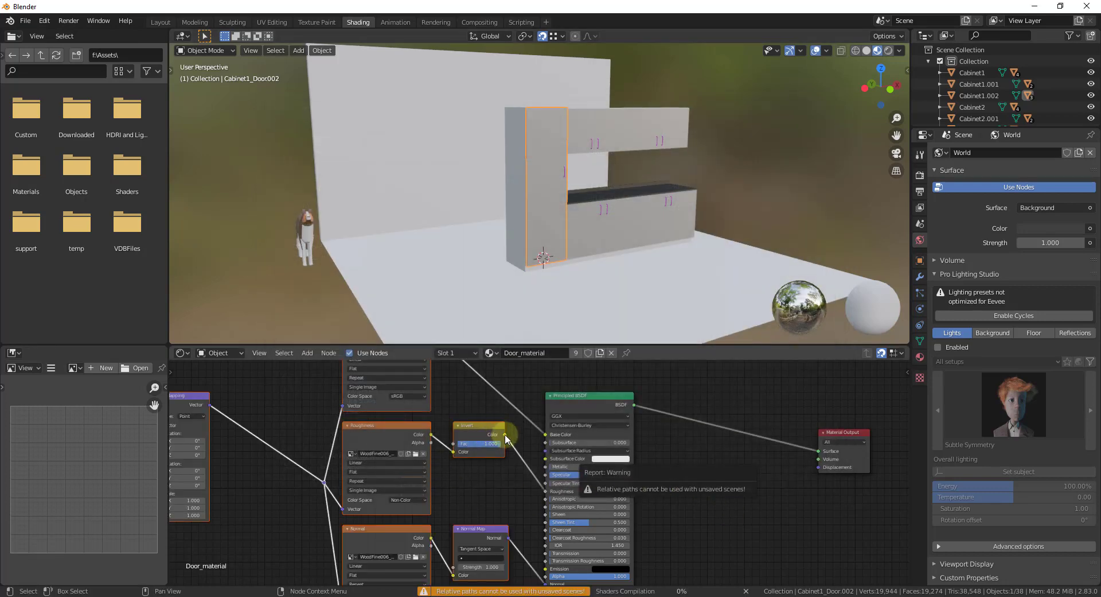
Examine the wood texture on the cabinet doors up close and from a distance
scroll(681, 153, up, 4)
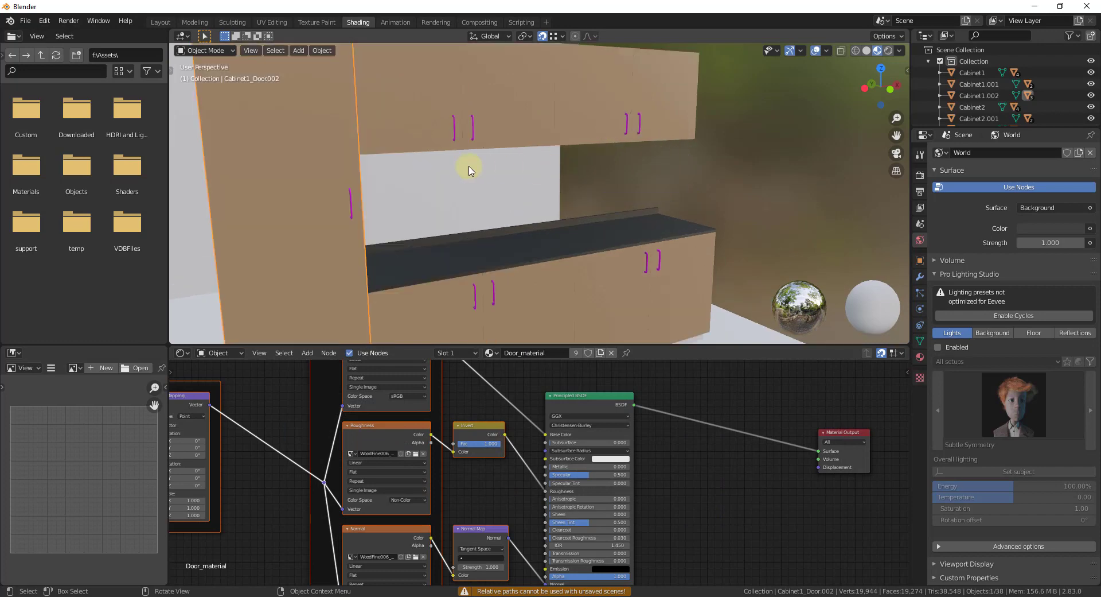
scroll(737, 152, down, 3)
scroll(541, 177, up, 2)
scroll(524, 191, up, 4)
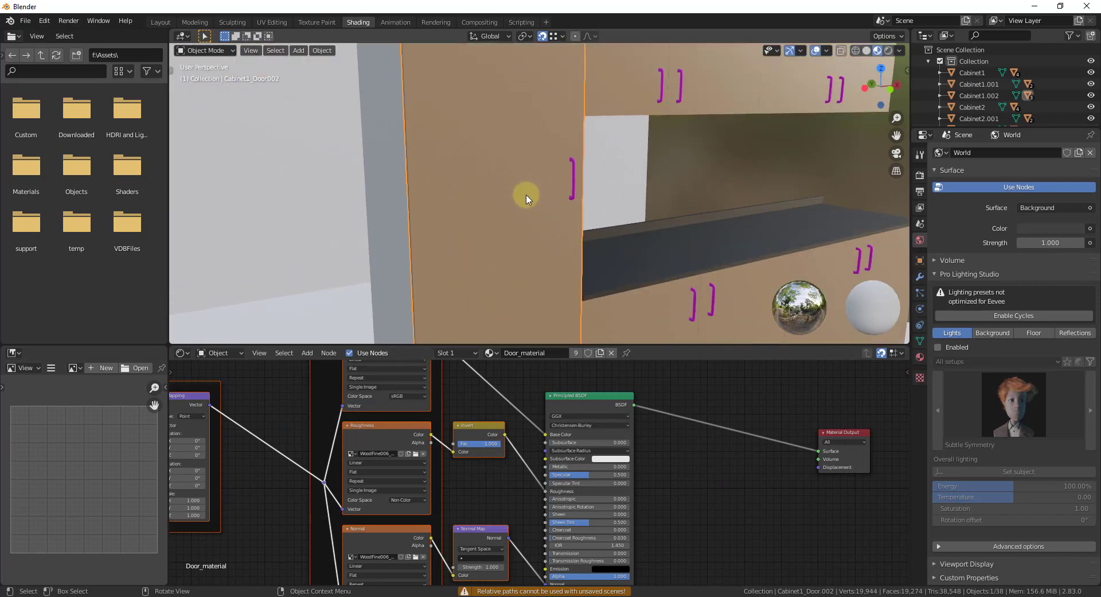
scroll(529, 201, down, 2)
scroll(547, 217, down, 5)
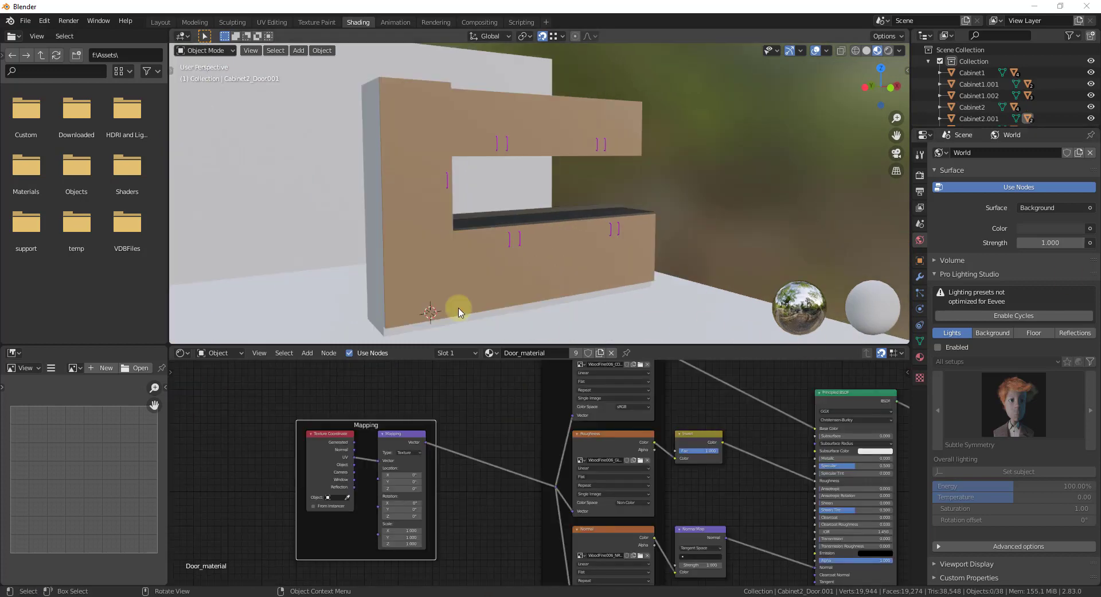
Select all nine cabinet doors across the tall, wall and floor cabinets and enter Edit Mode
scroll(418, 143, up, 5)
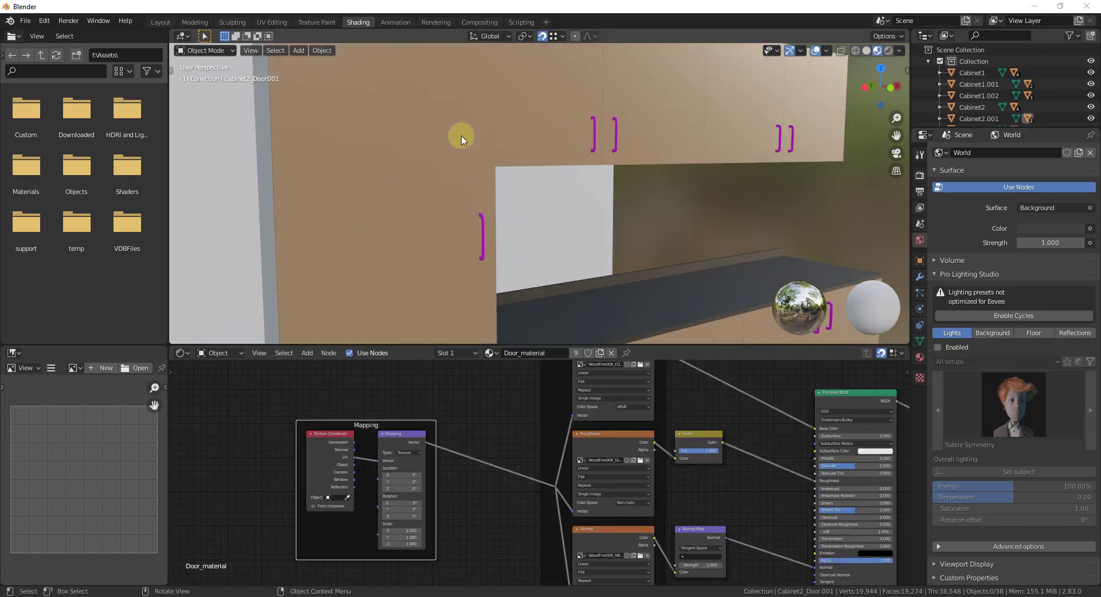
mouse_move(418, 165)
middle_down()
mouse_move(774, 172)
mouse_move(405, 167)
middle_up()
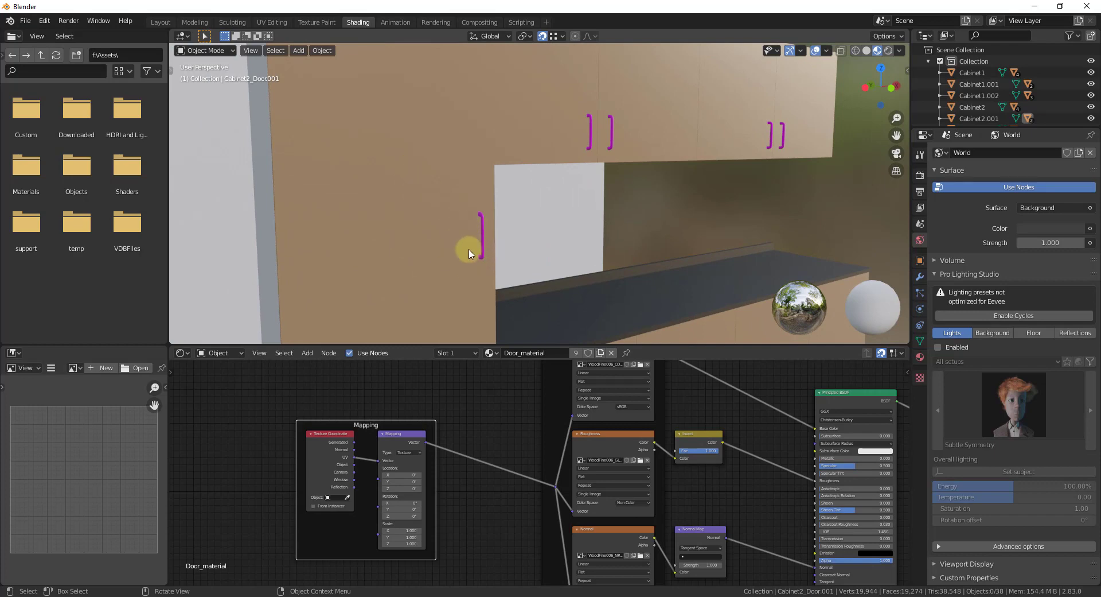
scroll(395, 218, down, 3)
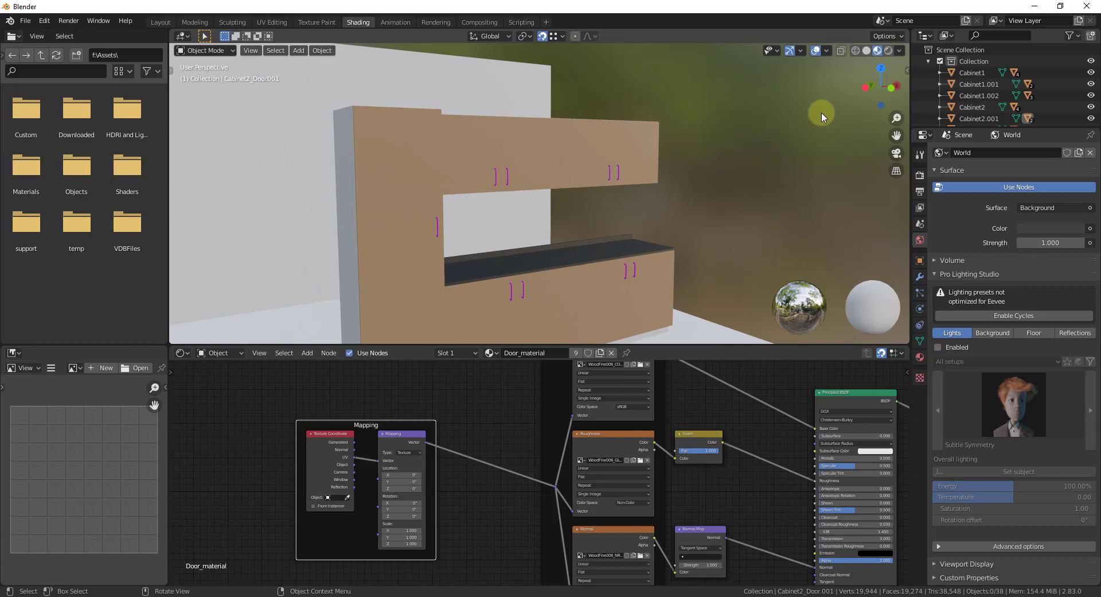
scroll(570, 157, down, 3)
middle_drag(555, 170, 526, 157)
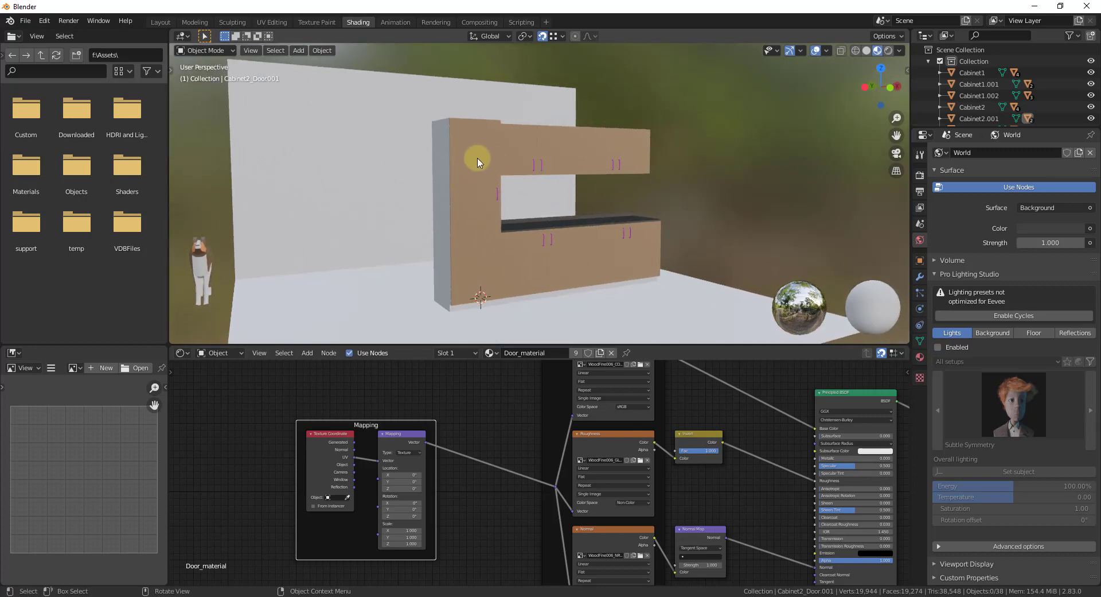
shift+click(487, 157)
shift+click(518, 159)
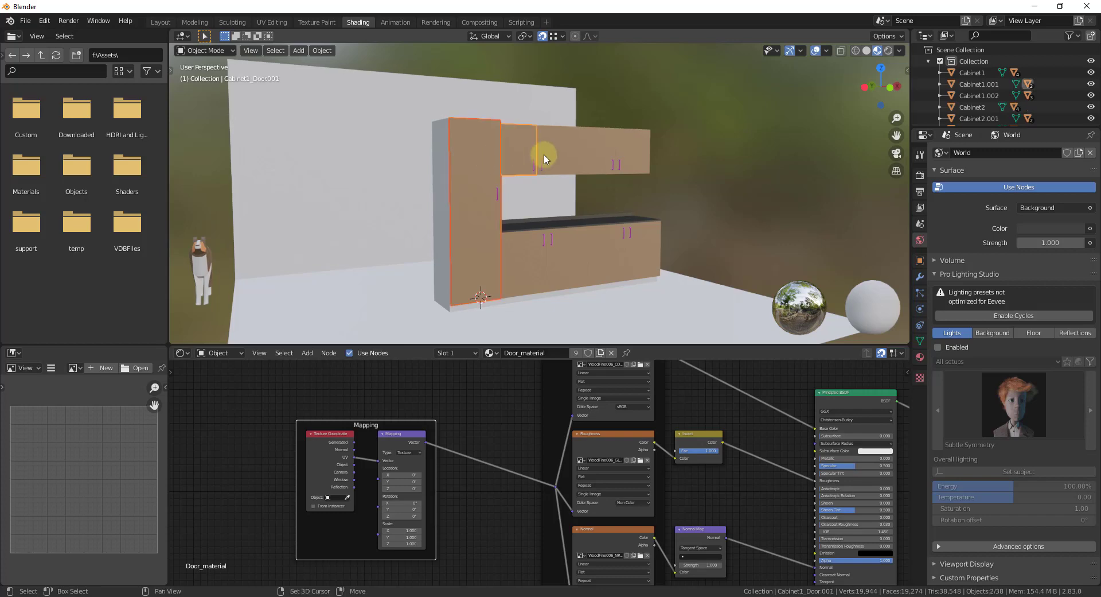
shift+click(559, 151)
shift+click(596, 150)
shift+click(649, 157)
shift+click(639, 239)
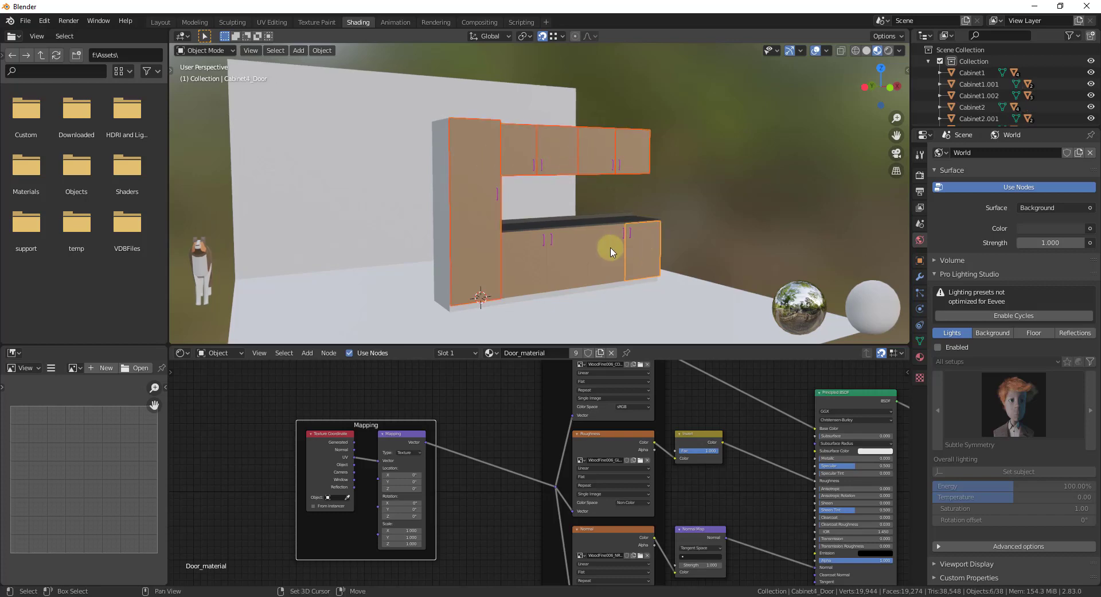
shift+click(610, 244)
shift+click(570, 255)
shift+click(513, 269)
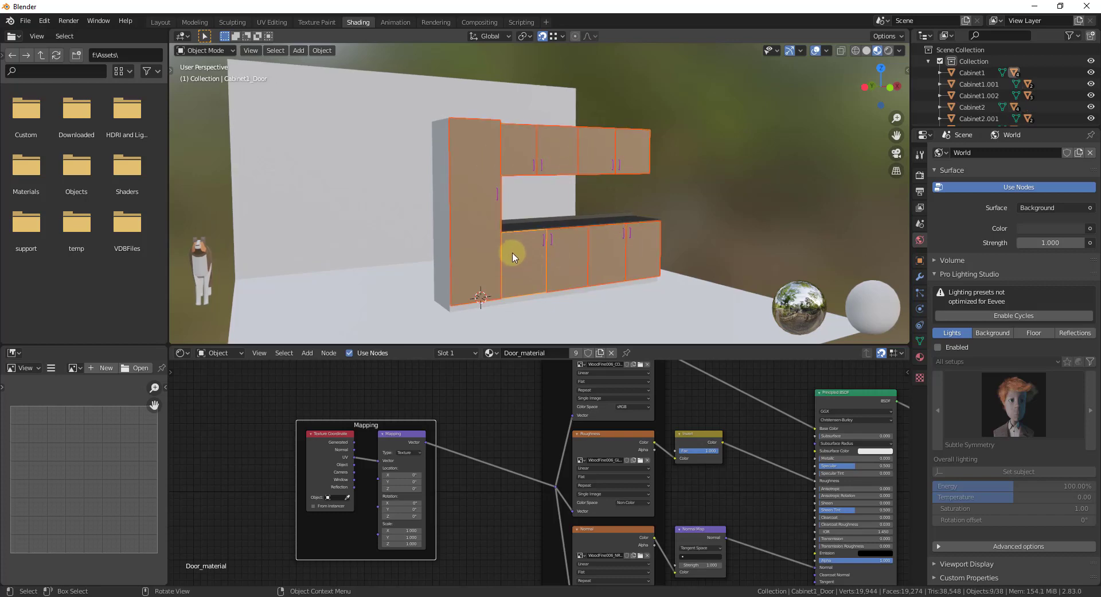
key(Tab)
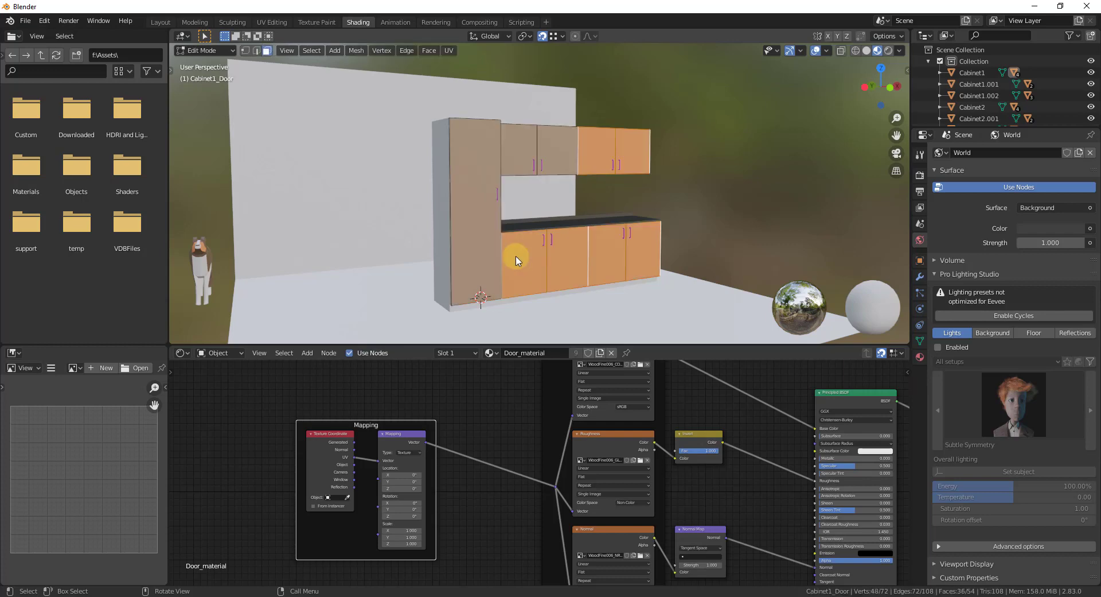
Apply Cube Projection to only the door faces that are already selected
click(450, 51)
click(484, 137)
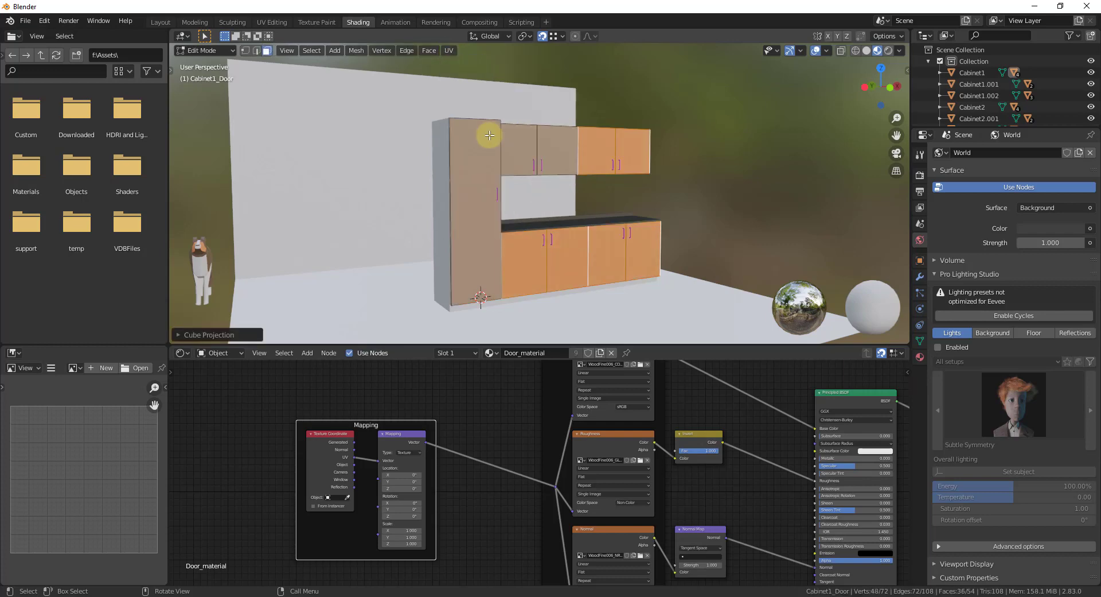
scroll(502, 201, up, 5)
scroll(501, 221, down, 4)
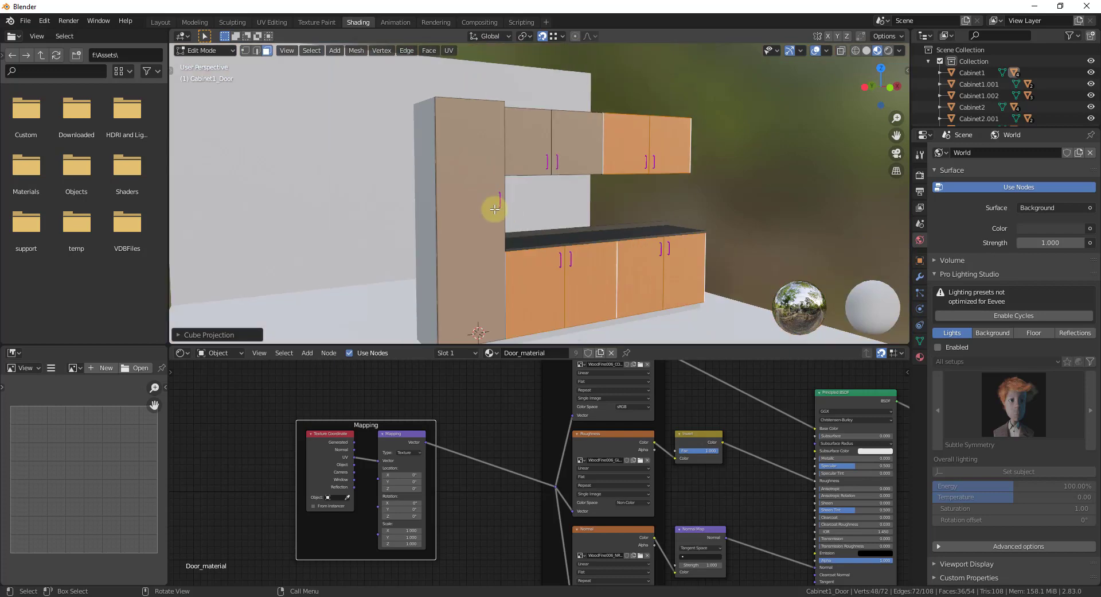
middle_drag(660, 149, 691, 162)
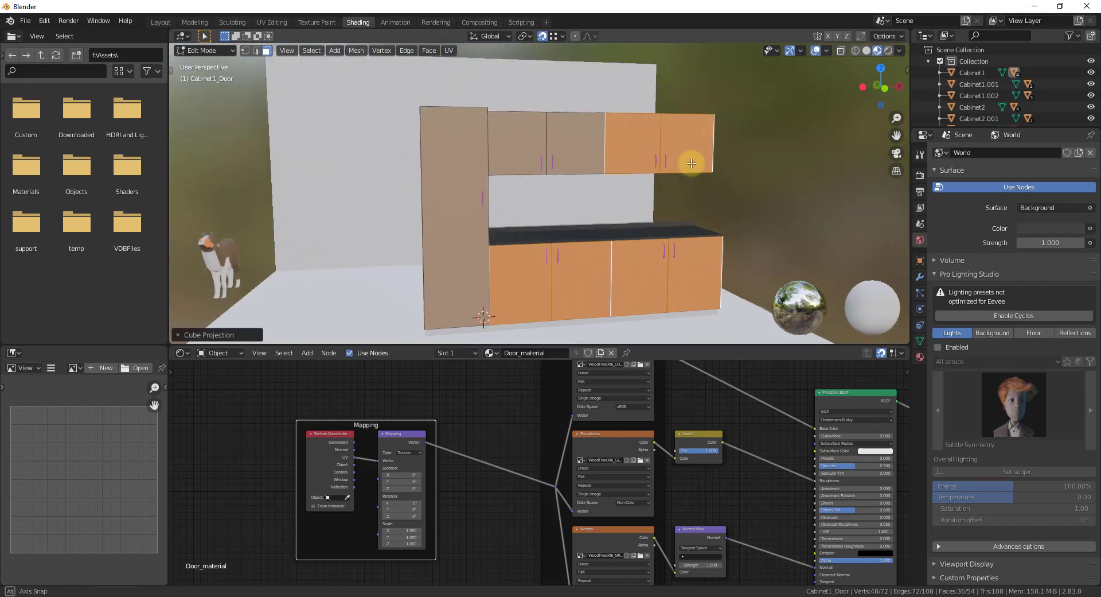
Select every face of the cabinet doors and unwrap them with Cube Projection
shift+click(548, 142)
key(a)
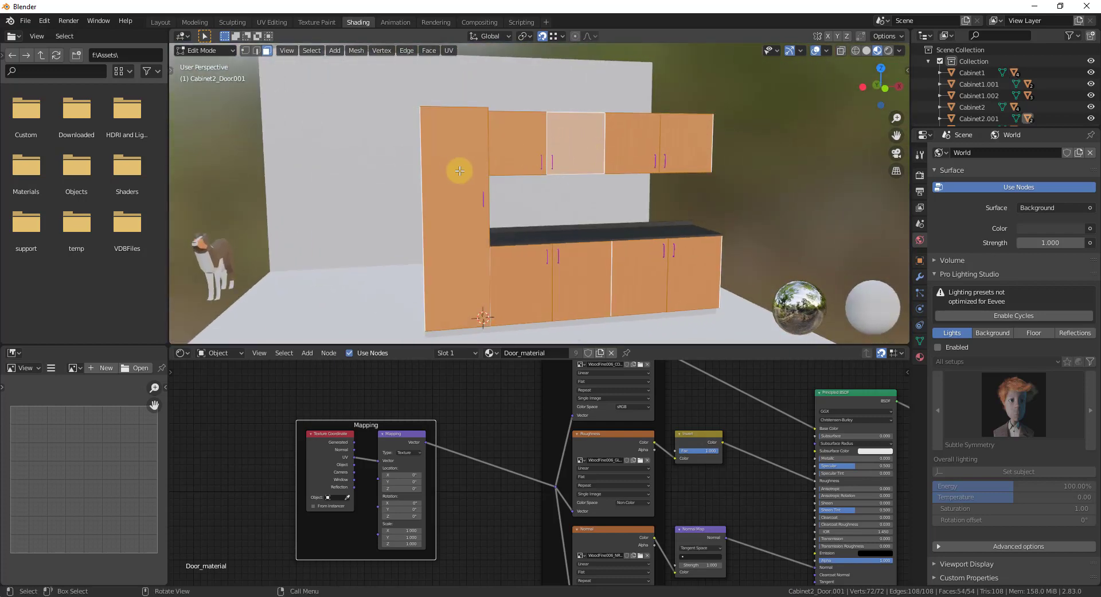
middle_drag(459, 171, 454, 74)
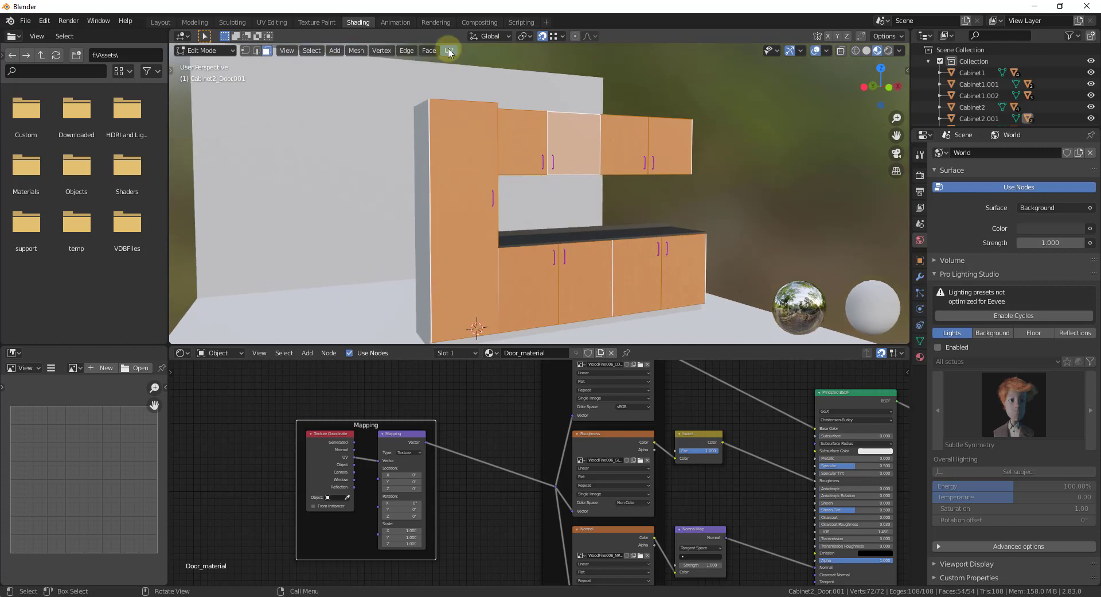
click(449, 50)
click(471, 132)
middle_drag(583, 143, 558, 149)
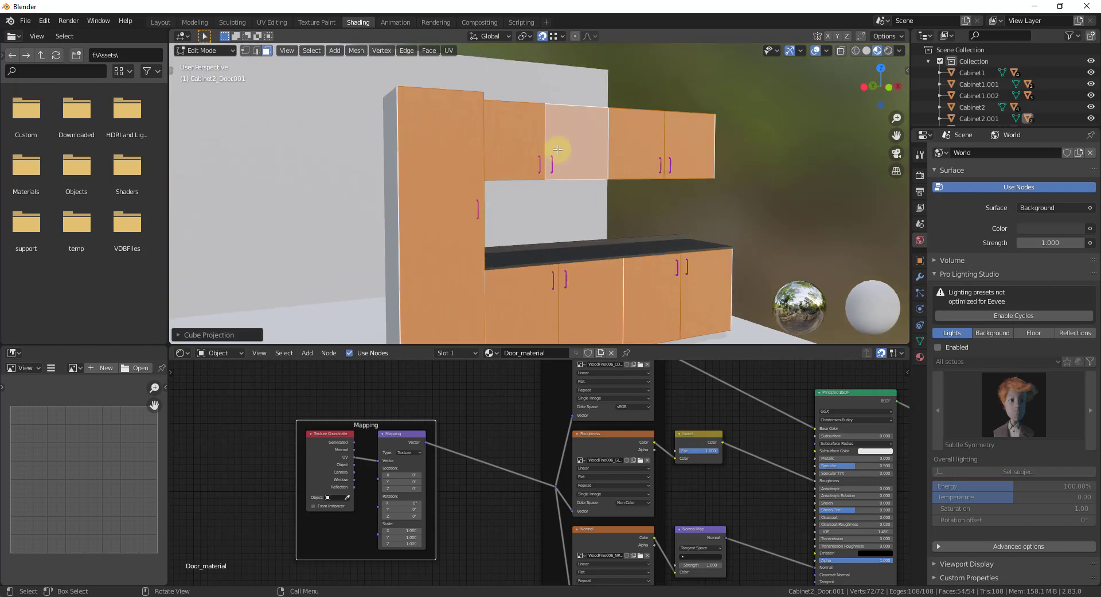
scroll(389, 71, down, 5)
Switch to the UV Editing workspace with the doors' full UV layout framed and the 3D viewport in Material Preview shading
click(272, 22)
scroll(394, 316, down, 3)
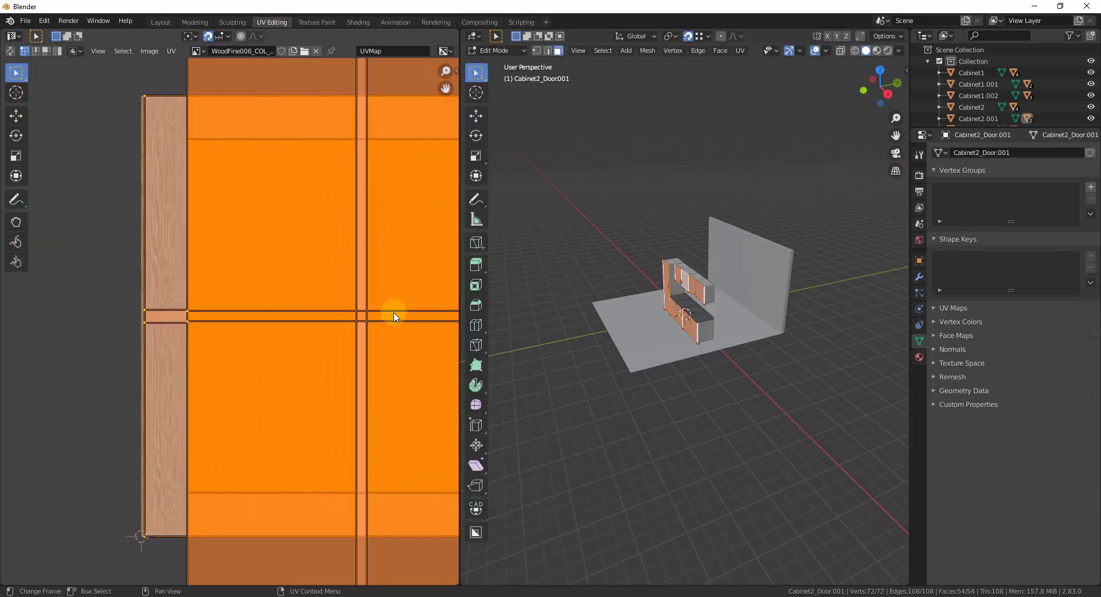
scroll(394, 316, down, 4)
scroll(160, 265, down, 3)
scroll(267, 298, up, 1)
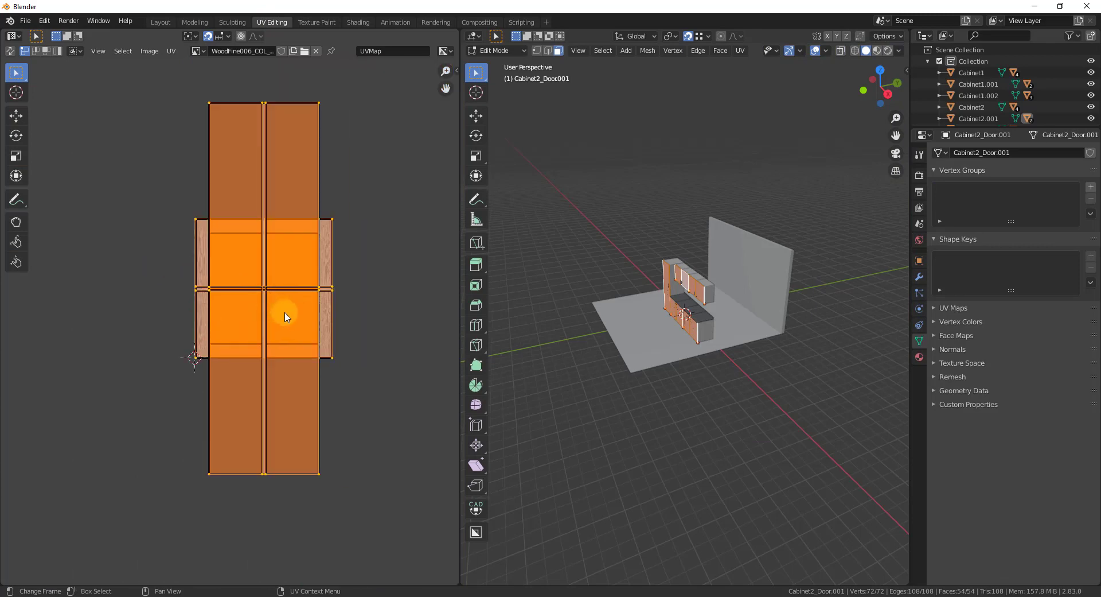
scroll(696, 312, up, 1)
middle_drag(696, 312, 664, 308)
scroll(689, 313, up, 4)
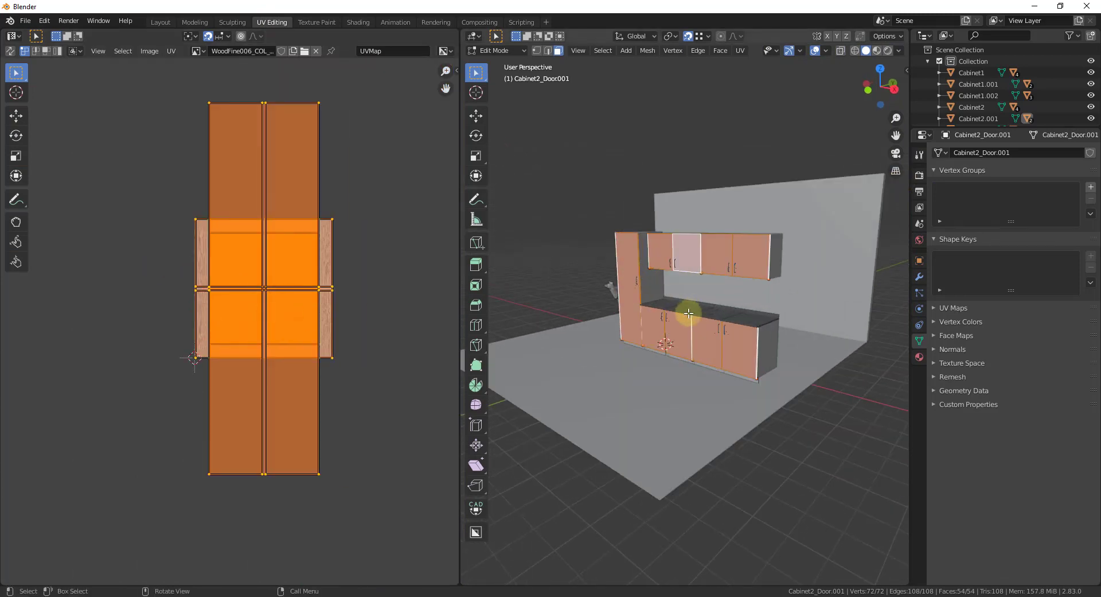
scroll(689, 312, up, 3)
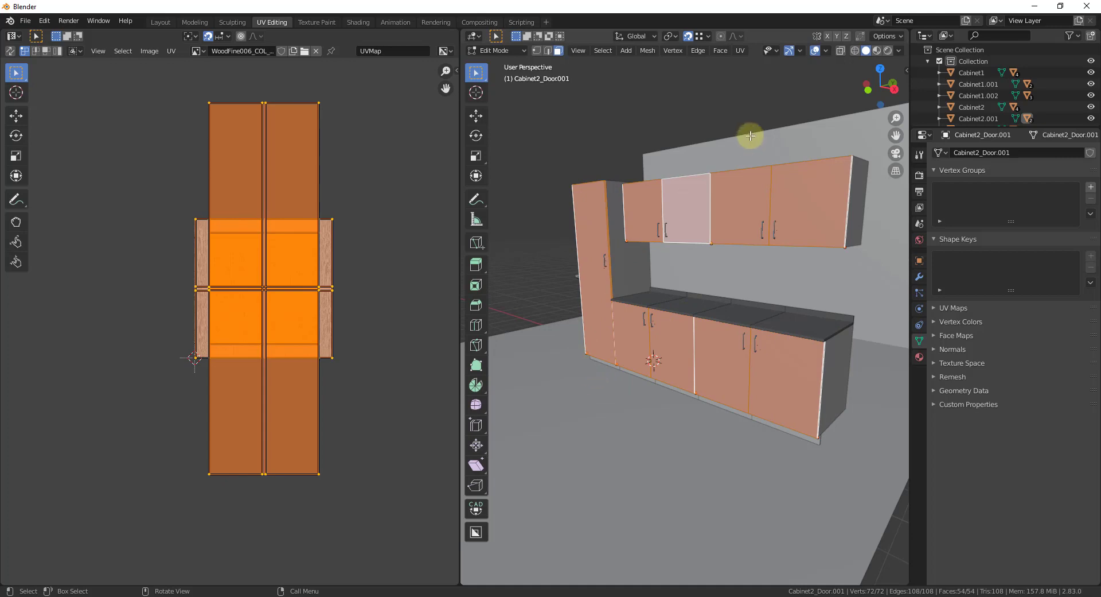
click(877, 51)
scroll(811, 204, up, 5)
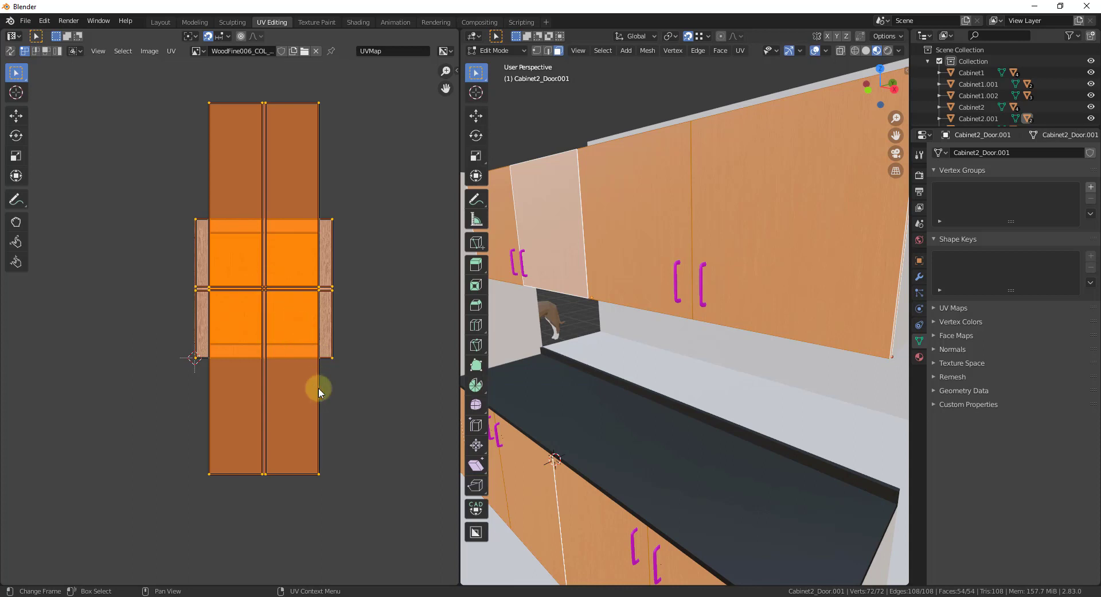
Scale up the doors' UV layout over the wood texture, return to Object Mode and check the grain on the doors
key(s)
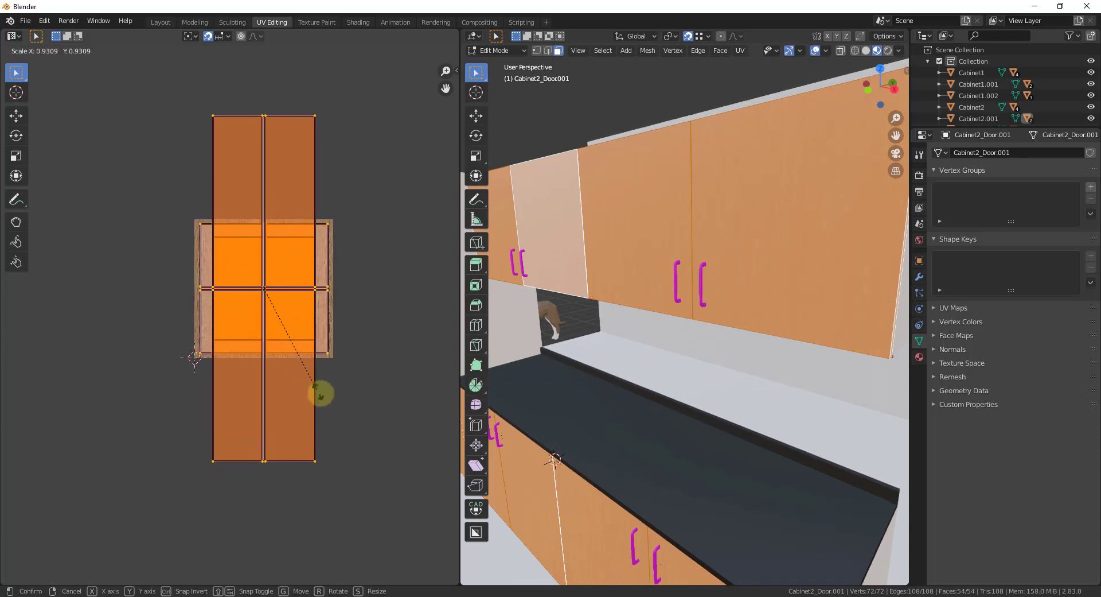
click(368, 418)
scroll(631, 270, down, 5)
key(Tab)
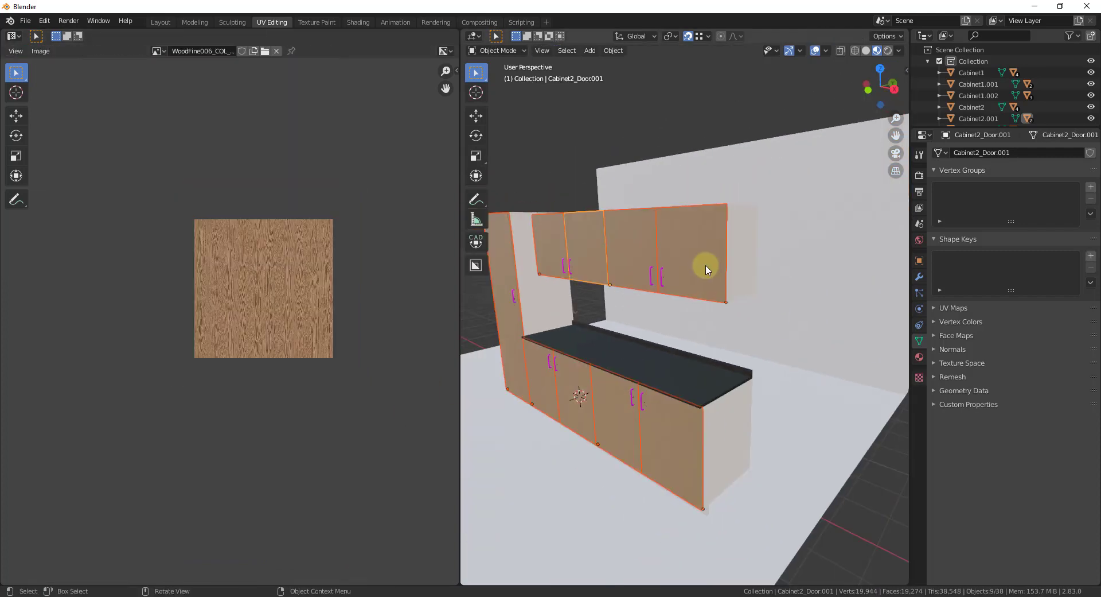
scroll(699, 263, up, 5)
scroll(709, 268, down, 5)
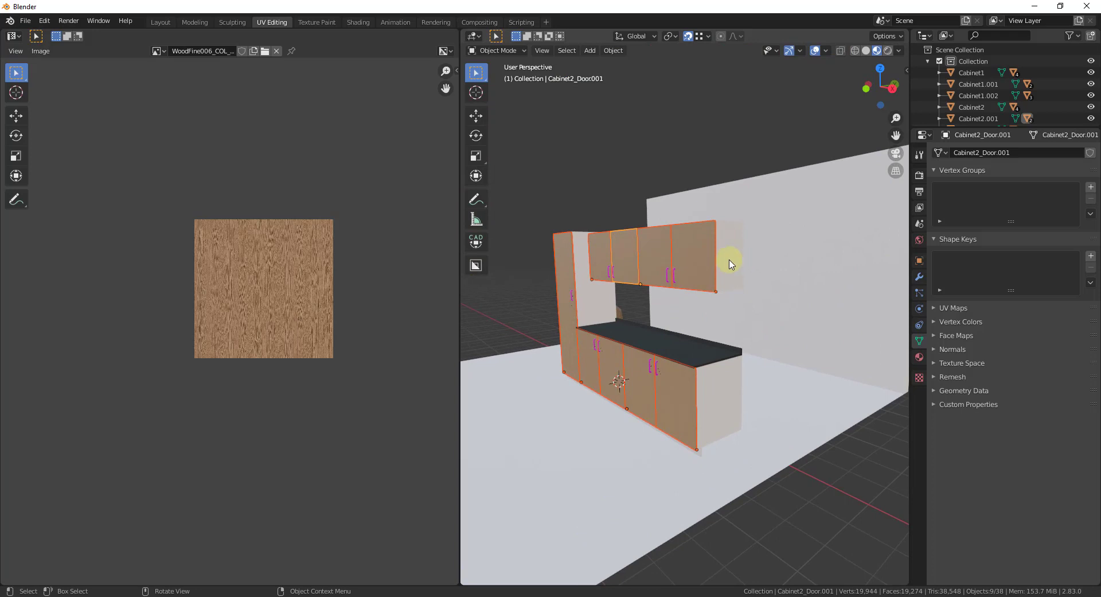
Select all nine cabinet bodies: the floor cabinets, the wall cabinets and the tall cabinet
click(718, 280)
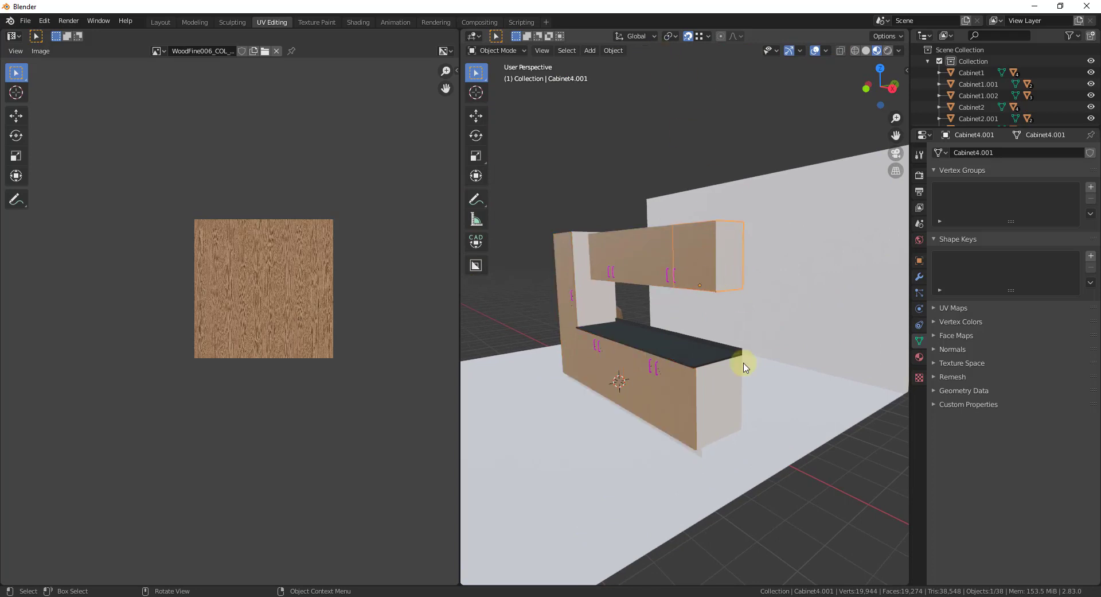
middle_drag(734, 395, 594, 400)
click(698, 407)
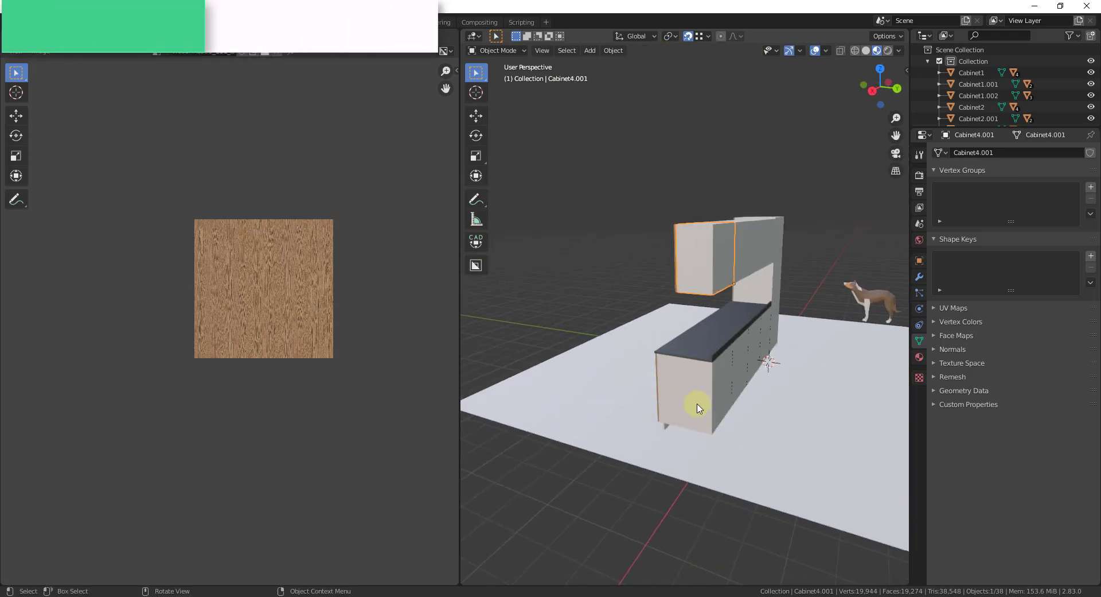
shift+click(756, 351)
shift+click(759, 338)
shift+click(768, 318)
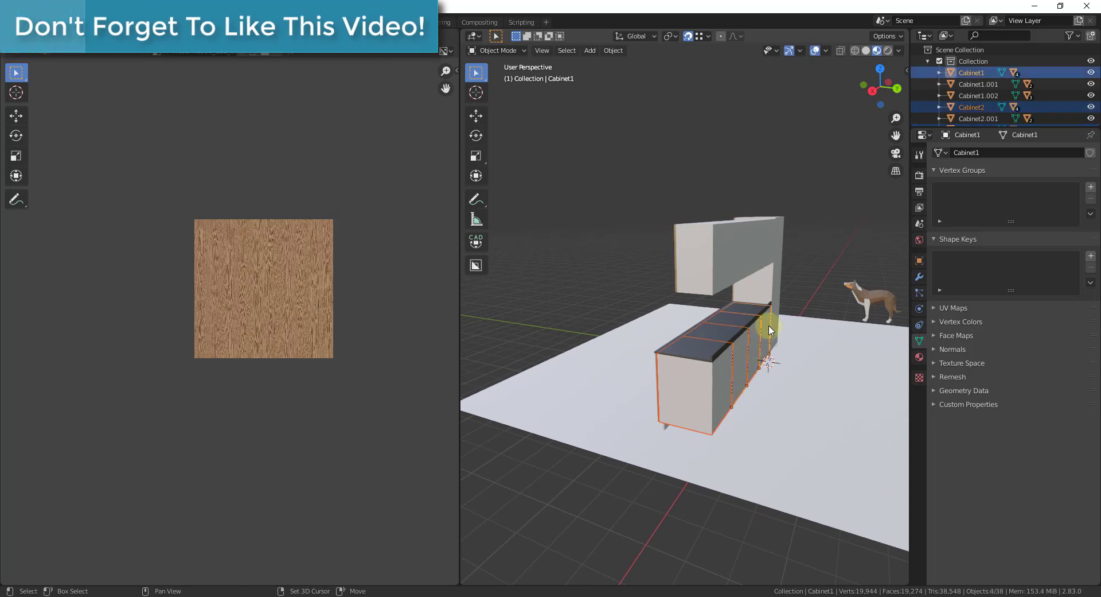
shift+click(773, 302)
shift+click(766, 238)
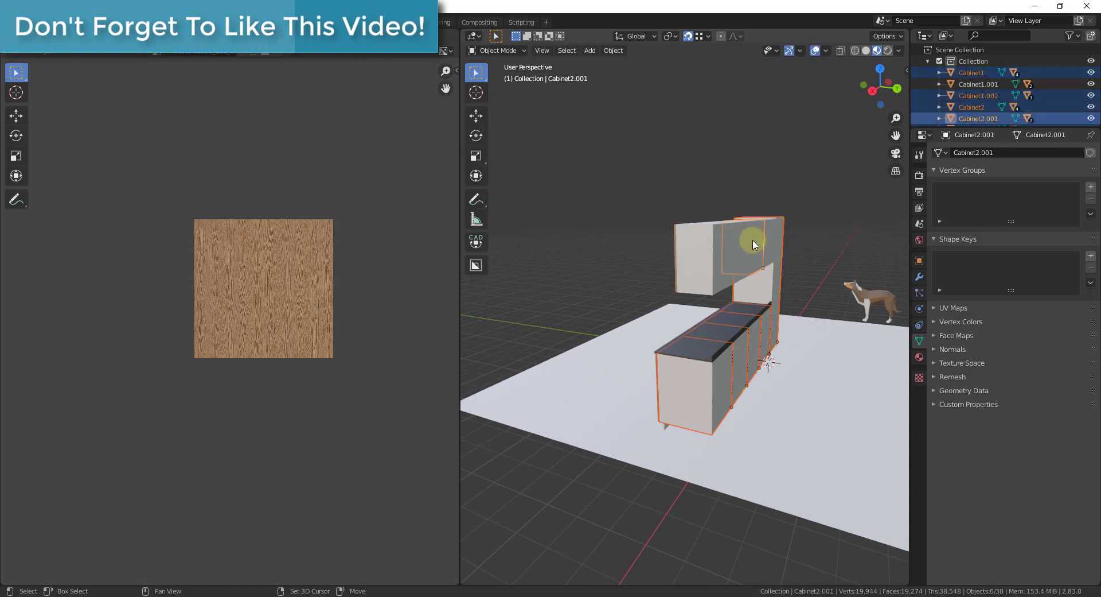
shift+click(749, 244)
mouse_move(749, 244)
middle_down()
mouse_move(659, 438)
mouse_move(767, 251)
middle_up()
shift+click(782, 212)
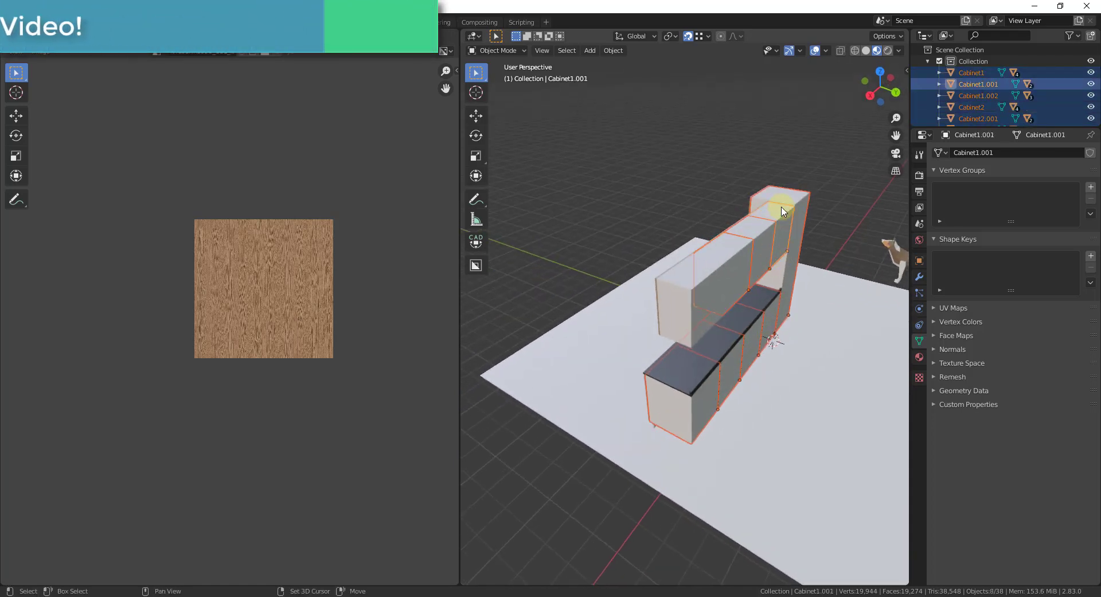
shift+click(736, 269)
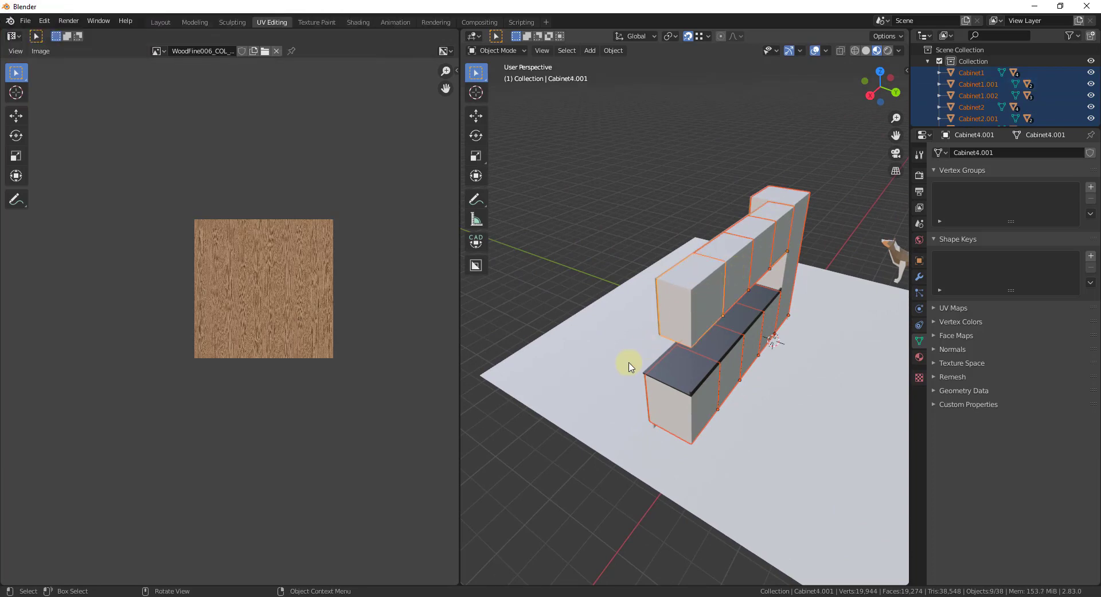
Enter Edit Mode on the selected cabinet bodies and unwrap all their faces with Cube Projection
middle_drag(629, 367, 803, 259)
mouse_move(443, 304)
middle_down()
mouse_move(177, 305)
mouse_move(428, 304)
middle_up()
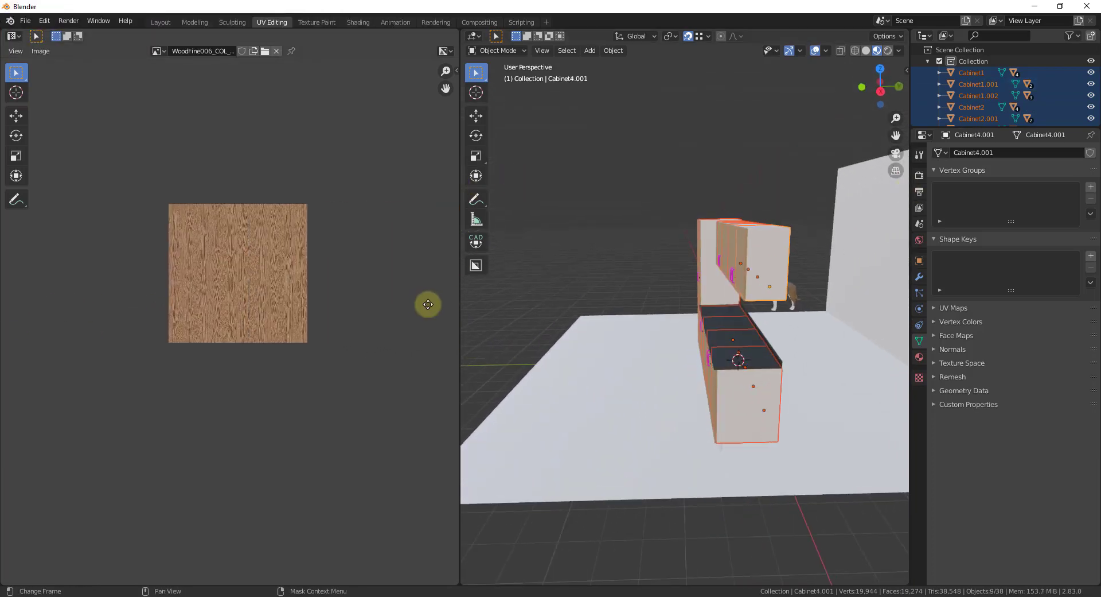
middle_drag(750, 263, 897, 241)
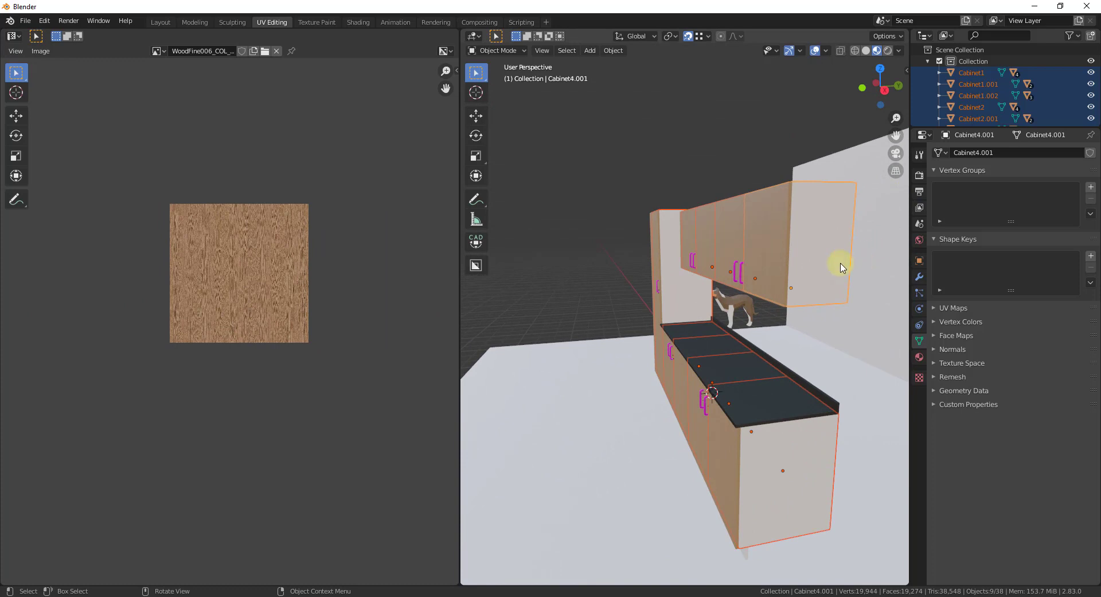
middle_drag(841, 267, 809, 266)
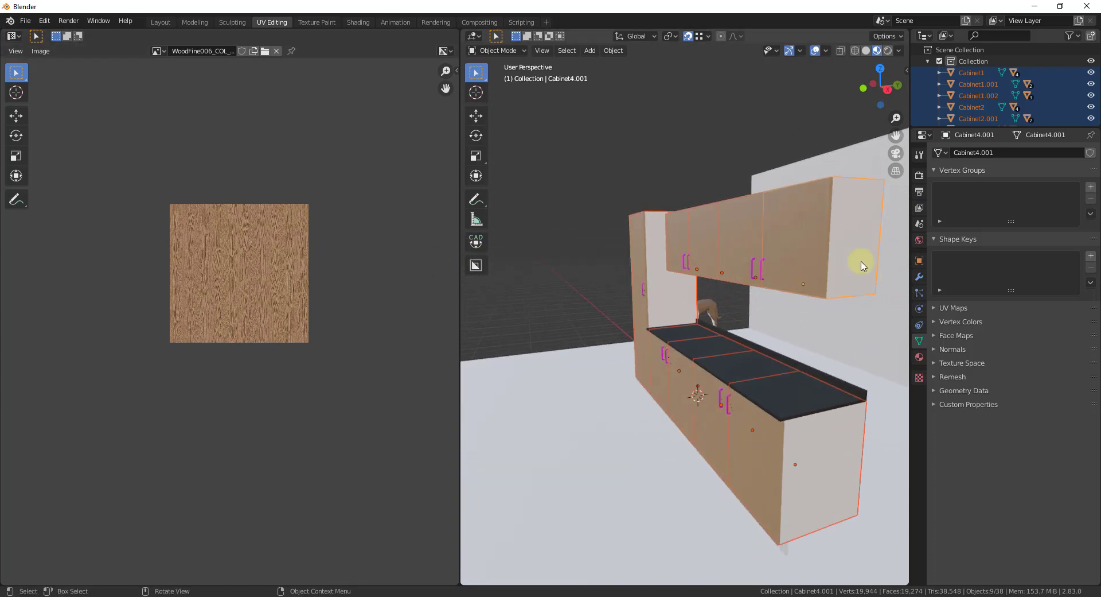
key(Tab)
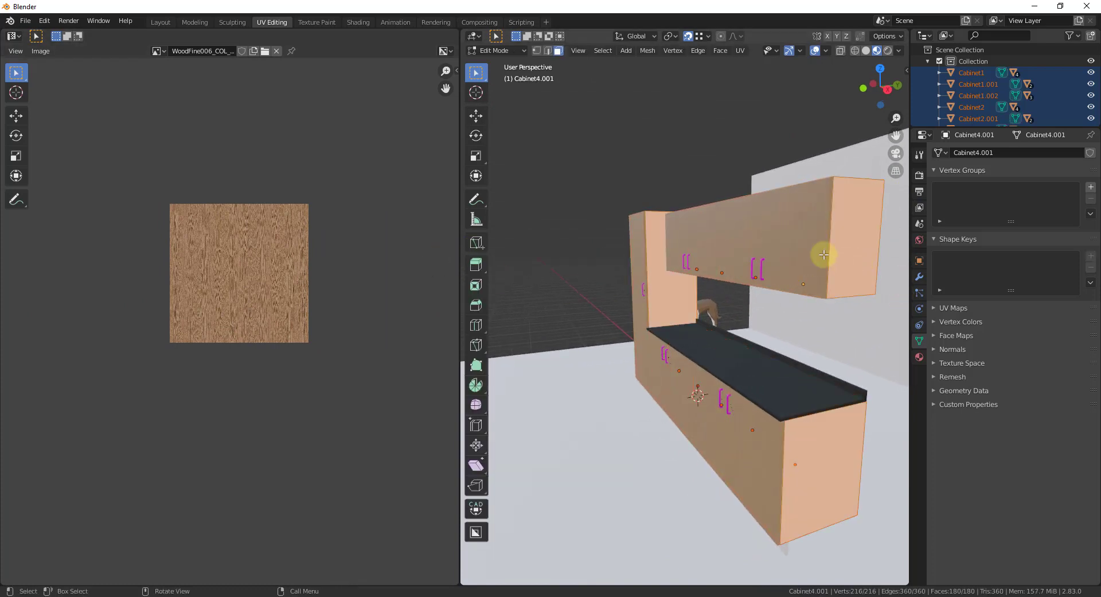
click(740, 51)
click(768, 132)
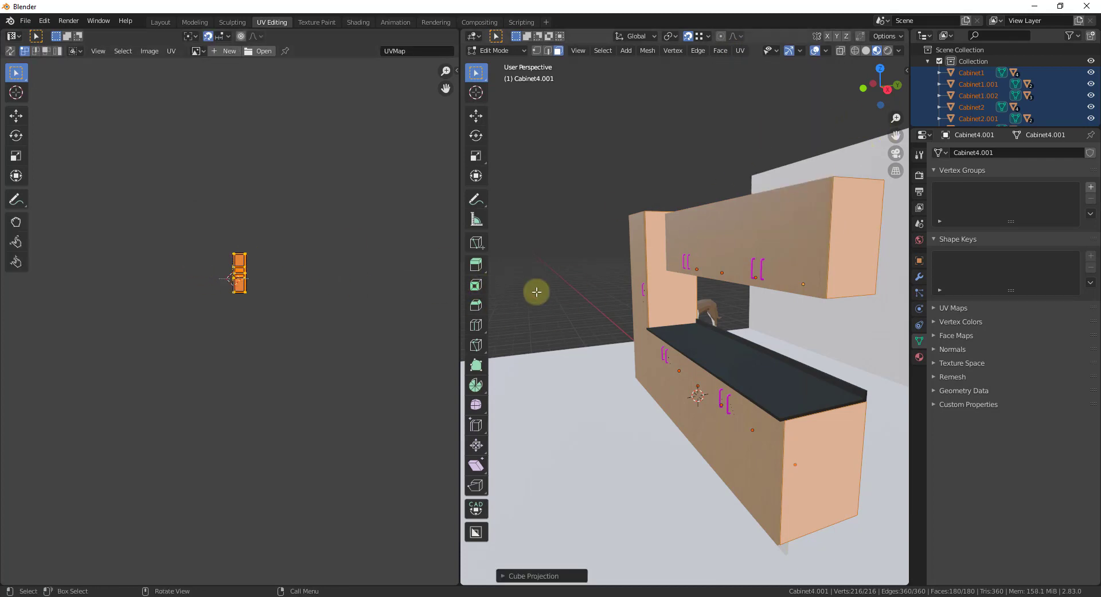
scroll(279, 281, up, 10)
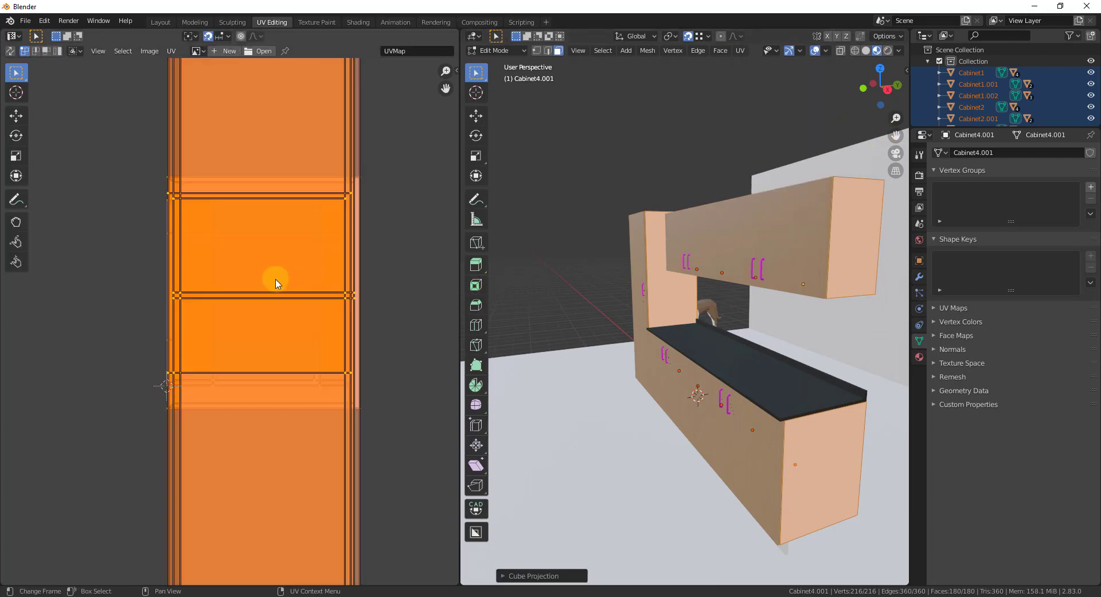
scroll(285, 293, down, 3)
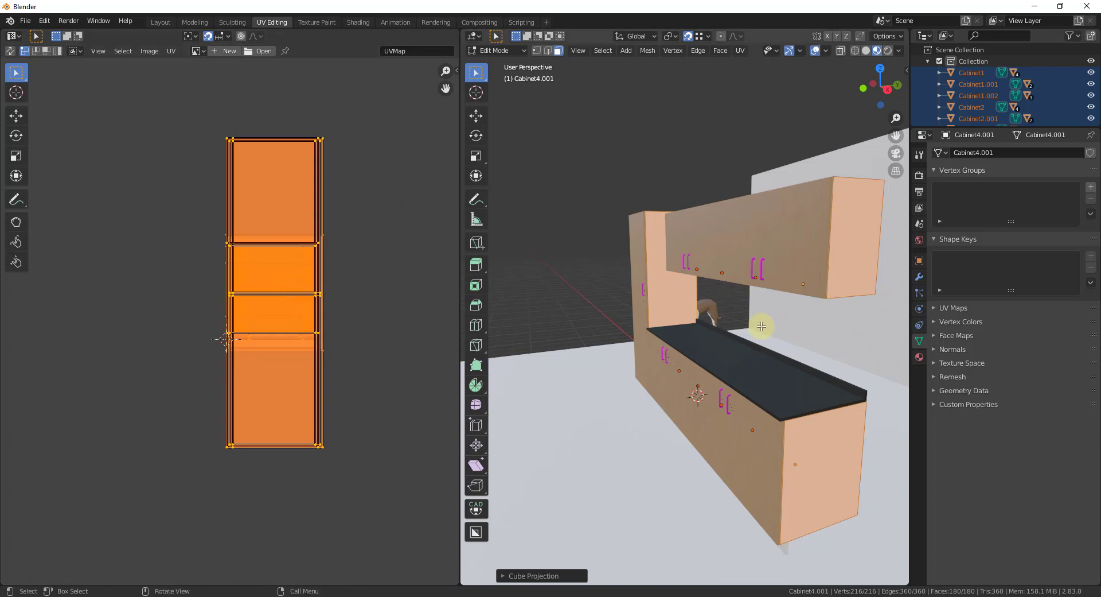
Return to Object Mode, select the tall cabinet's body and show its Cabinet_material nodes in the Shading workspace
key(Tab)
middle_drag(468, 294, 590, 307)
click(590, 310)
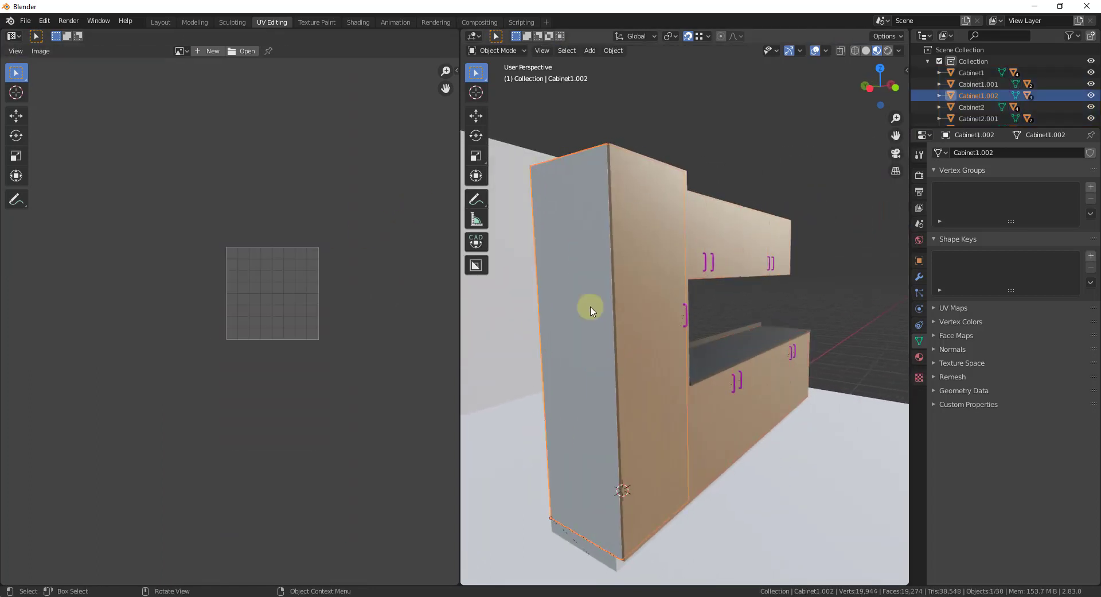
click(919, 357)
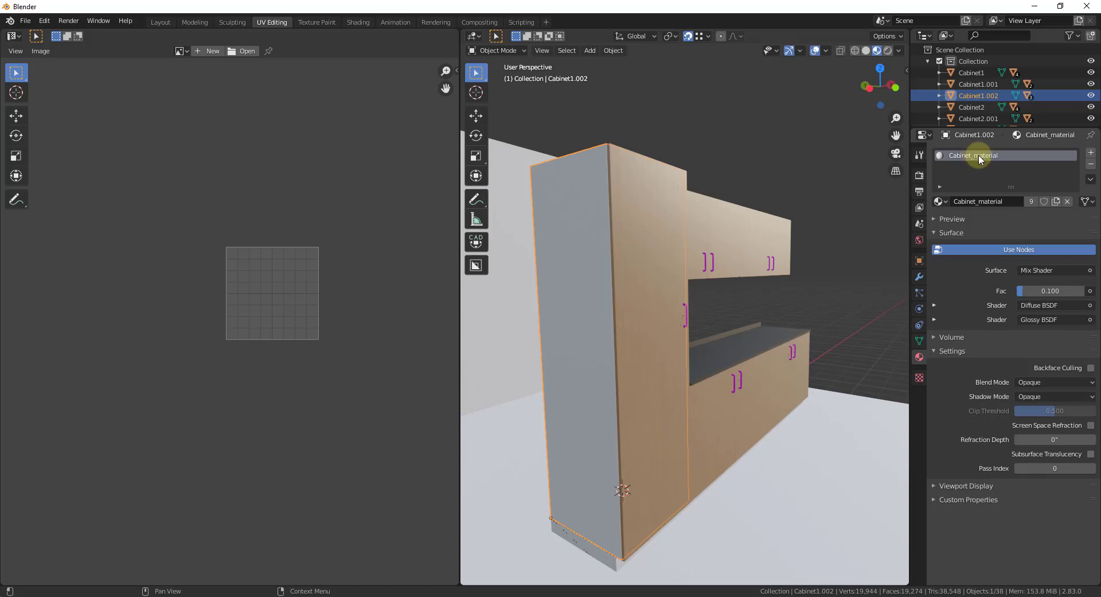
click(356, 22)
scroll(602, 228, up, 4)
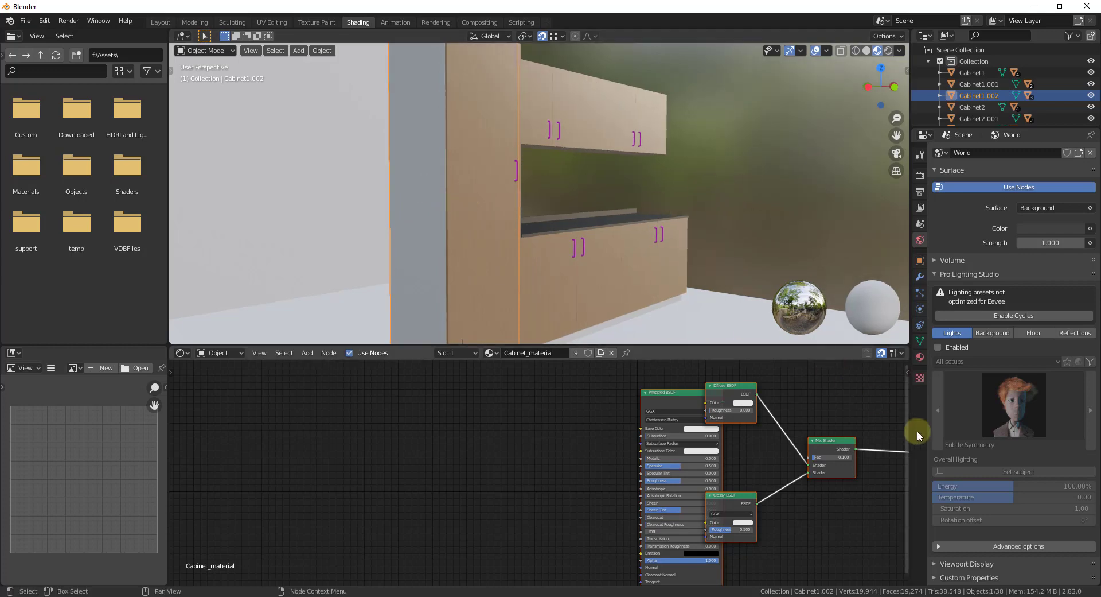
Replace the tall cabinet body's material with the existing Door_material and check the wood on its side panel
click(920, 356)
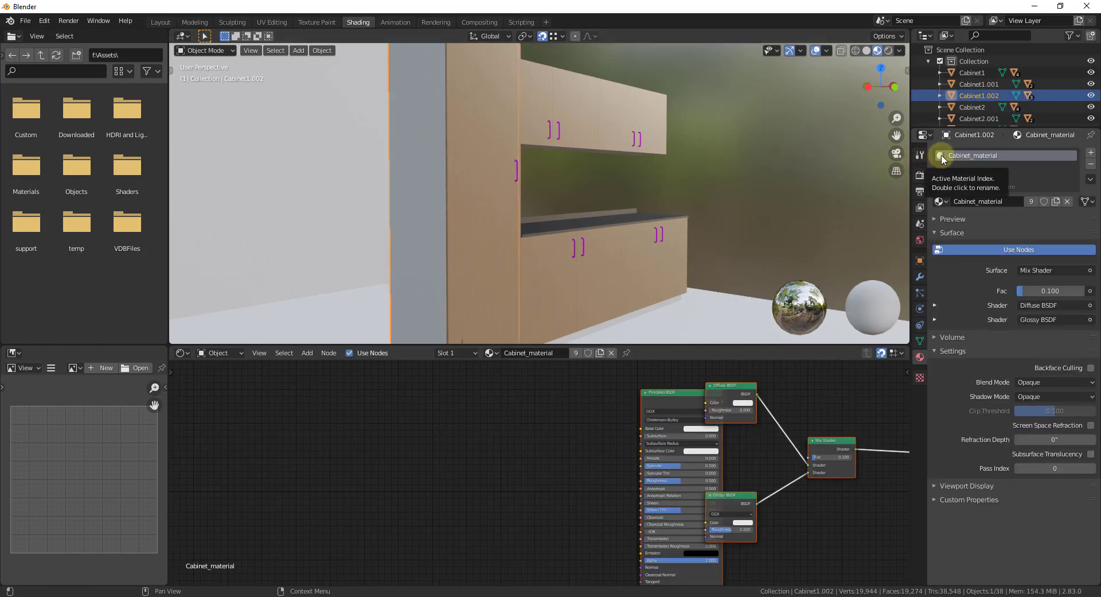
click(940, 201)
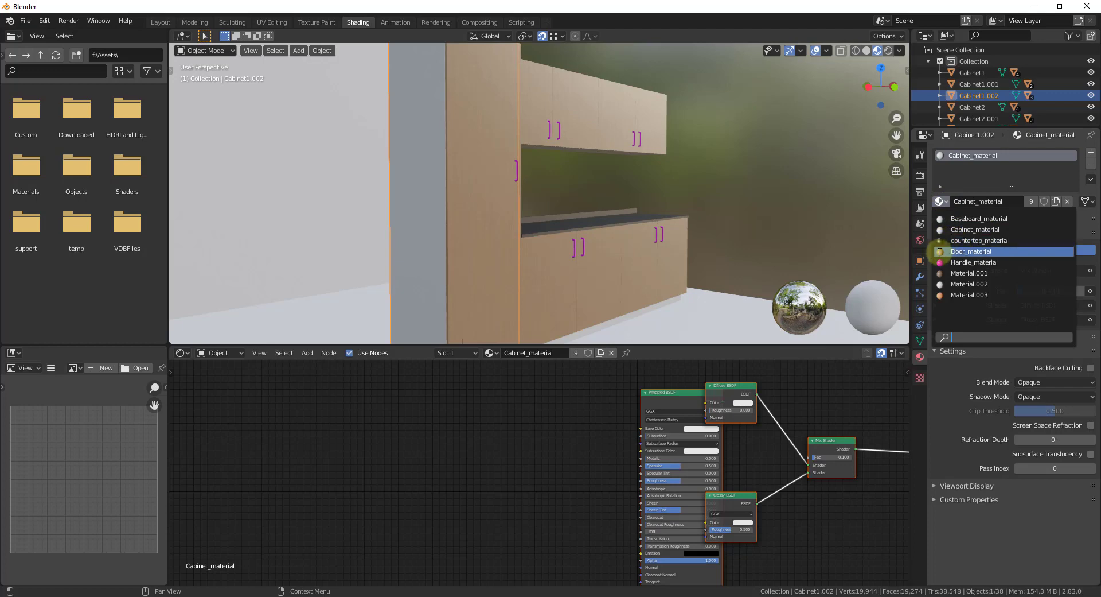
click(969, 251)
middle_drag(437, 188, 484, 123)
scroll(480, 140, down, 5)
scroll(484, 123, up, 5)
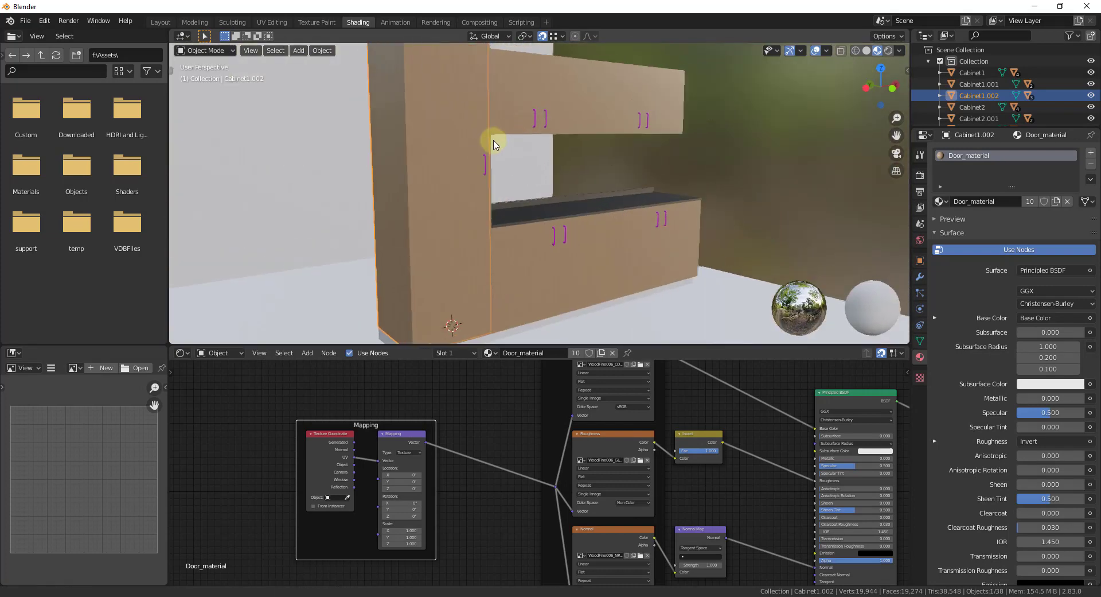
scroll(457, 140, down, 5)
Select the tall cabinet's handle, move the Glossy BSDF closer to the Principled BSDF and add a Material Output node to Handle_material
click(459, 177)
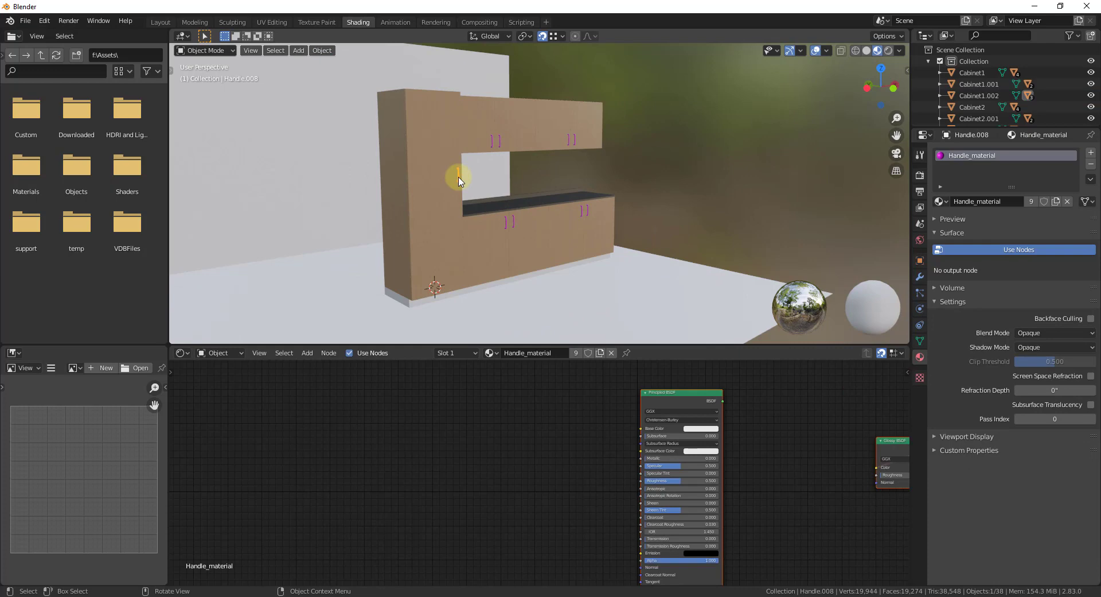
key(Home)
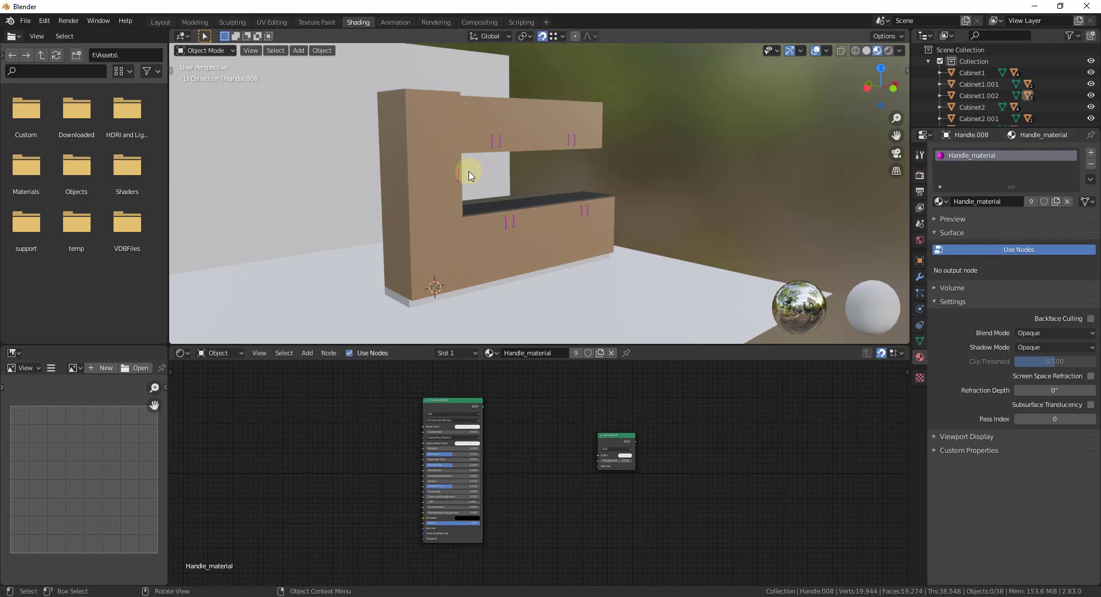
scroll(532, 170, up, 4)
scroll(532, 170, up, 2)
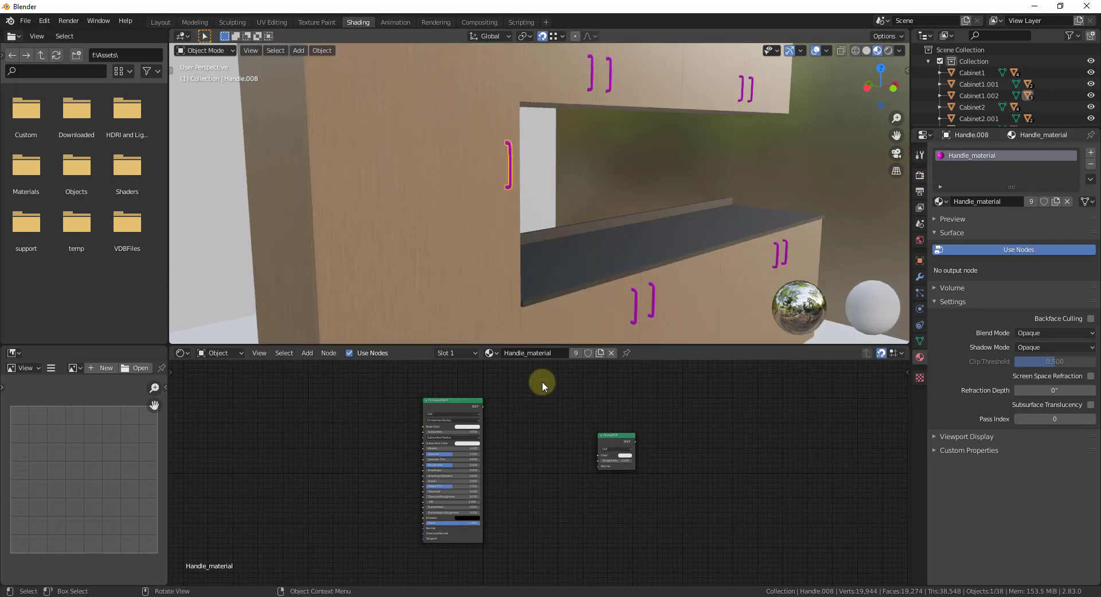
drag(621, 438, 564, 446)
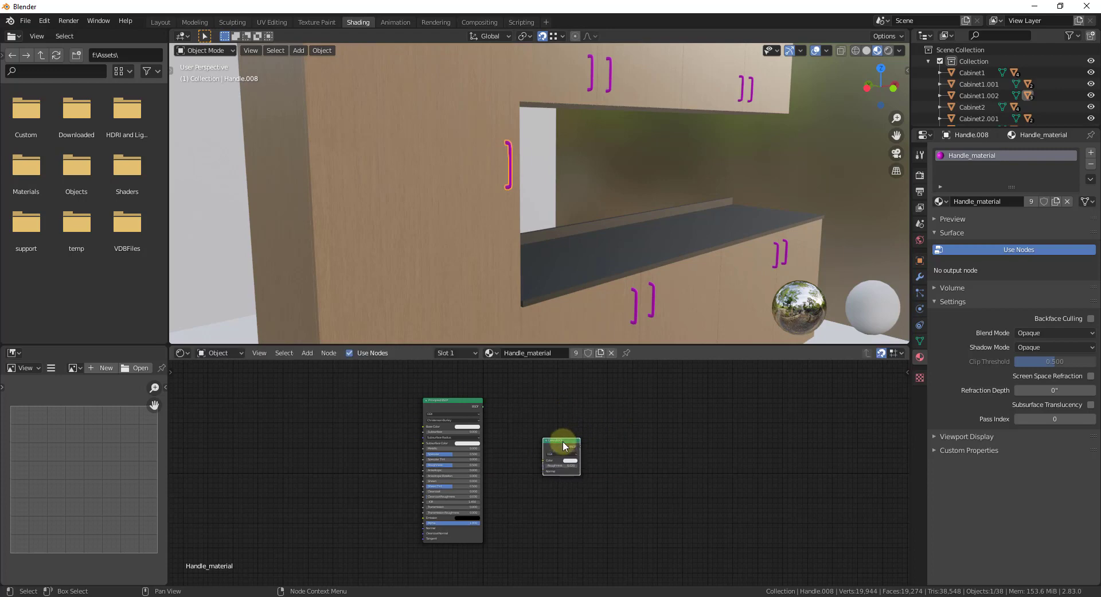
key(shift+a)
click(568, 440)
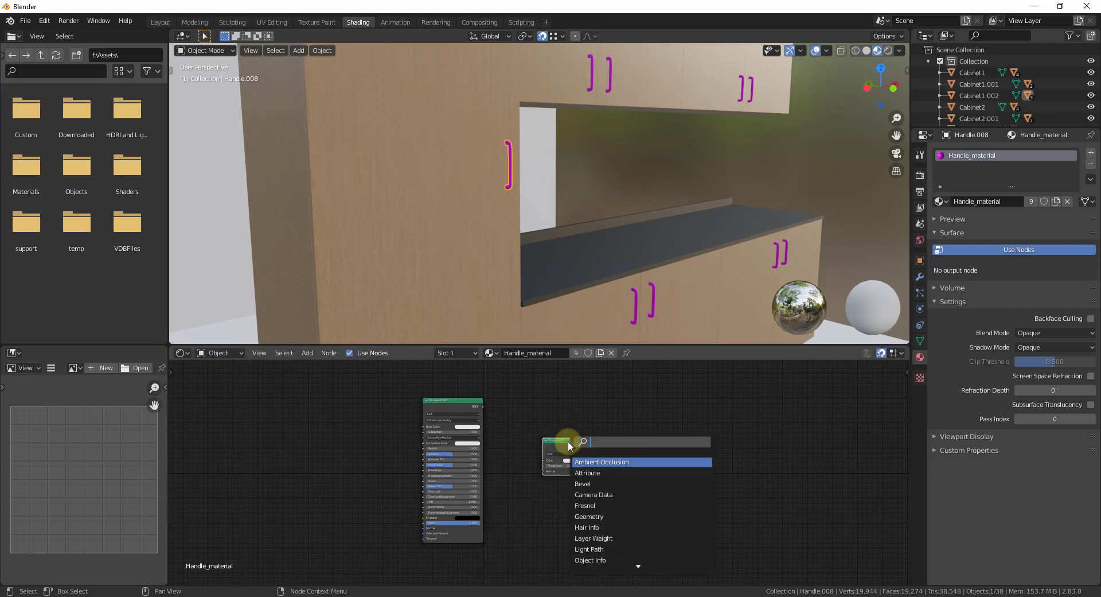
text(out)
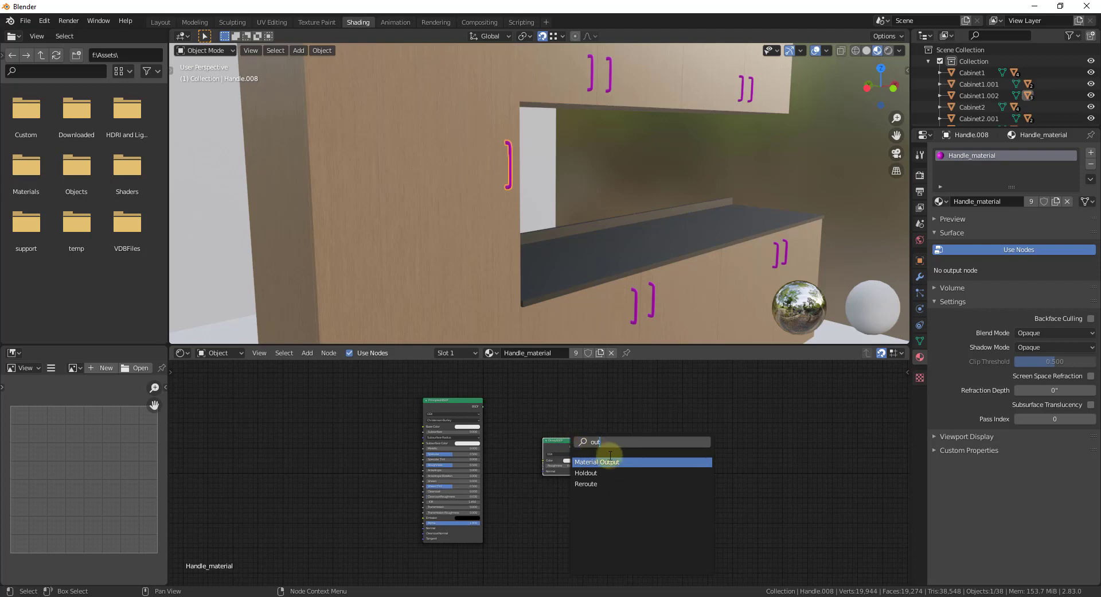
click(610, 462)
click(641, 427)
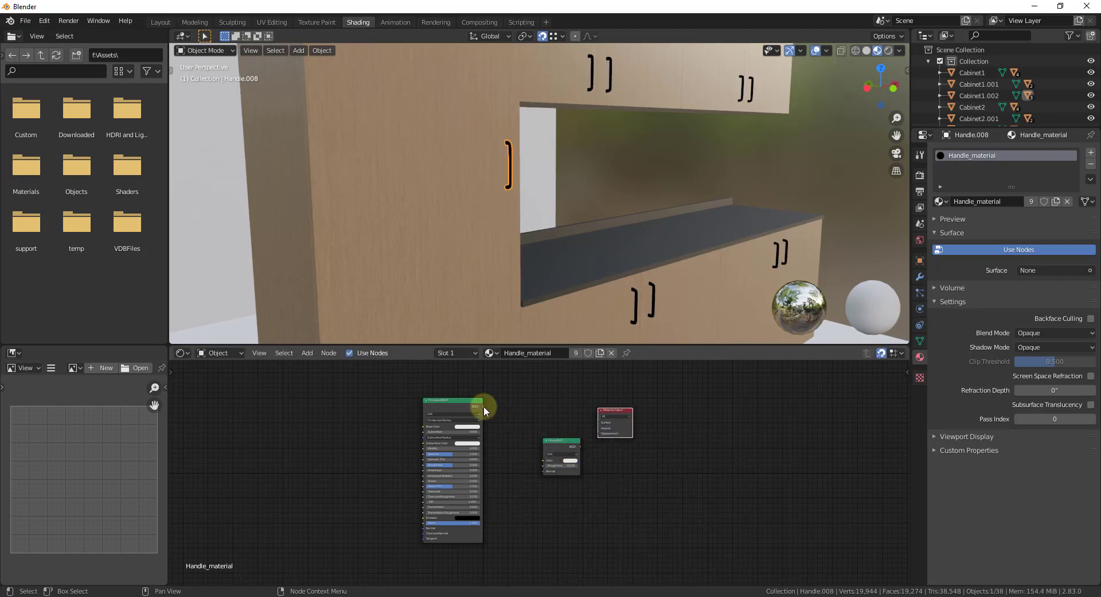
Connect the Principled BSDF to the Surface input of the Material Output and check the handles up close
drag(483, 405, 599, 422)
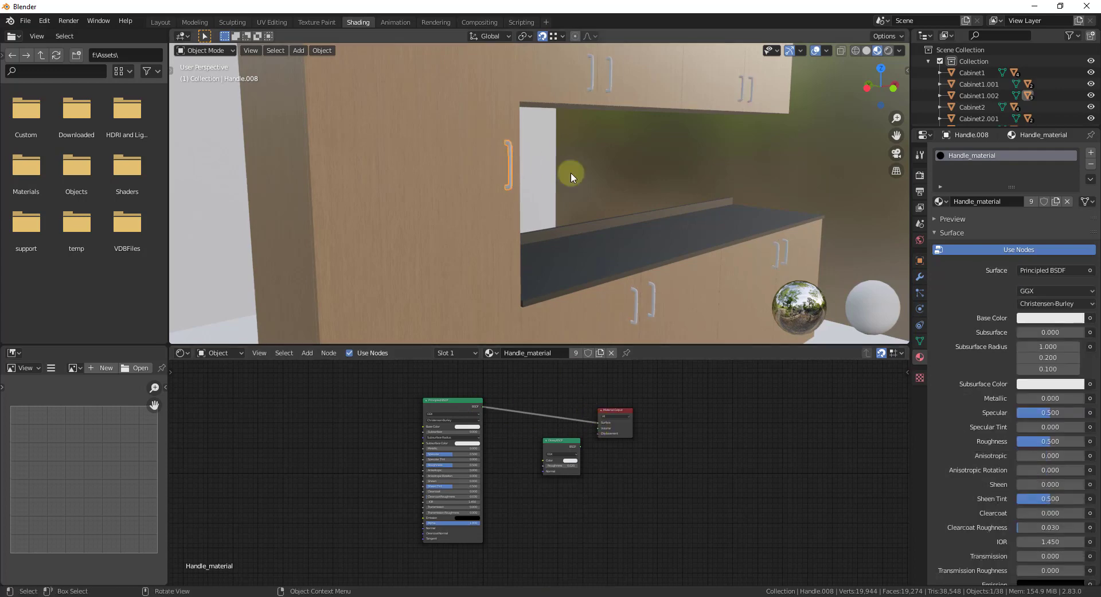
scroll(637, 301, up, 8)
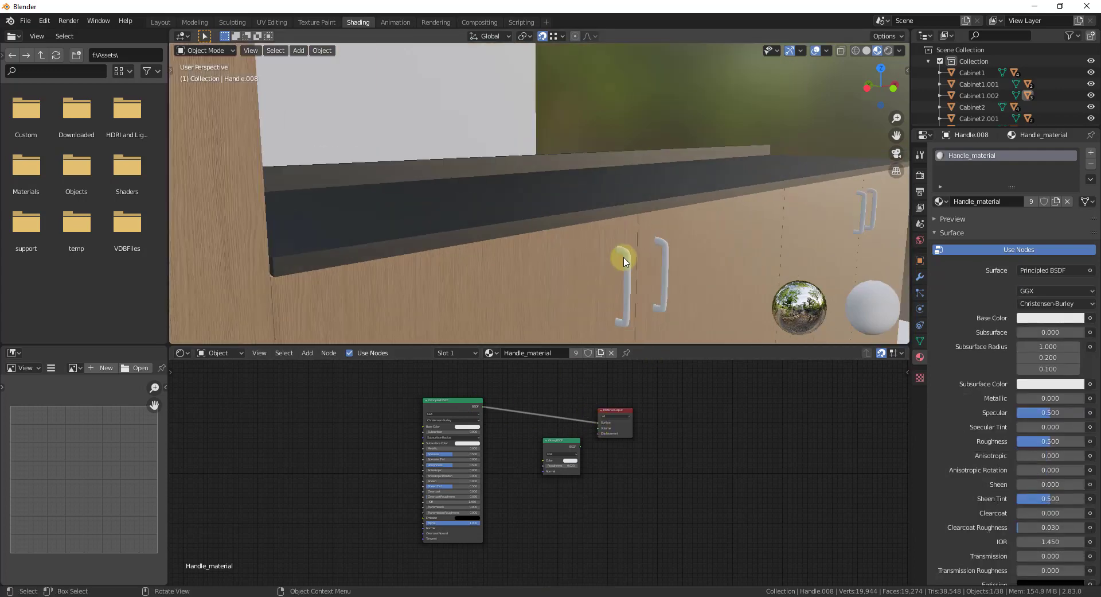
scroll(596, 275, up, 2)
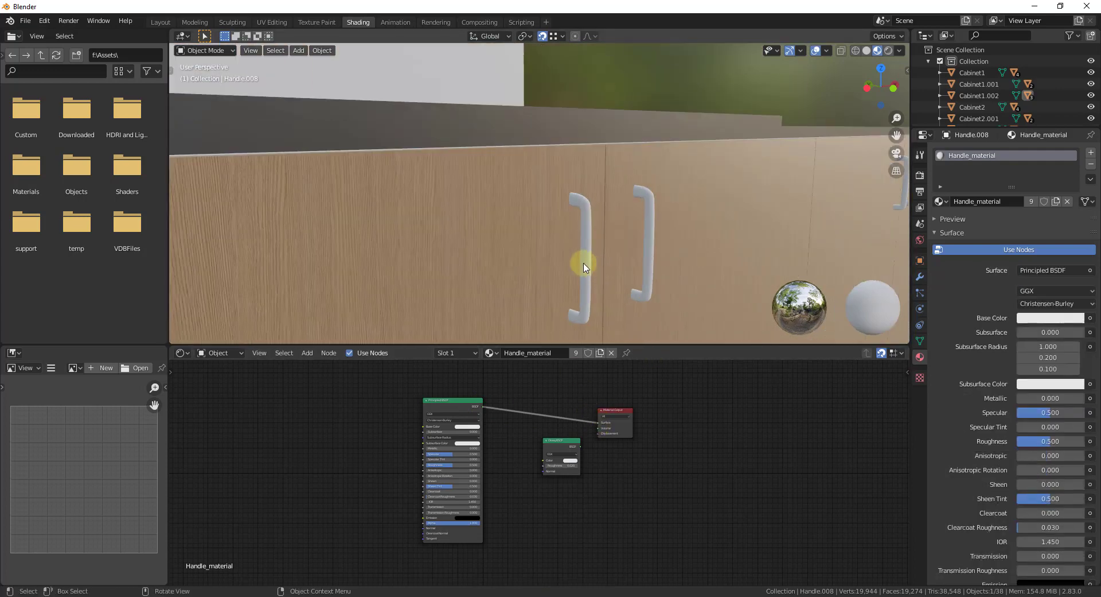
Give Handle_material a darker grey base color, metallic 1.000 and roughness 0.242, and review the handles across the kitchen
click(467, 426)
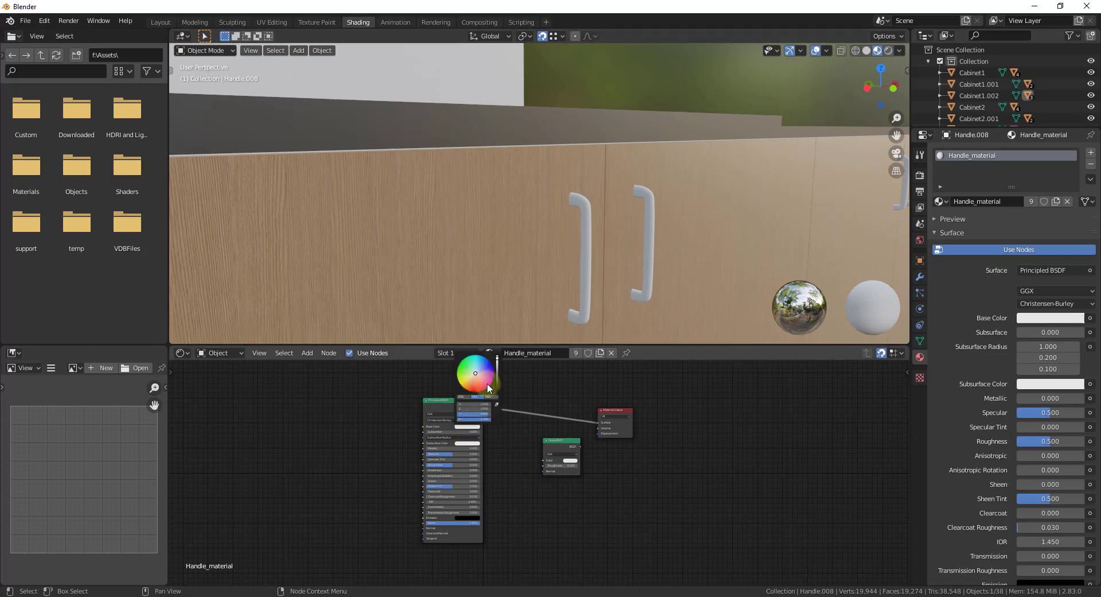
drag(497, 362, 497, 376)
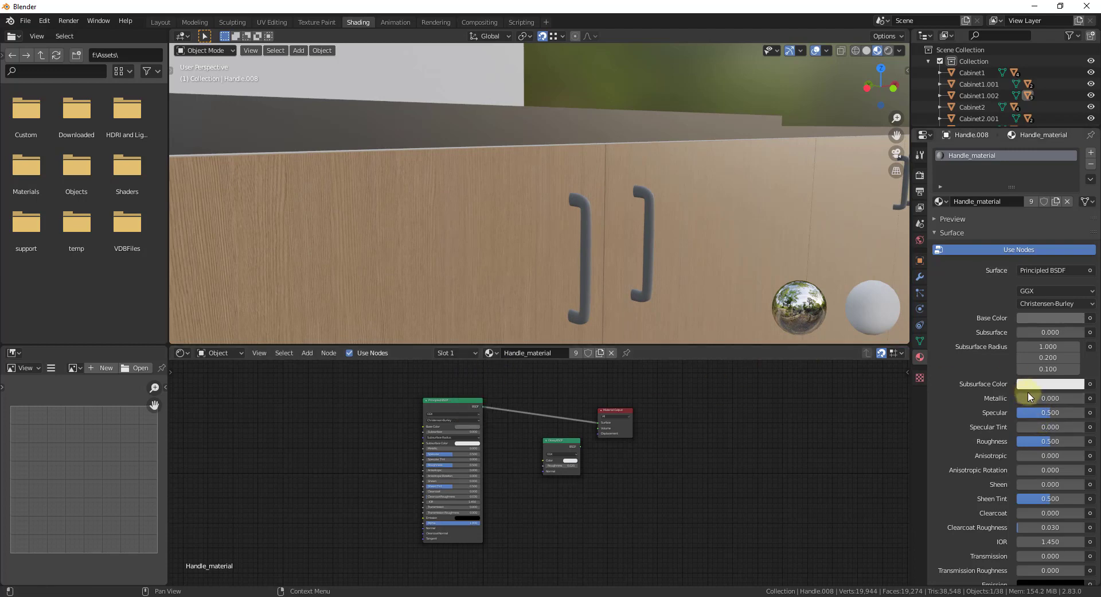
drag(1026, 396, 1084, 396)
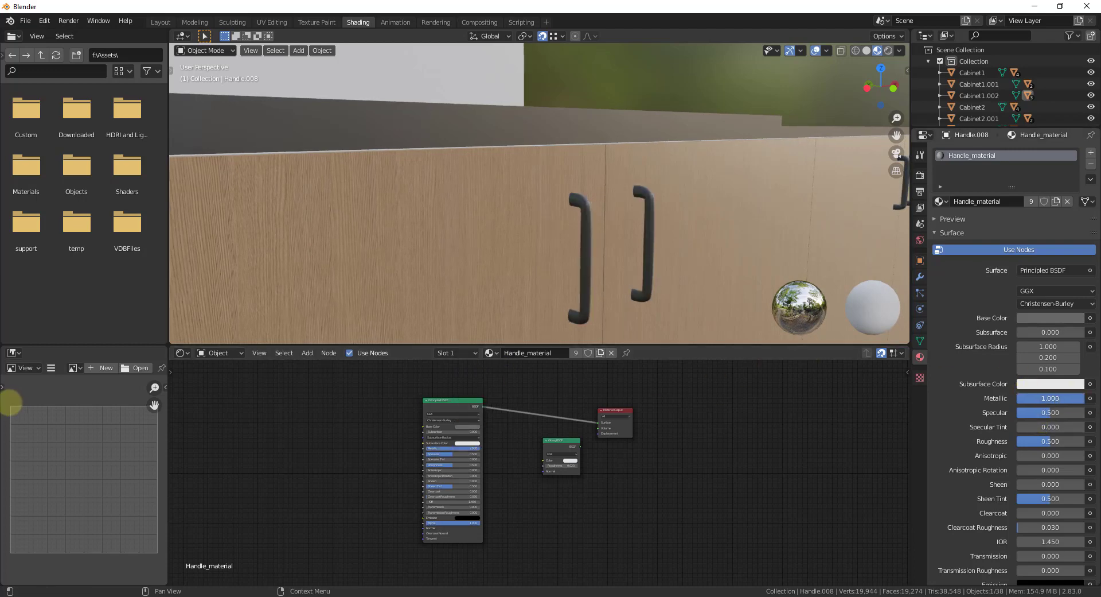
mouse_move(1052, 442)
mouse_down()
mouse_move(1020, 443)
mouse_move(1030, 443)
mouse_up()
scroll(602, 231, up, 4)
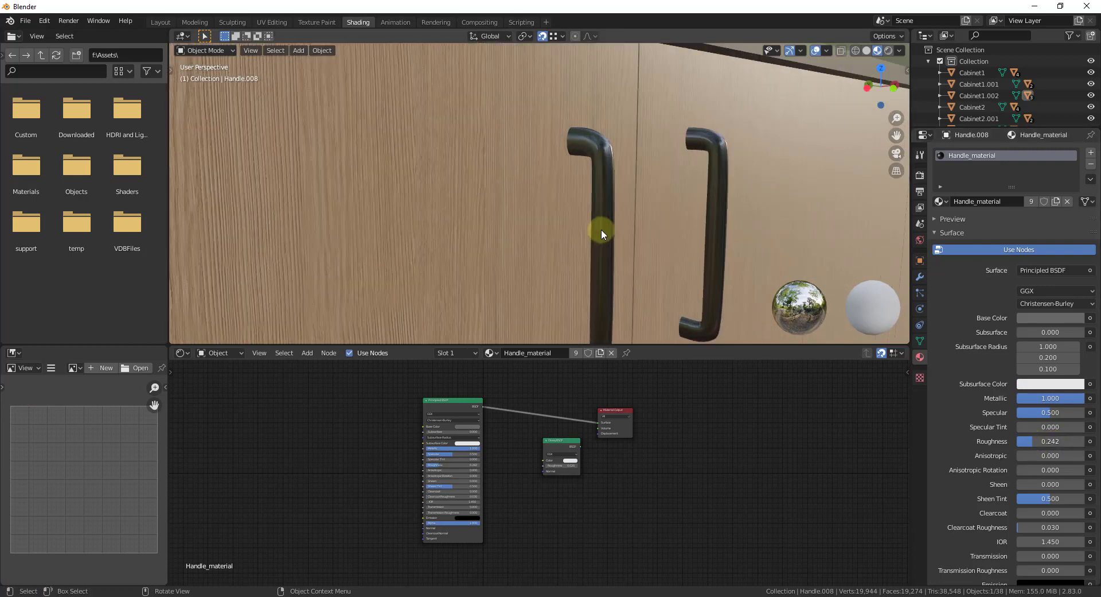
scroll(617, 230, down, 10)
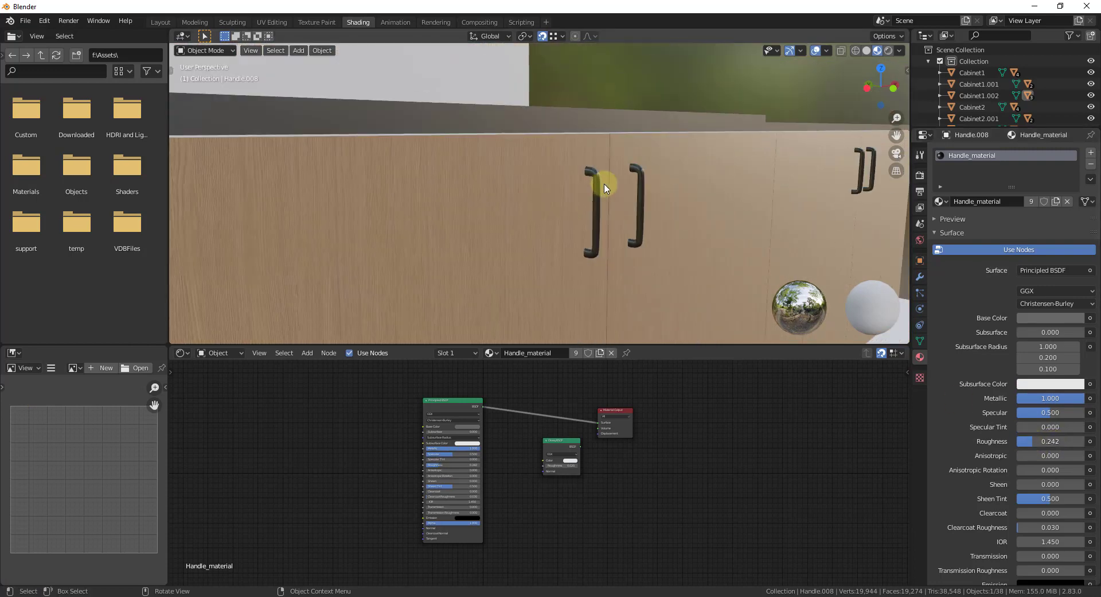
scroll(611, 146, down, 8)
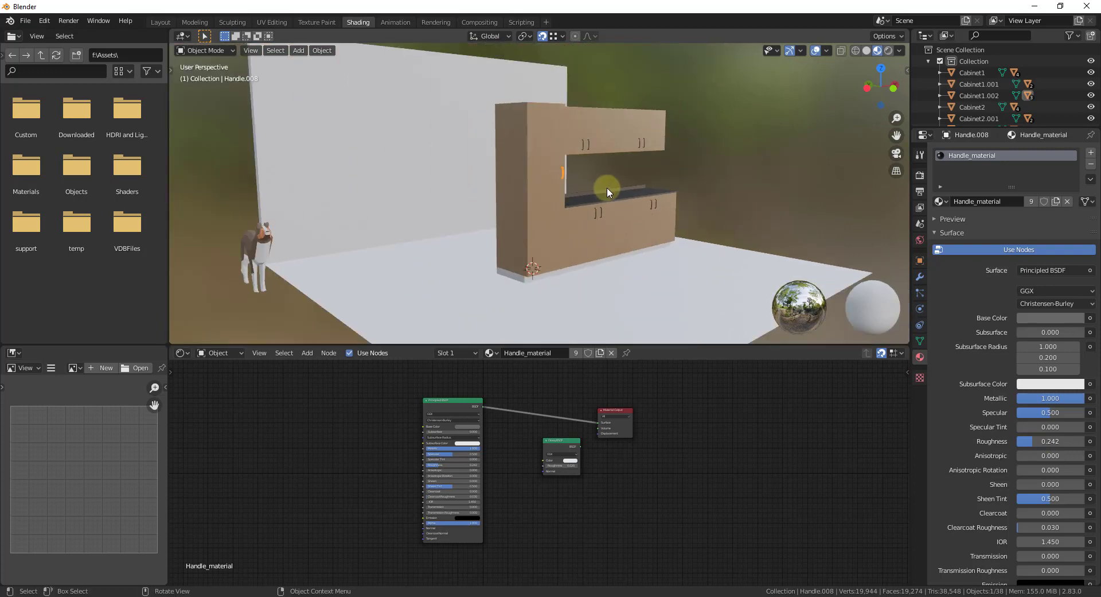
scroll(613, 162, up, 2)
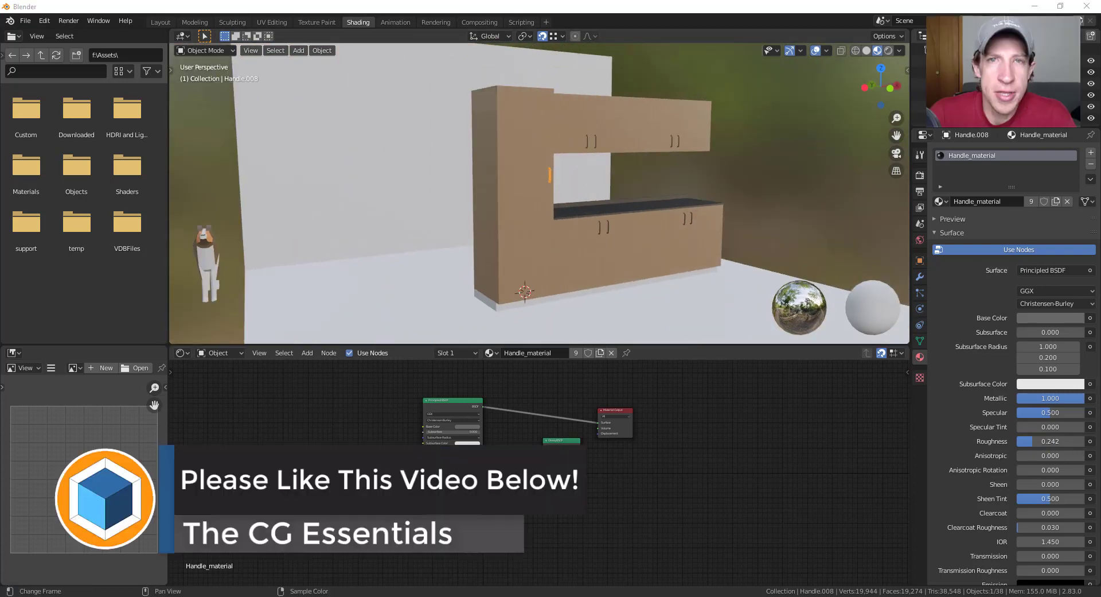